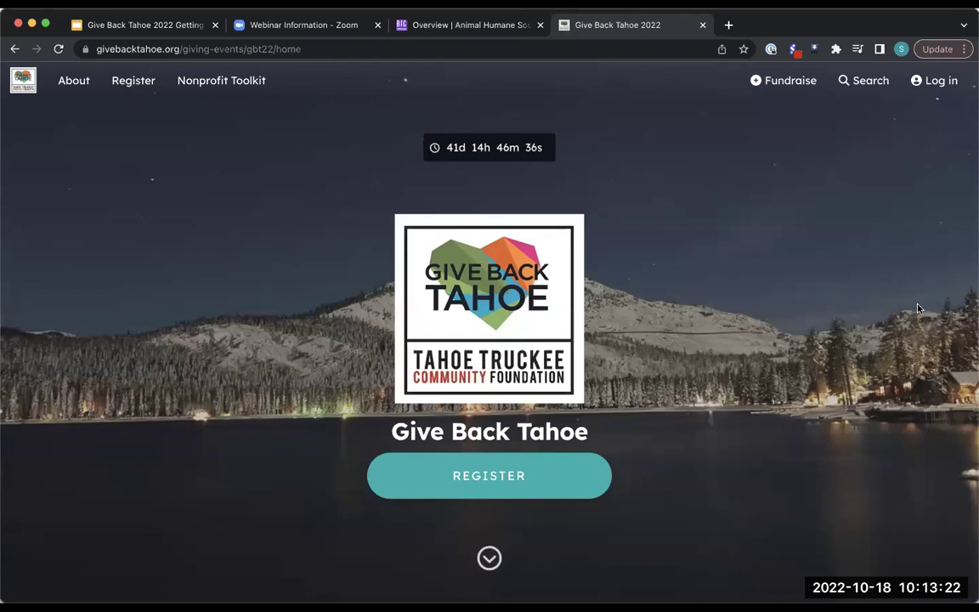
Step: Look over the Give Back Tahoe home page and open its log-in or sign-up page
{"action": "scroll", "coordinate": [499, 224], "scroll_direction": "down", "scroll_amount": 5}
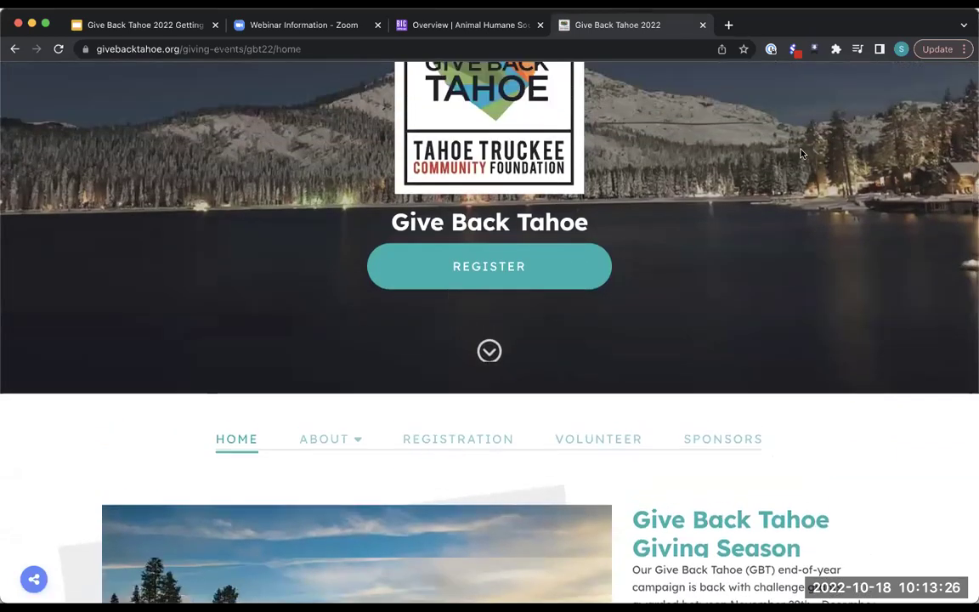
{"action": "scroll", "coordinate": [800, 154], "scroll_direction": "up", "scroll_amount": 5}
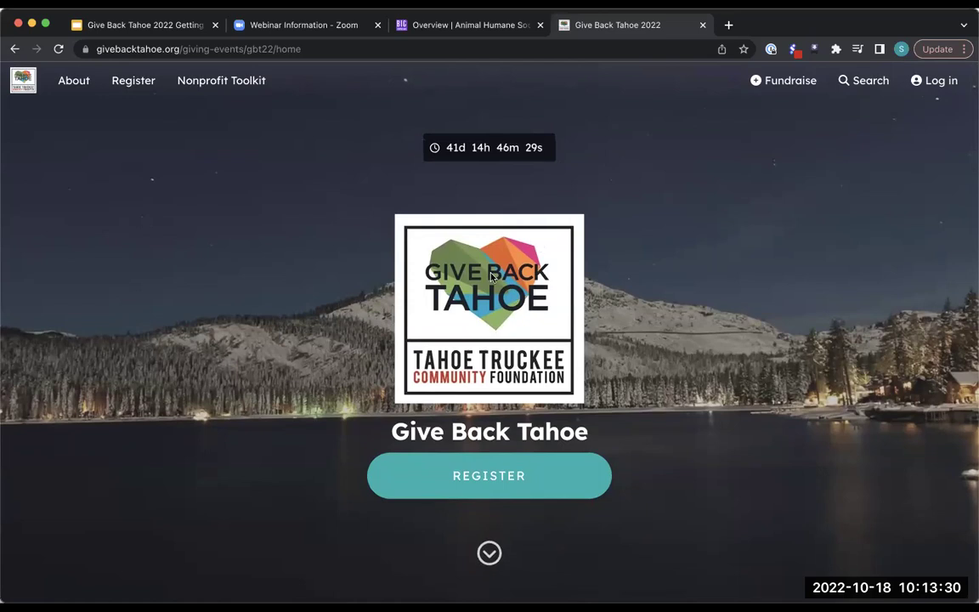
{"action": "left_click", "coordinate": [940, 81]}
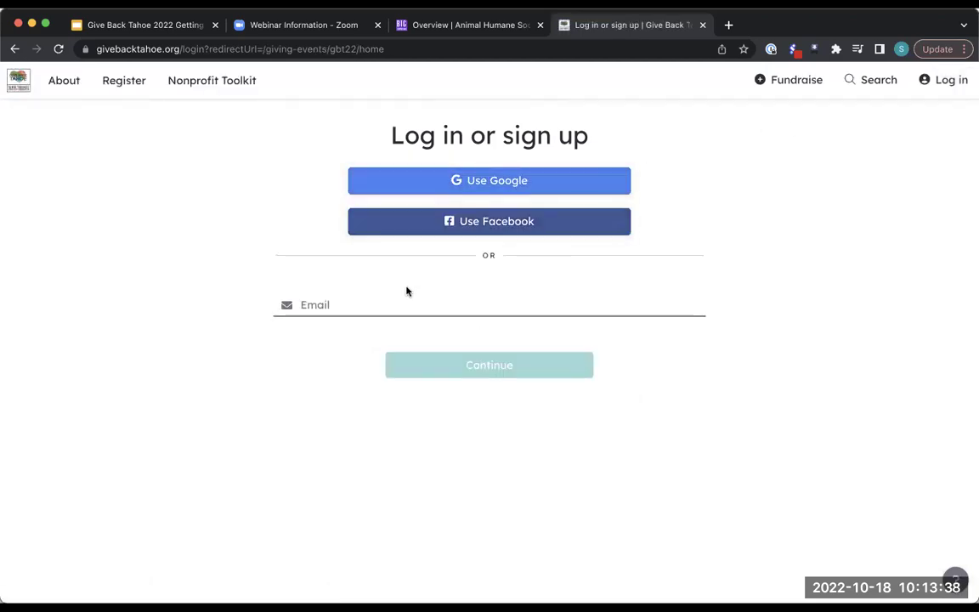
{"action": "left_click", "coordinate": [321, 306]}
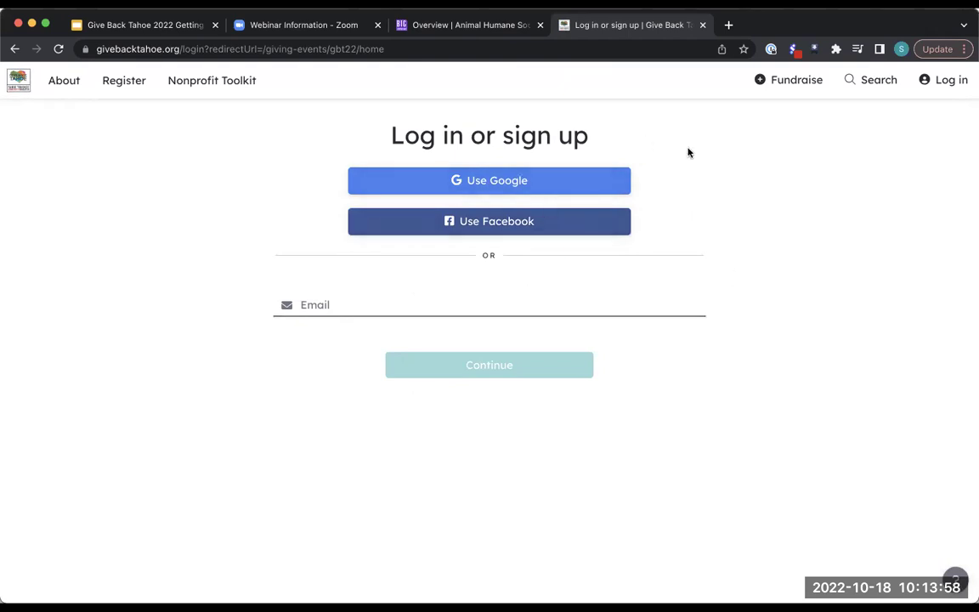
Step: Switch to the Animal Humane Society dashboard, dismiss the menu tour and check the To-Do list
{"action": "left_click", "coordinate": [449, 26]}
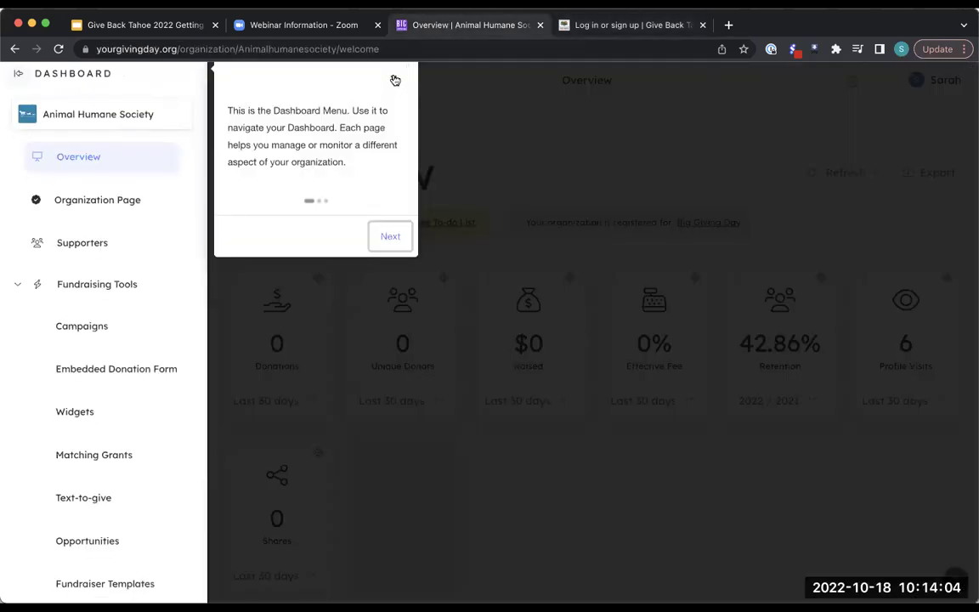
{"action": "left_click", "coordinate": [395, 80]}
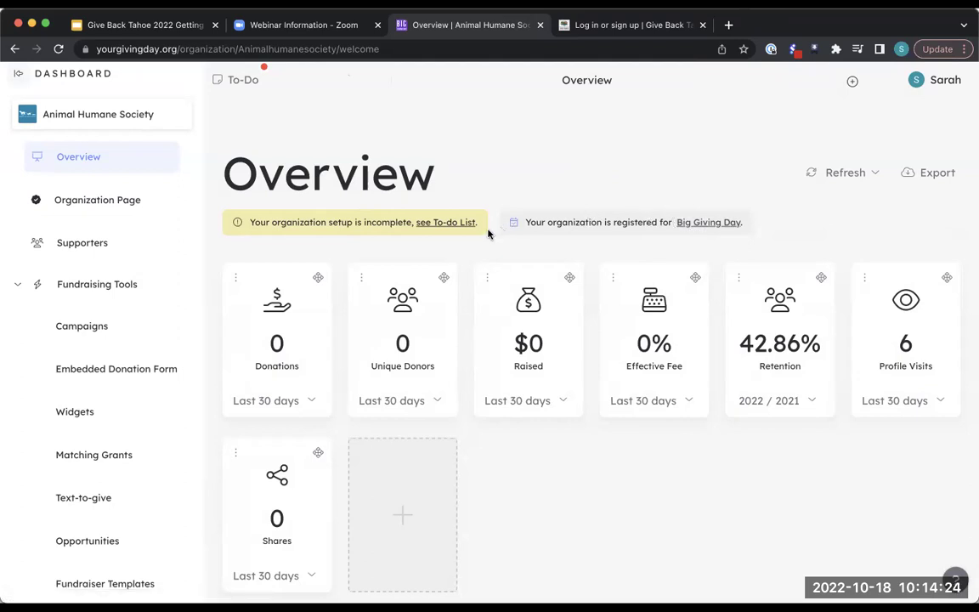
{"action": "left_click", "coordinate": [238, 81]}
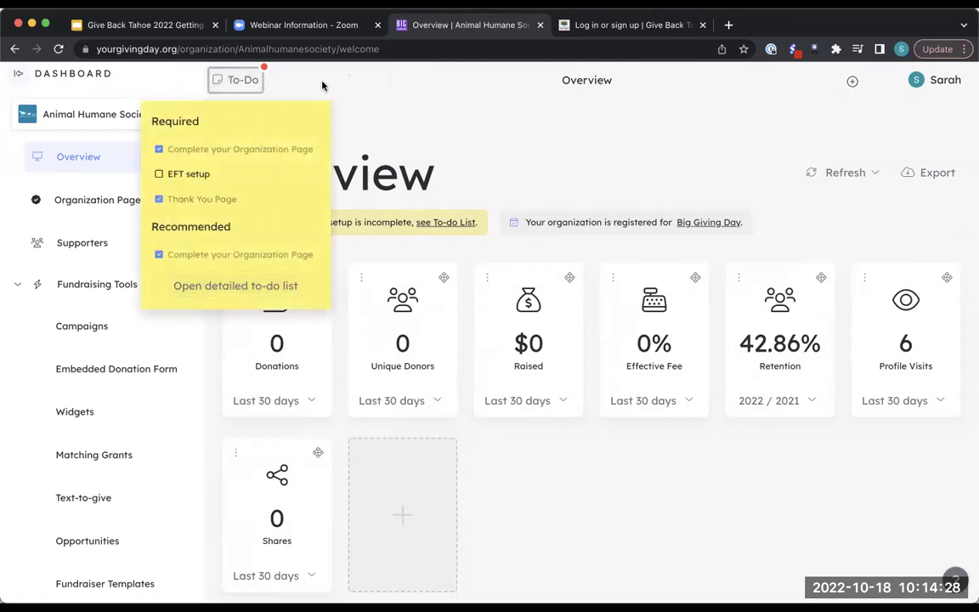
{"action": "left_click", "coordinate": [228, 81]}
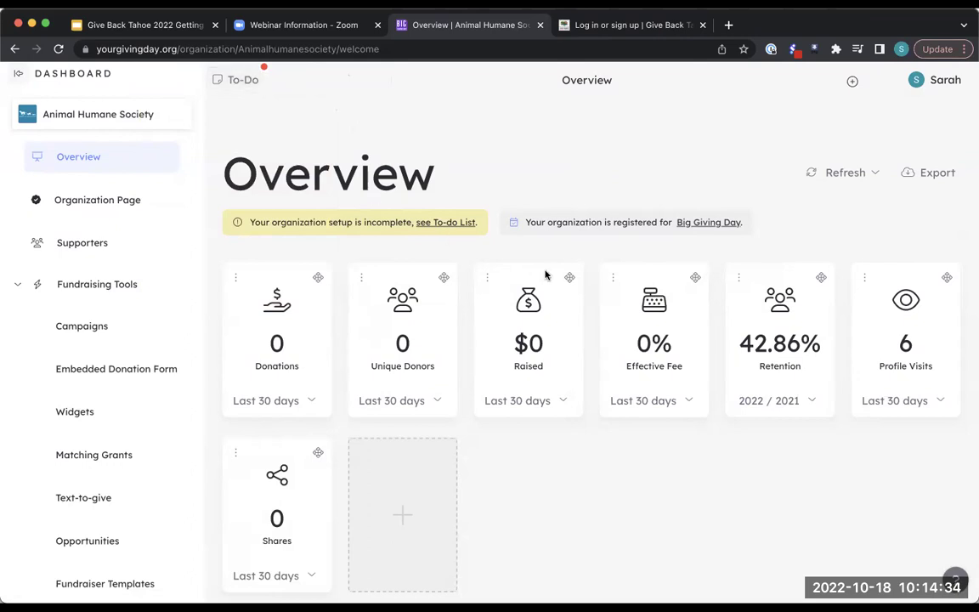
Step: Review the metric cards and the Your Organization Over Time section of the Overview page
{"action": "scroll", "coordinate": [594, 274], "scroll_direction": "down", "scroll_amount": 2}
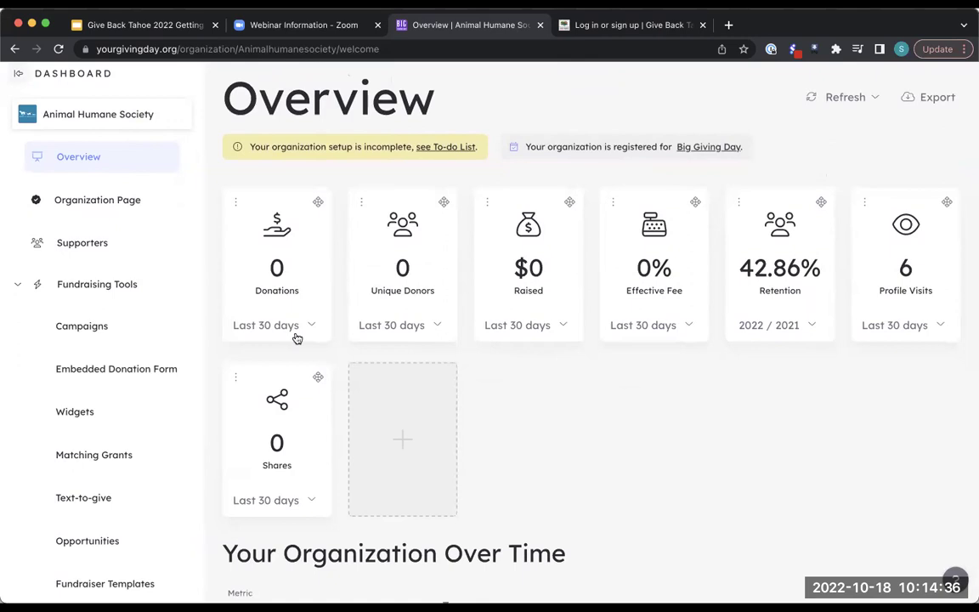
{"action": "scroll", "coordinate": [511, 409], "scroll_direction": "down", "scroll_amount": 4}
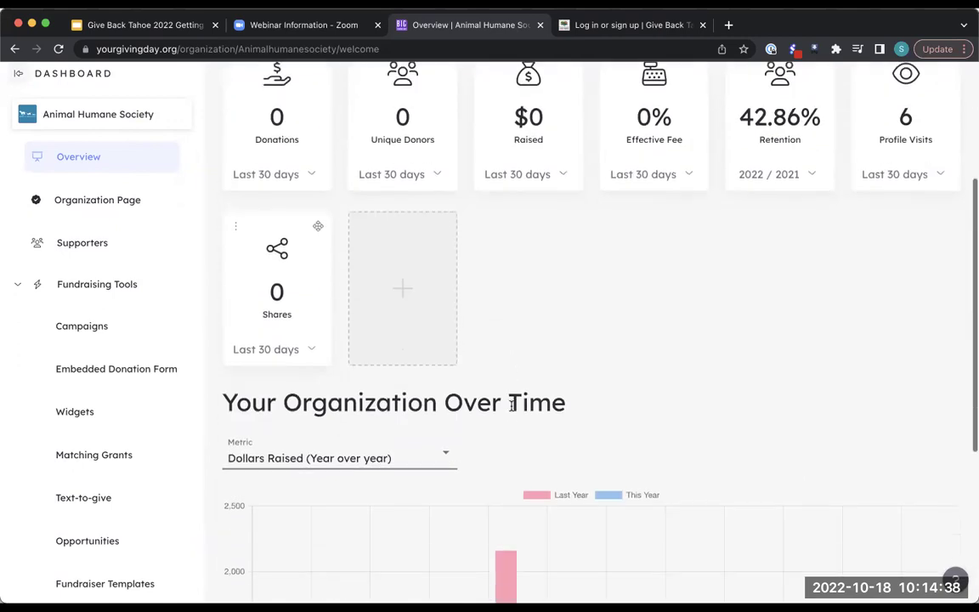
{"action": "scroll", "coordinate": [512, 409], "scroll_direction": "up", "scroll_amount": 6}
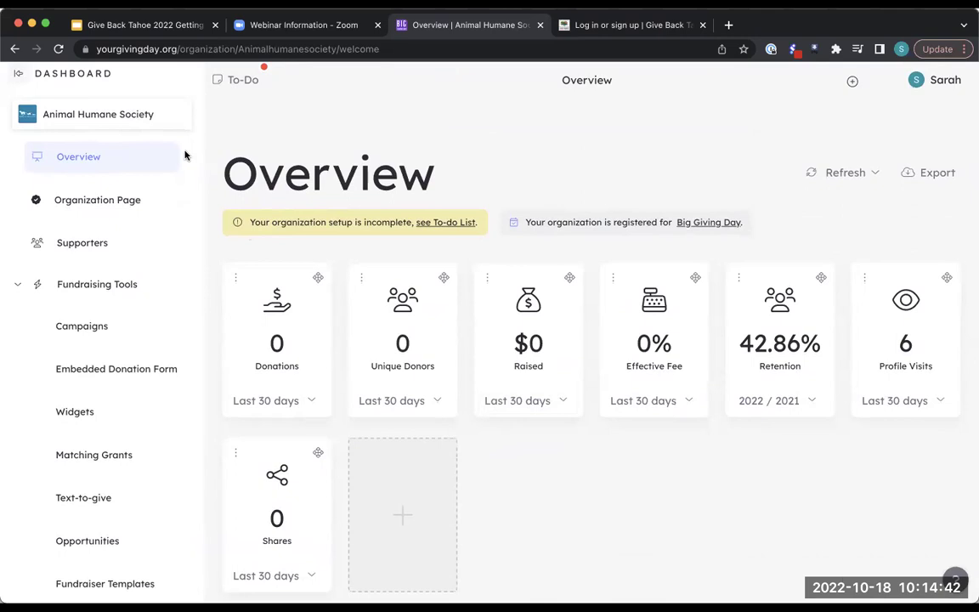
Step: Open the Organization Page and dismiss its tour, and look through the available Fundraising Tools
{"action": "left_click", "coordinate": [116, 204]}
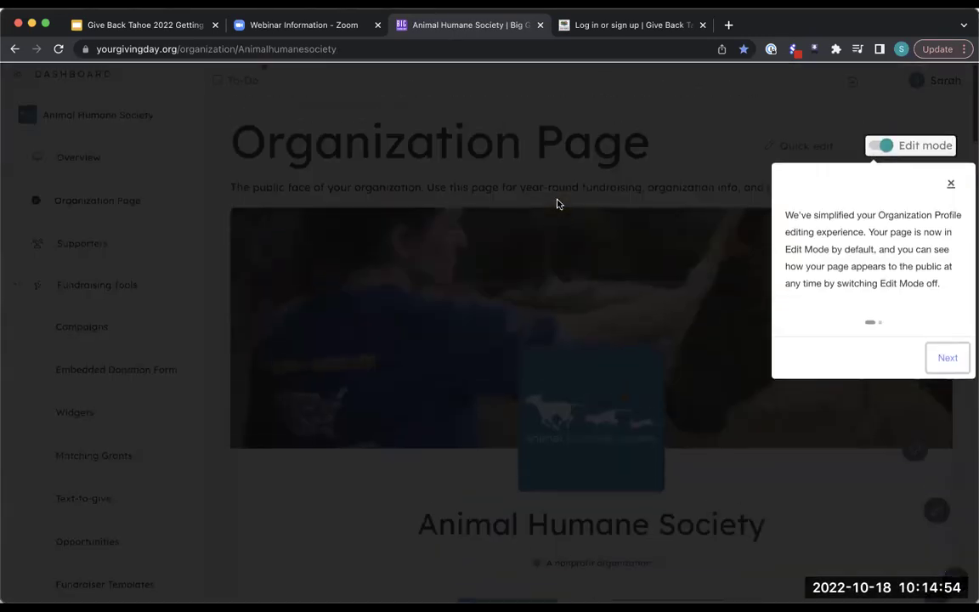
{"action": "left_click", "coordinate": [951, 183]}
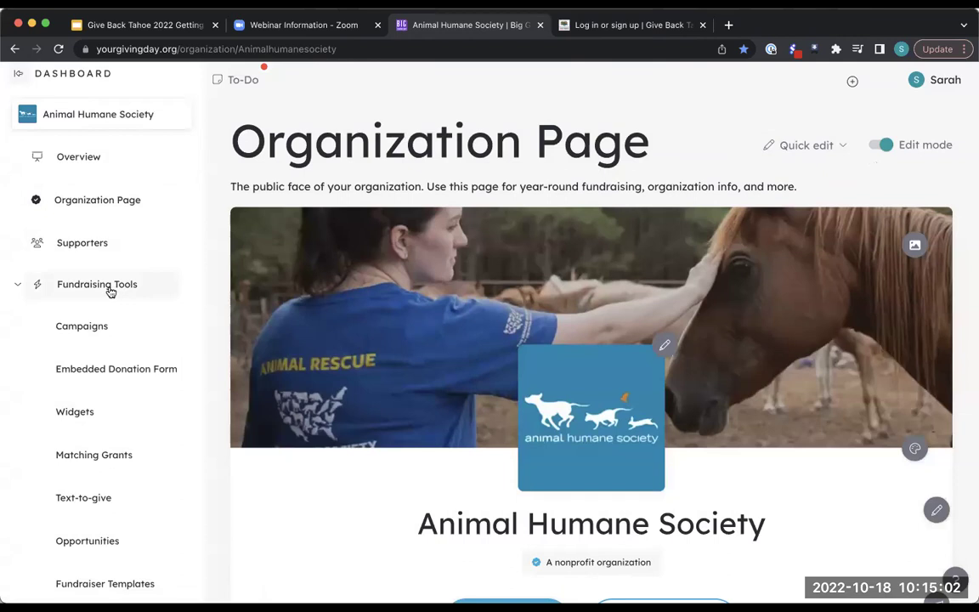
{"action": "left_click", "coordinate": [18, 286]}
{"action": "left_click", "coordinate": [119, 291]}
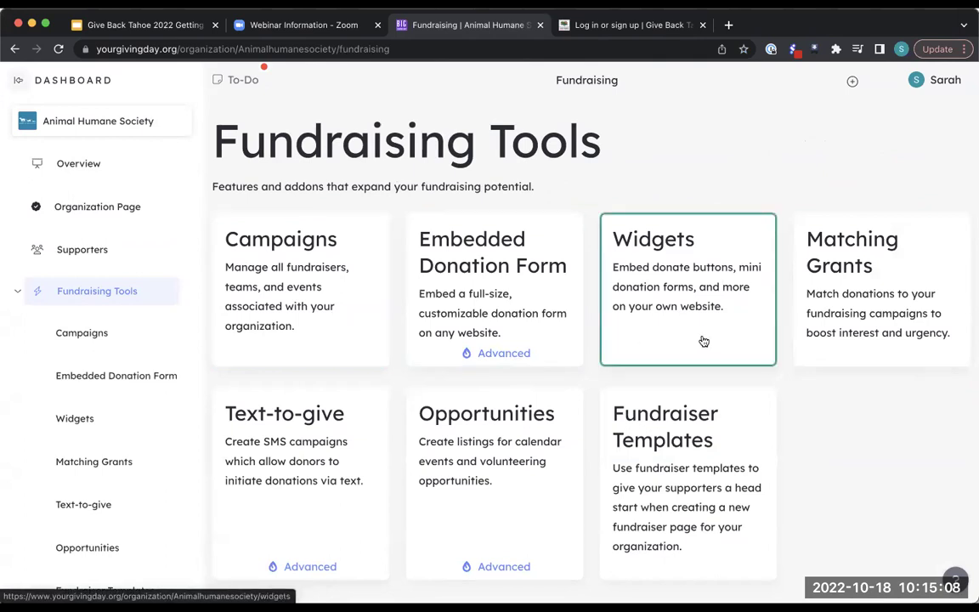
{"action": "scroll", "coordinate": [884, 313], "scroll_direction": "down", "scroll_amount": 1}
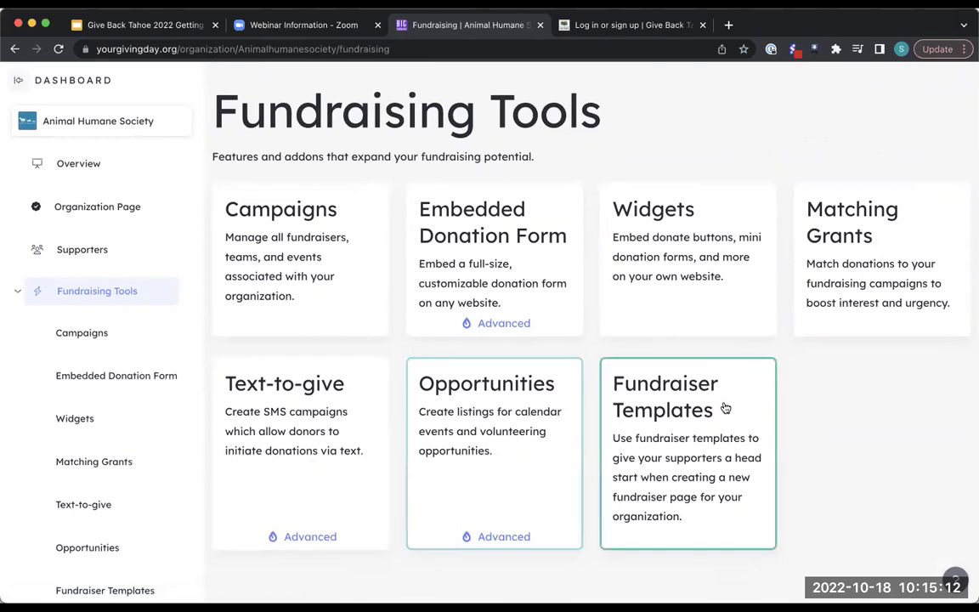
{"action": "left_click", "coordinate": [18, 293]}
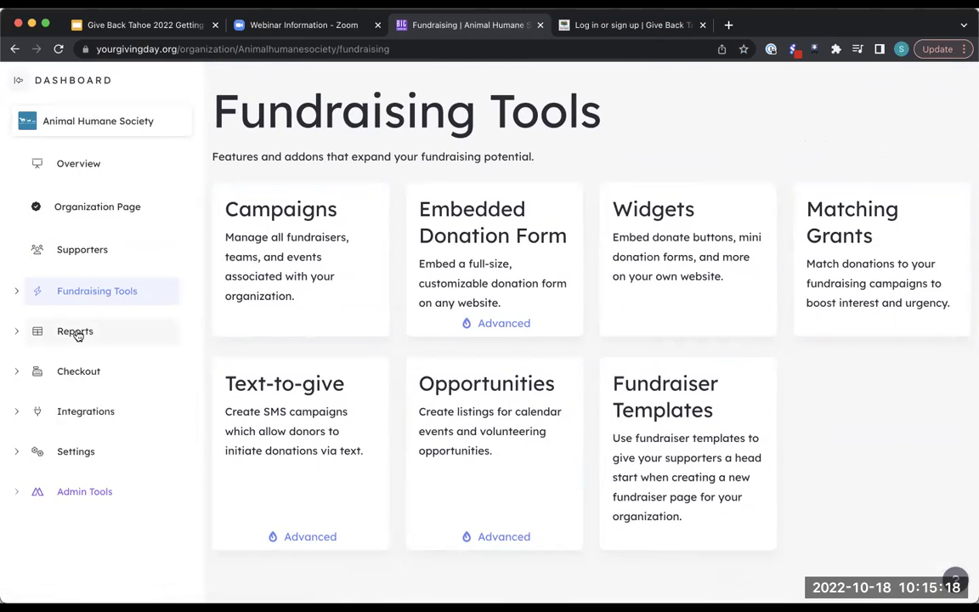
Step: Look through the options offered under Reports and Checkout, collapsing each section after viewing it
{"action": "left_click", "coordinate": [76, 333]}
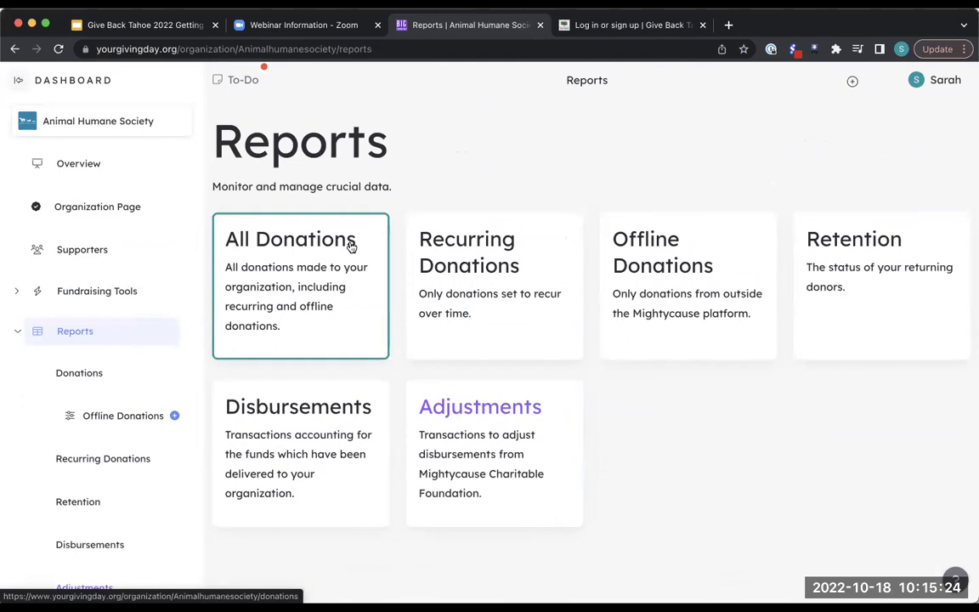
{"action": "left_click", "coordinate": [19, 332]}
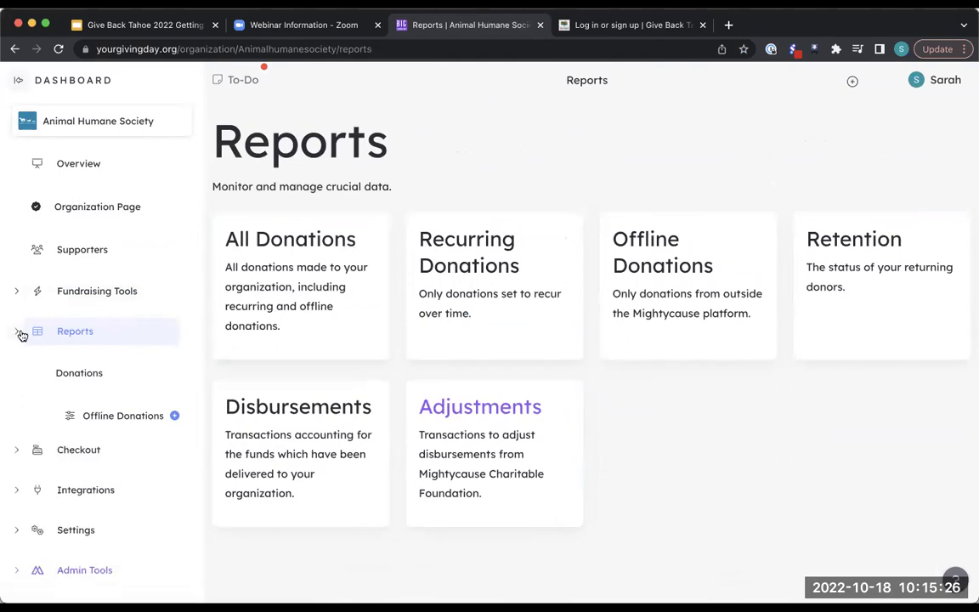
{"action": "left_click", "coordinate": [78, 371]}
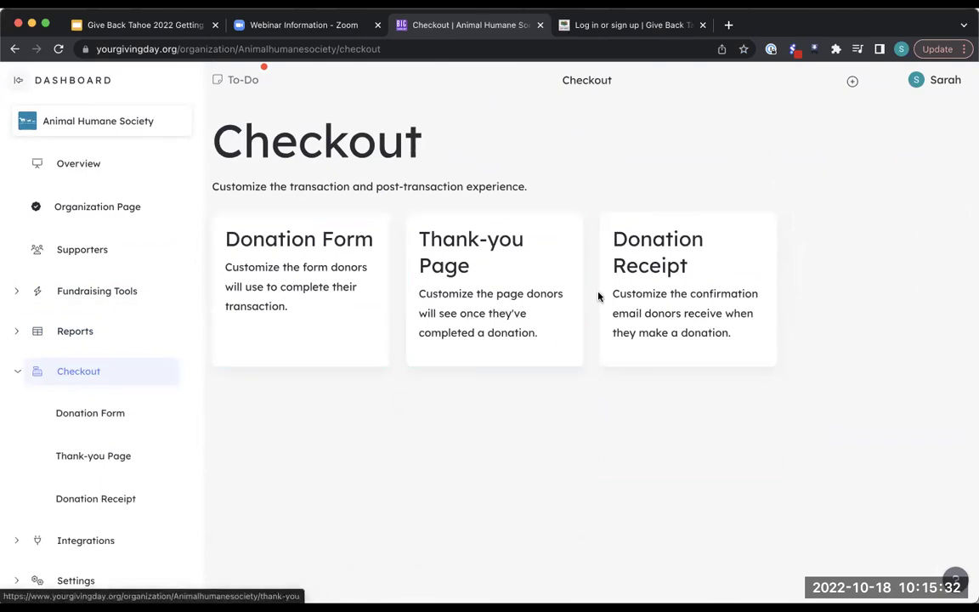
{"action": "left_click", "coordinate": [19, 373]}
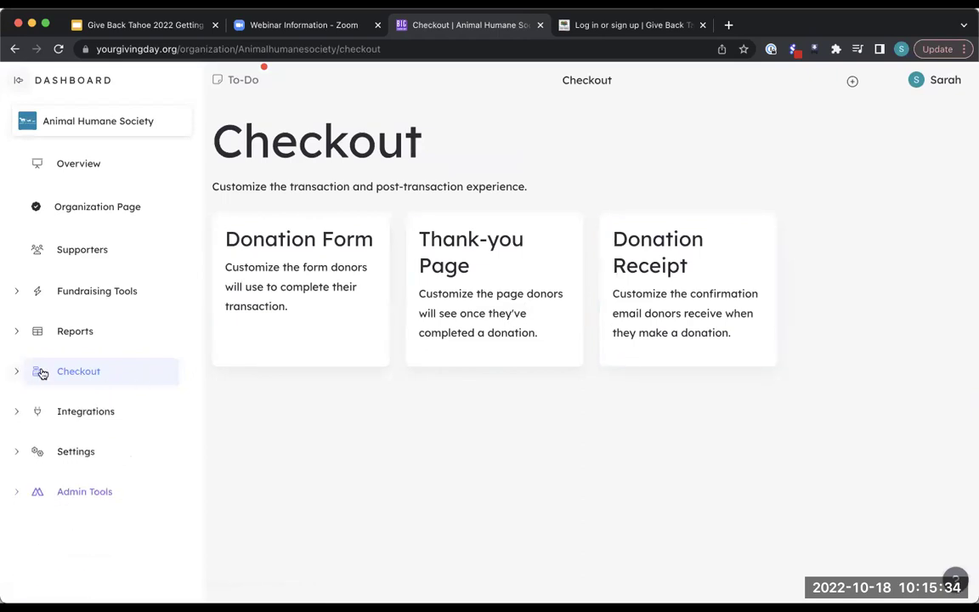
{"action": "scroll", "coordinate": [102, 379], "scroll_direction": "down", "scroll_amount": 1}
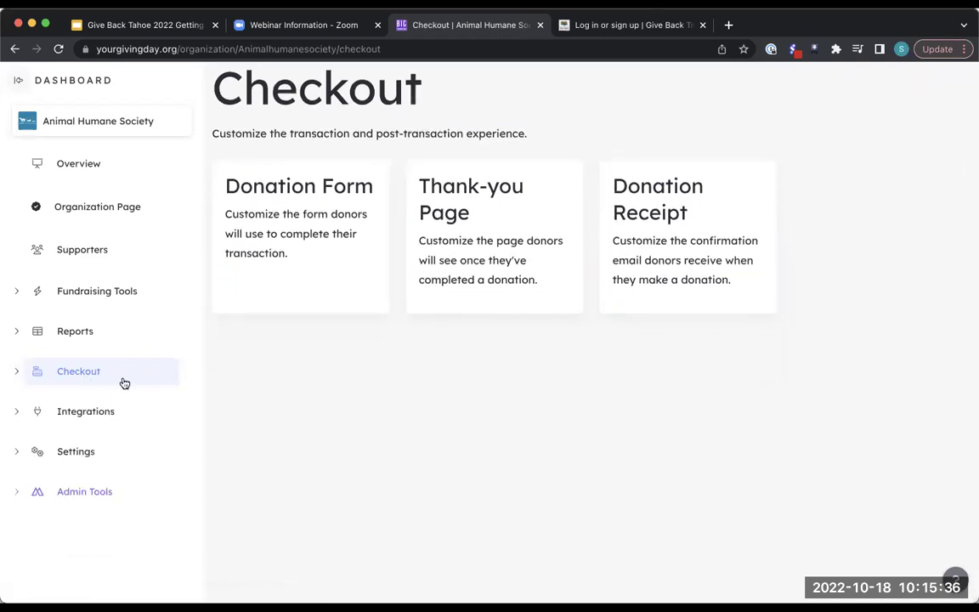
Step: View the organization's Admins list in Settings and collapse the Settings section
{"action": "left_click", "coordinate": [74, 451]}
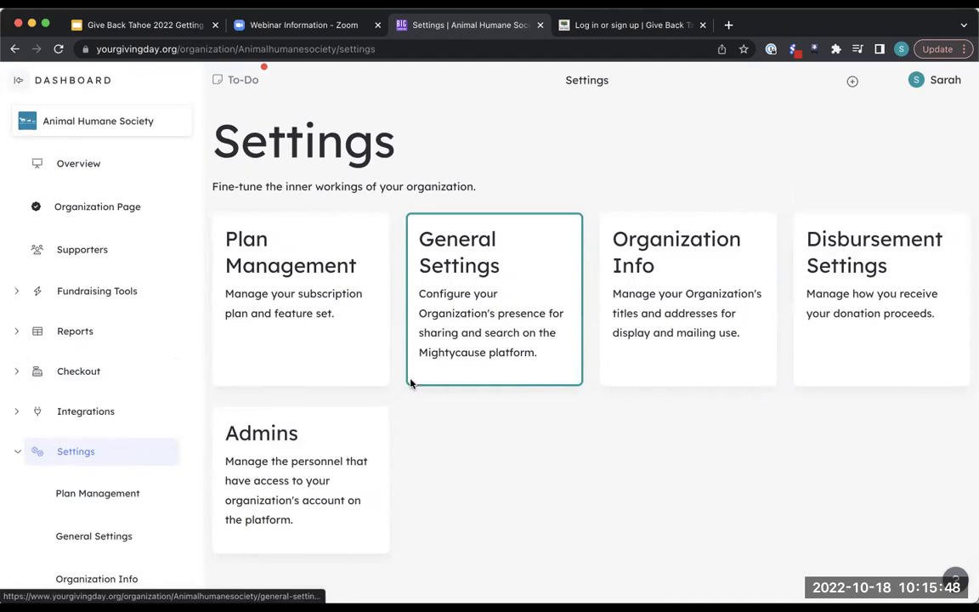
{"action": "left_click", "coordinate": [344, 418]}
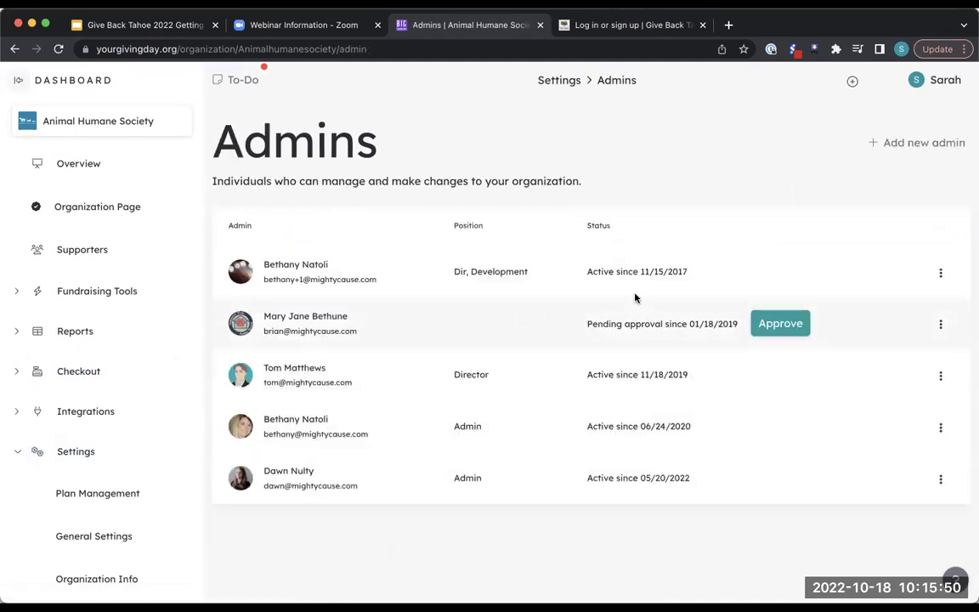
{"action": "left_click", "coordinate": [17, 454]}
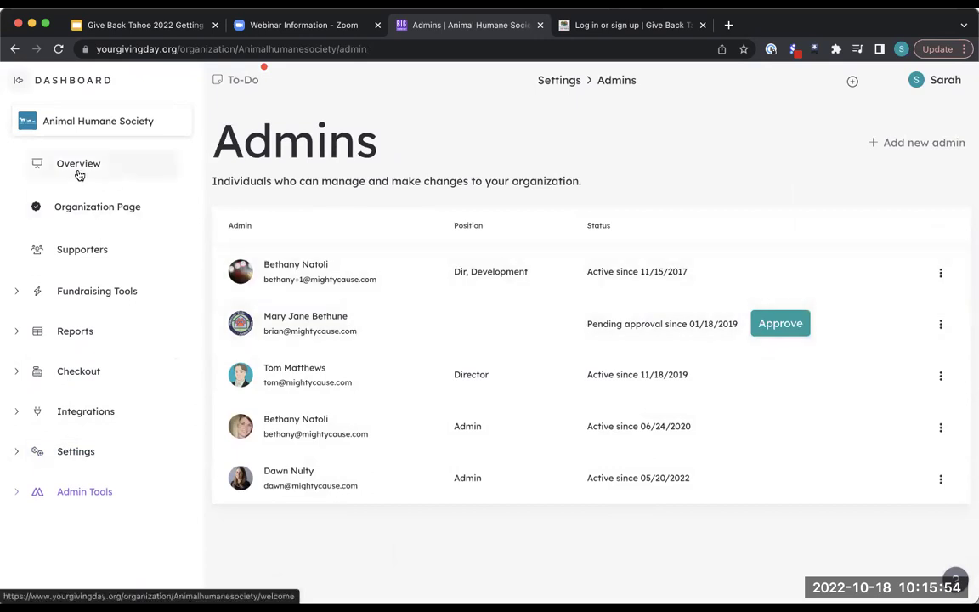
Step: Return to the Organization Page, dismiss the edit mode tour and look over the editable header area
{"action": "left_click", "coordinate": [98, 206]}
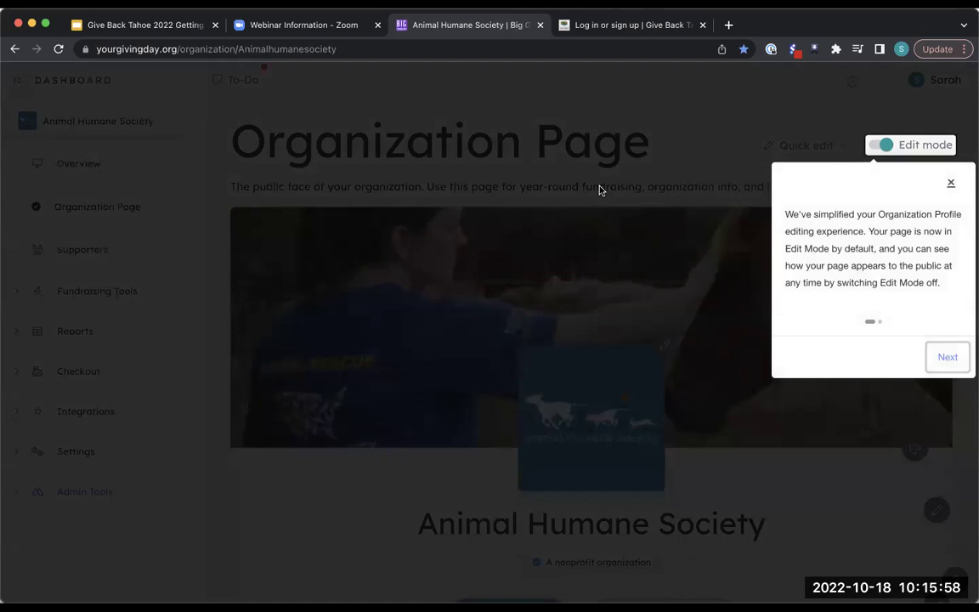
{"action": "left_click", "coordinate": [952, 185]}
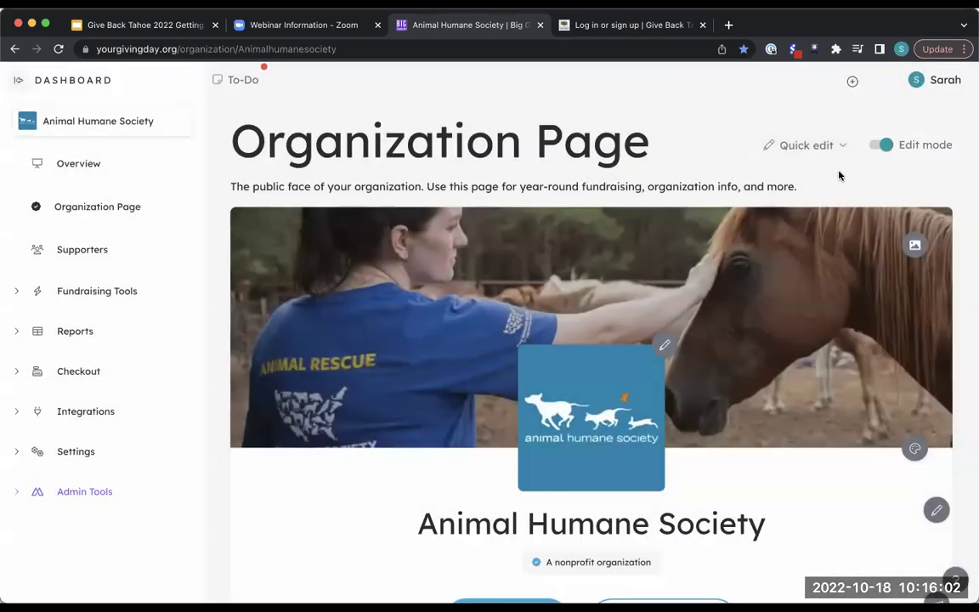
{"action": "scroll", "coordinate": [838, 175], "scroll_direction": "down", "scroll_amount": 1}
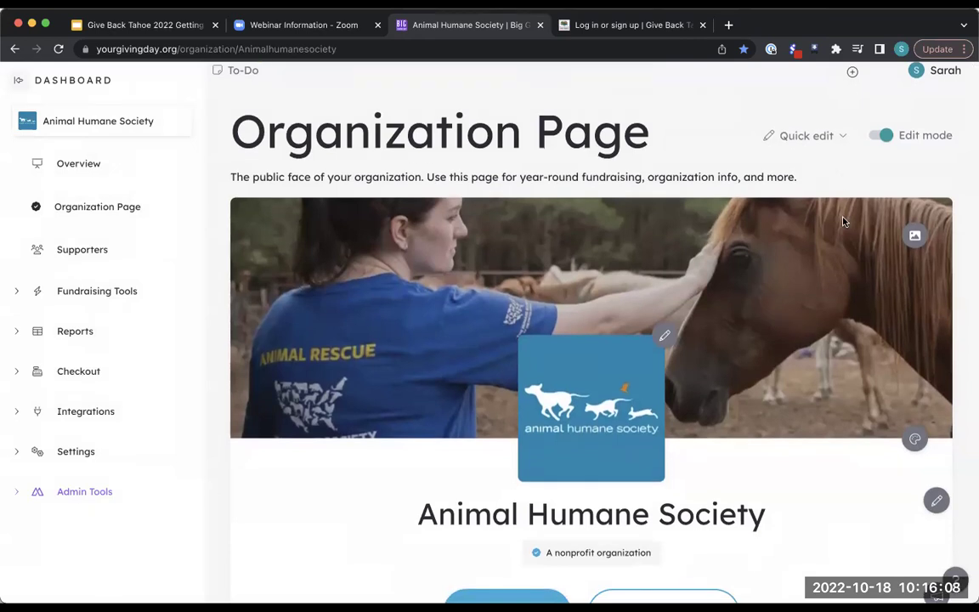
{"action": "scroll", "coordinate": [829, 238], "scroll_direction": "down", "scroll_amount": 3}
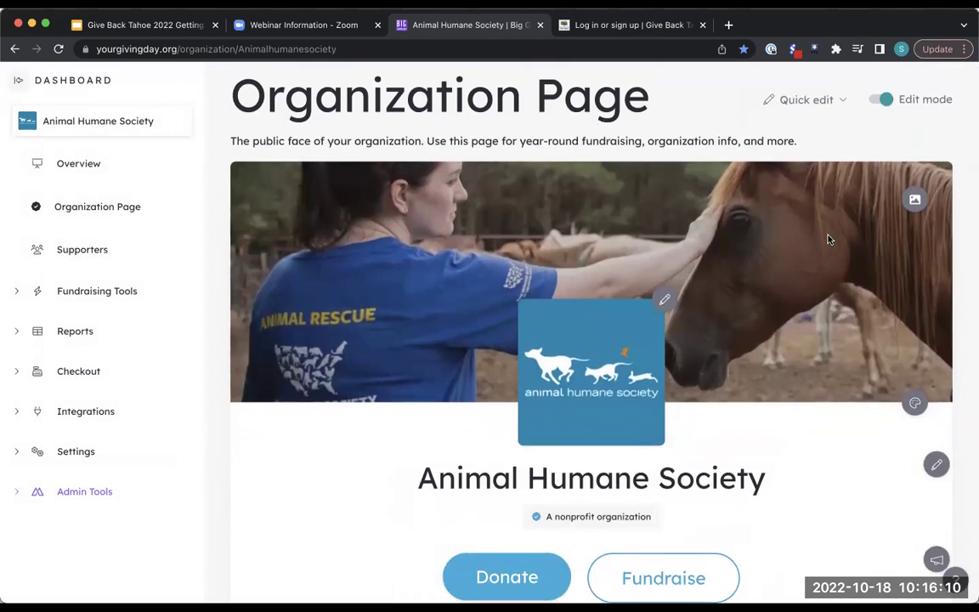
{"action": "scroll", "coordinate": [829, 239], "scroll_direction": "up", "scroll_amount": 3}
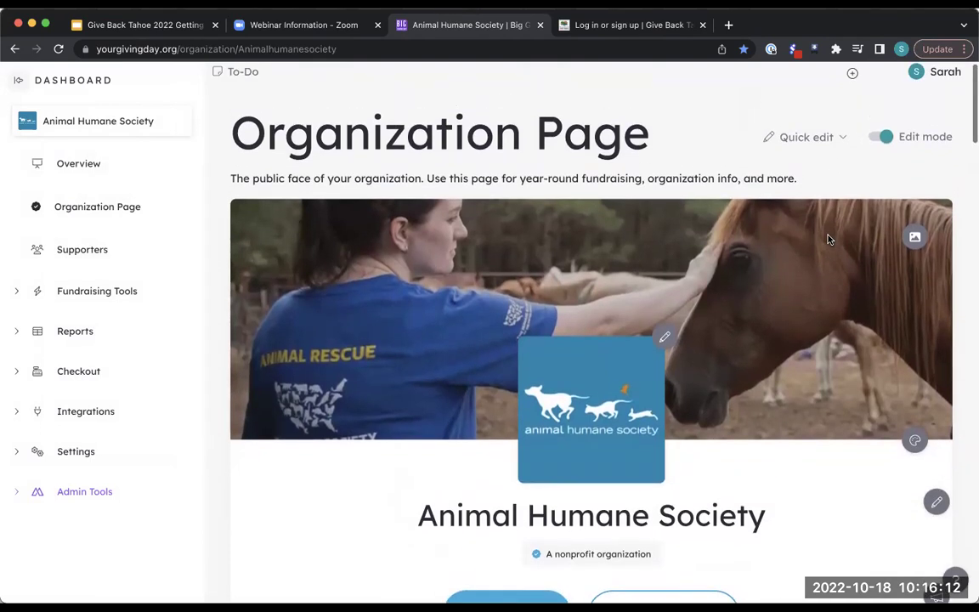
Step: Preview the Organization Page as the public sees it by turning Edit mode off, and turn it back on
{"action": "left_click", "coordinate": [886, 137]}
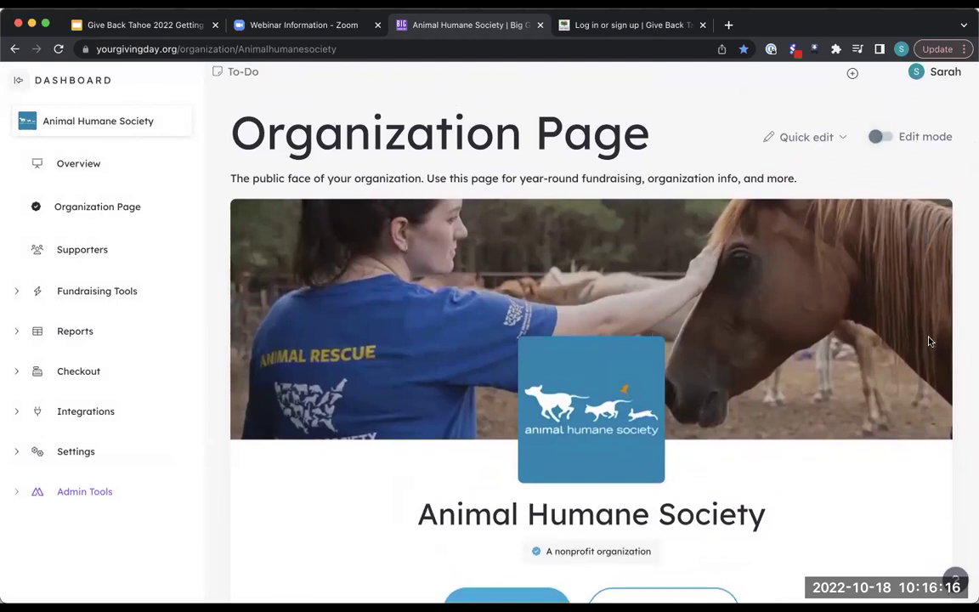
{"action": "left_click", "coordinate": [878, 138]}
{"action": "left_click", "coordinate": [878, 138]}
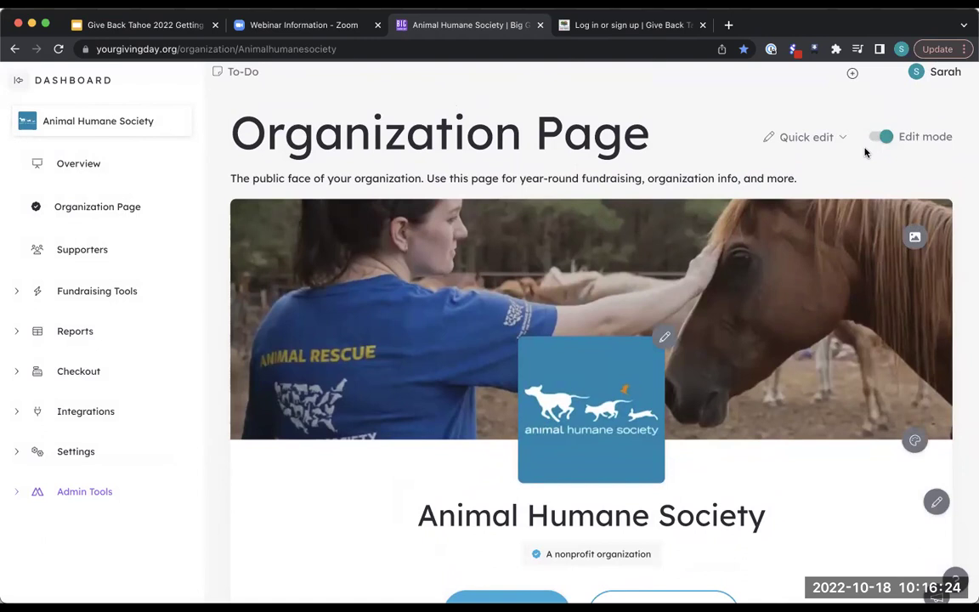
Step: Look over the page's banner and call-to-action area and examine the Organization Page's full web address
{"action": "scroll", "coordinate": [776, 255], "scroll_direction": "down", "scroll_amount": 2}
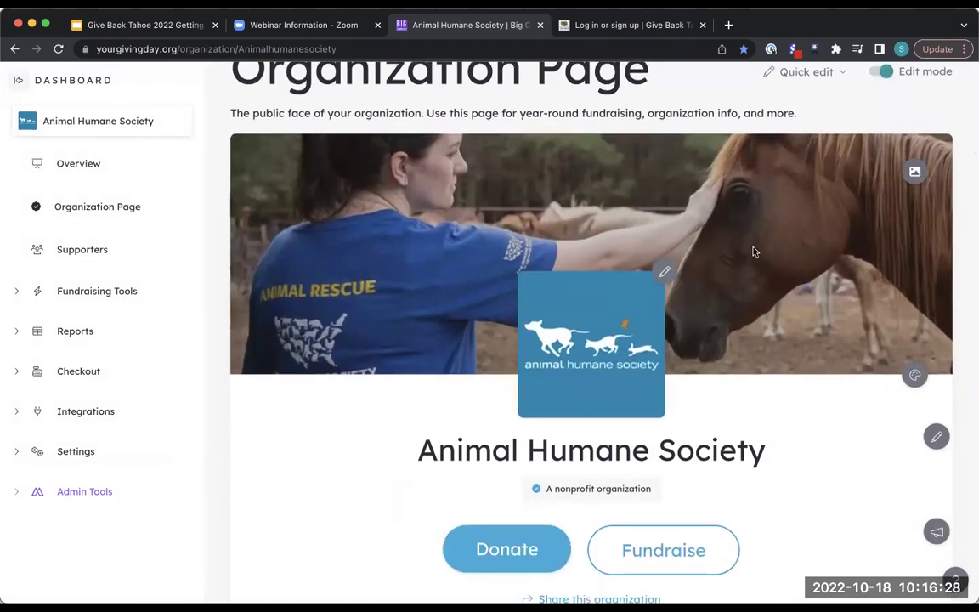
{"action": "scroll", "coordinate": [762, 216], "scroll_direction": "up", "scroll_amount": 2}
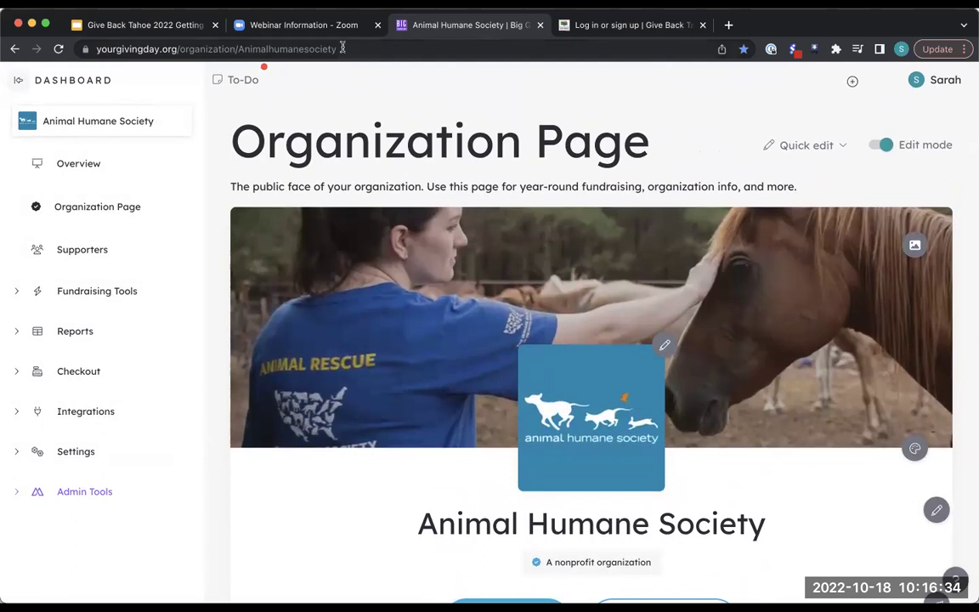
{"action": "left_click", "coordinate": [342, 47]}
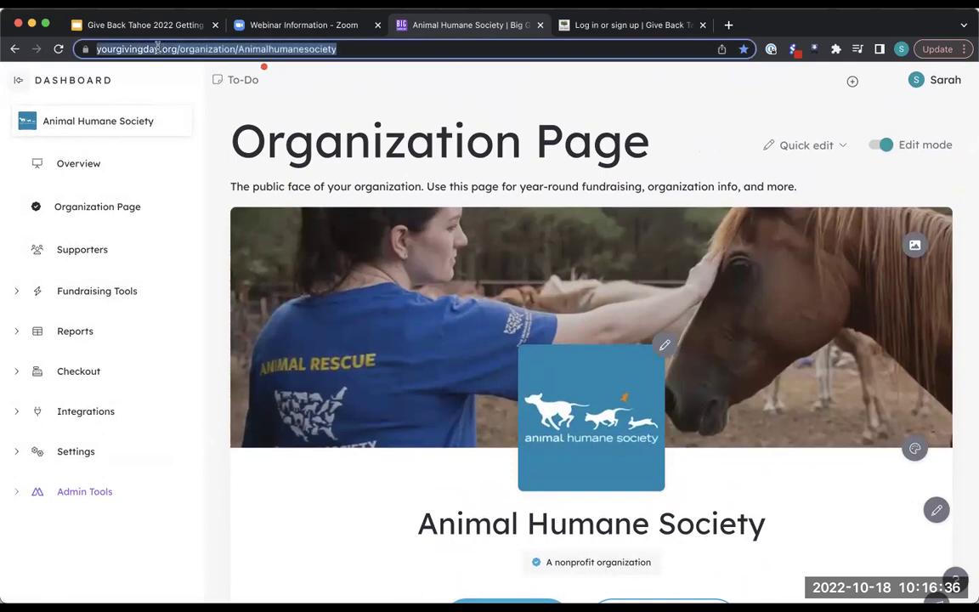
{"action": "left_click", "coordinate": [157, 49]}
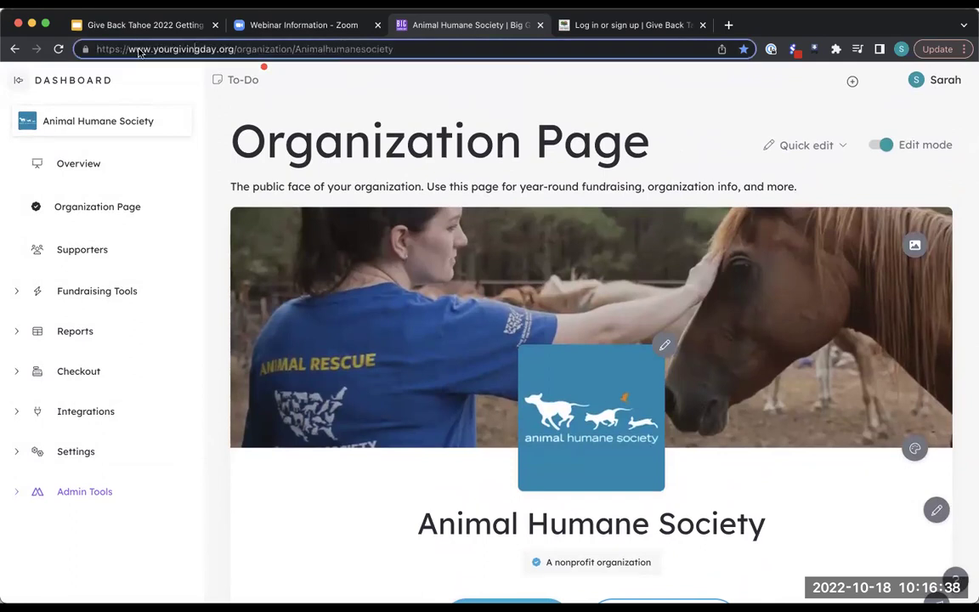
Step: Examine the domain and the organization-name ending of the Organization Page's web address, leaving the address unedited
{"action": "double_click", "coordinate": [199, 49]}
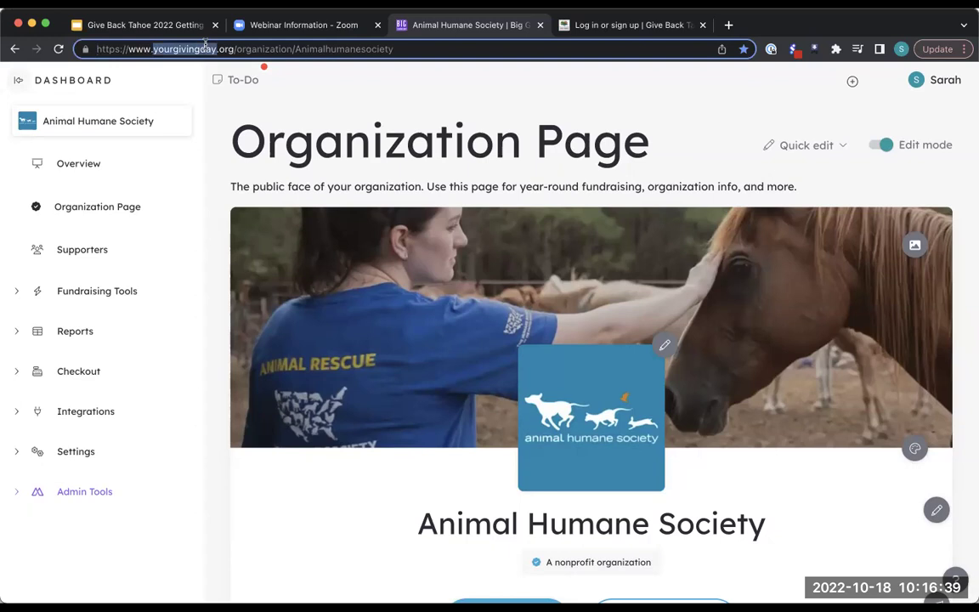
{"action": "left_click", "coordinate": [344, 48]}
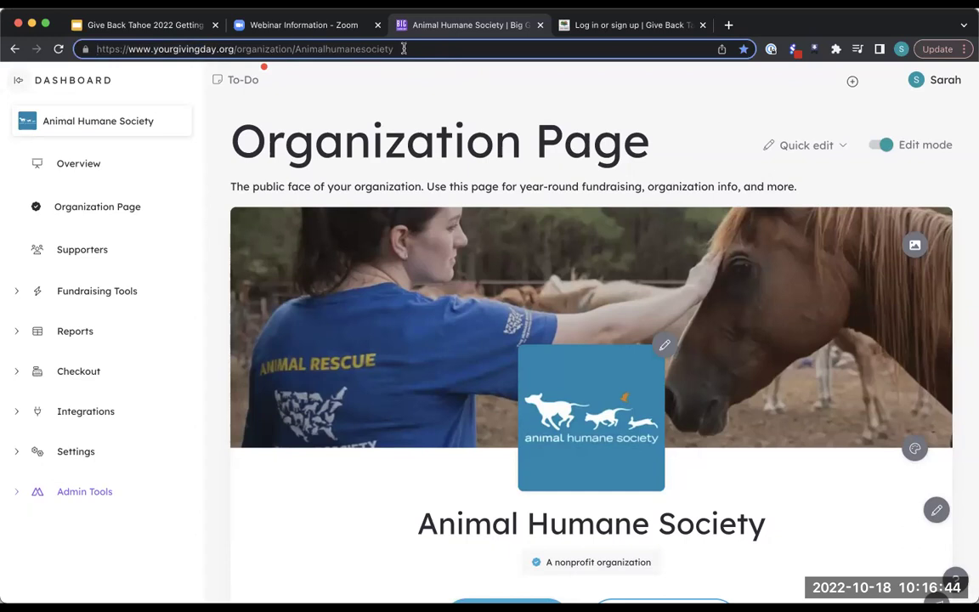
{"action": "left_click", "coordinate": [616, 101]}
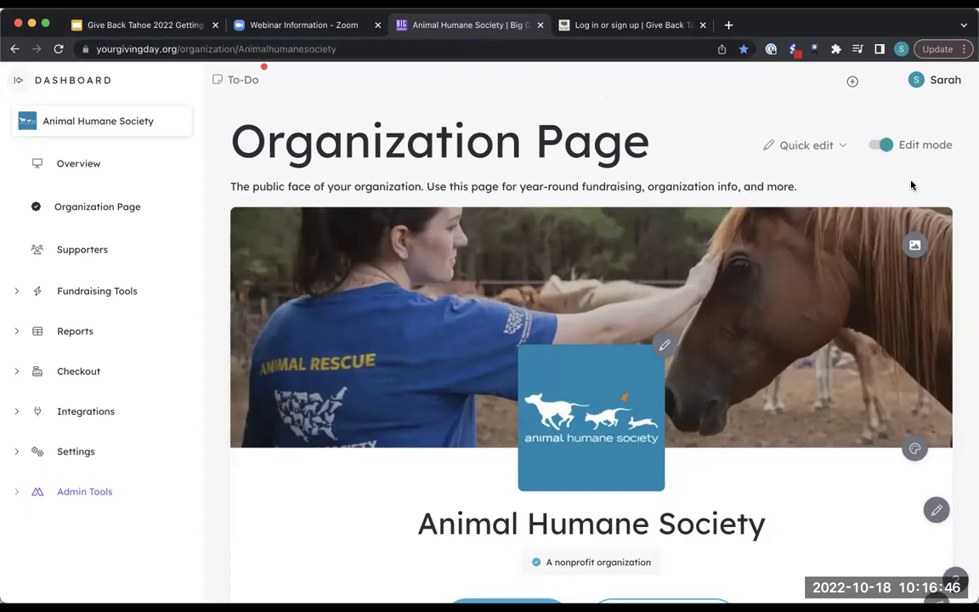
Step: Explore the banner image options, including cropping the current photo and the image gallery, and close without changing the banner
{"action": "scroll", "coordinate": [911, 186], "scroll_direction": "down", "scroll_amount": 1}
{"action": "scroll", "coordinate": [911, 186], "scroll_direction": "down", "scroll_amount": 1}
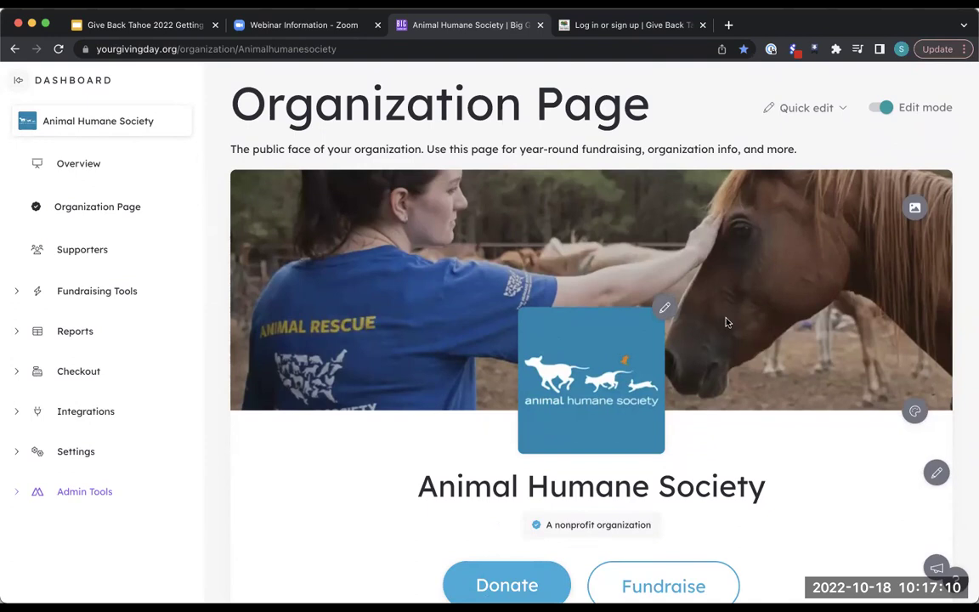
{"action": "scroll", "coordinate": [807, 295], "scroll_direction": "down", "scroll_amount": 1}
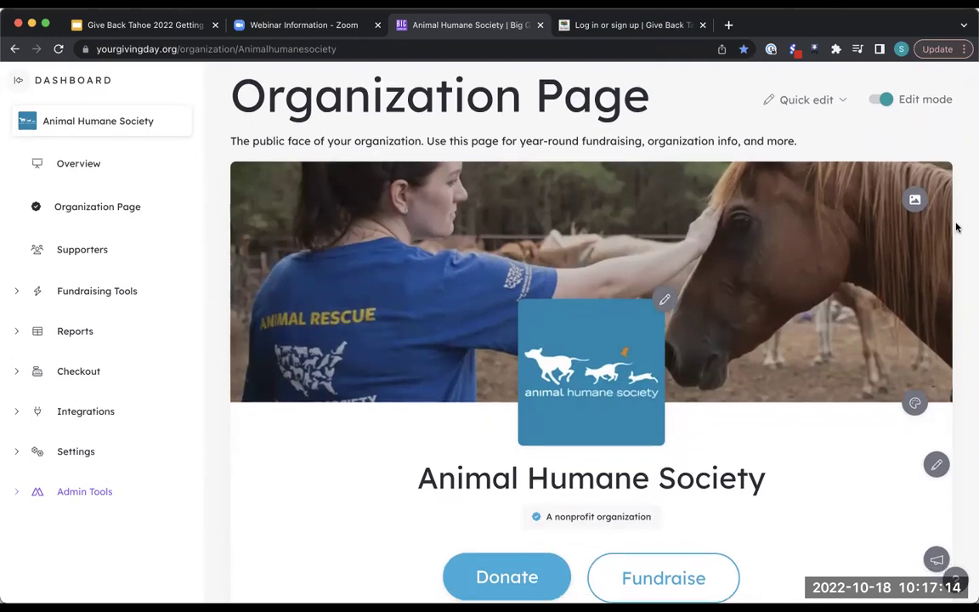
{"action": "left_click", "coordinate": [914, 202]}
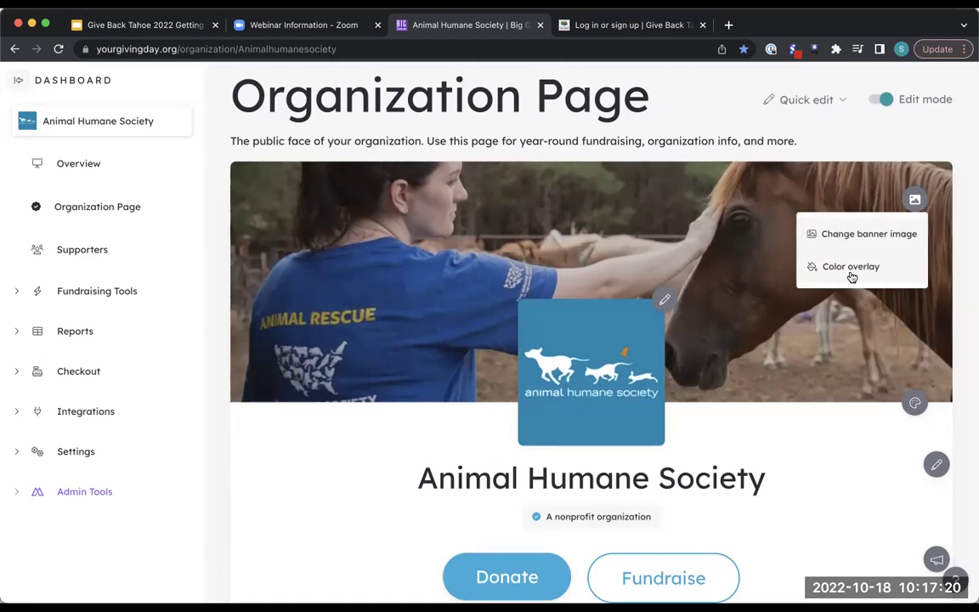
{"action": "left_click", "coordinate": [888, 235]}
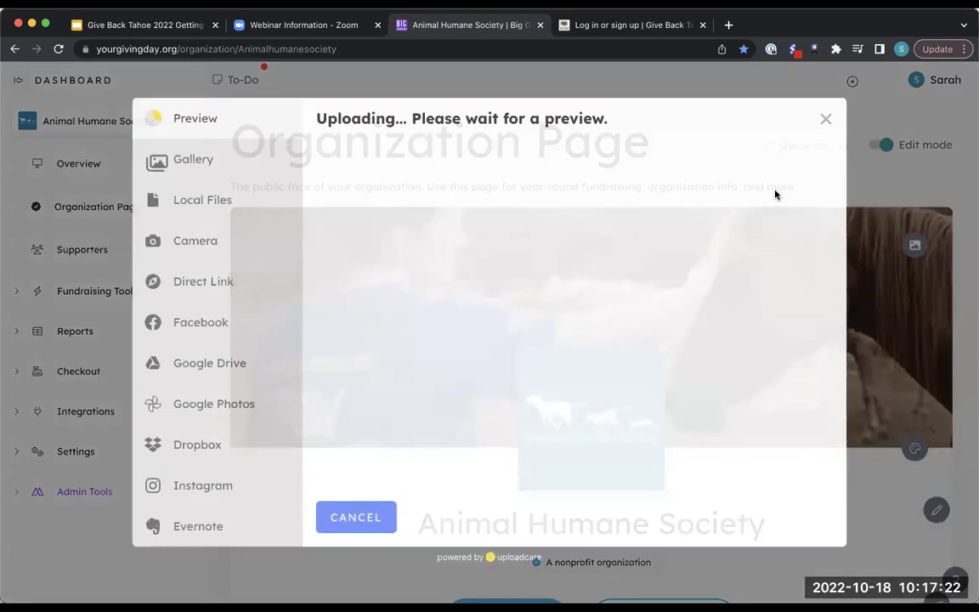
{"action": "left_click_drag", "start_coordinate": [616, 323], "coordinate": [611, 301]}
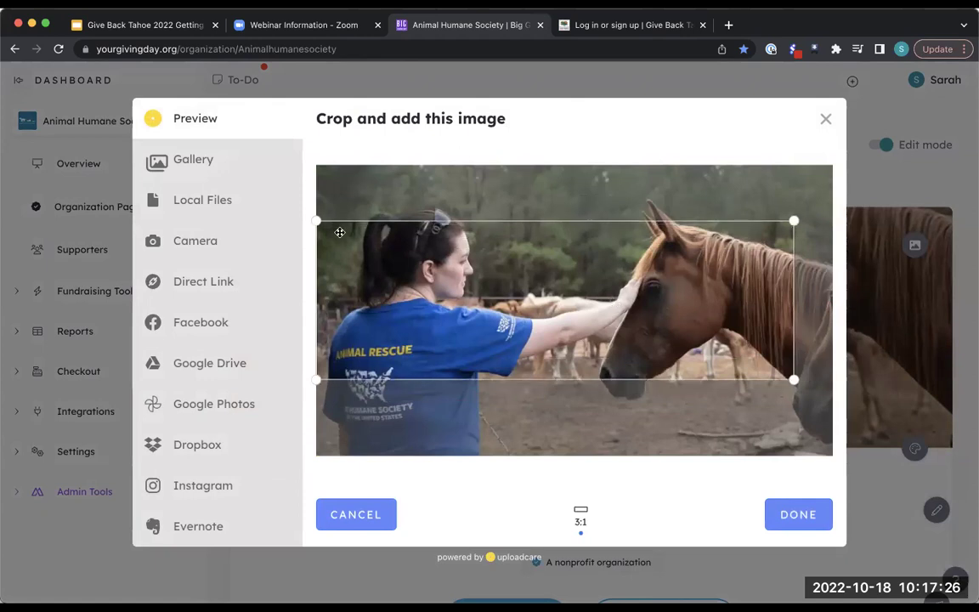
{"action": "left_click", "coordinate": [209, 161]}
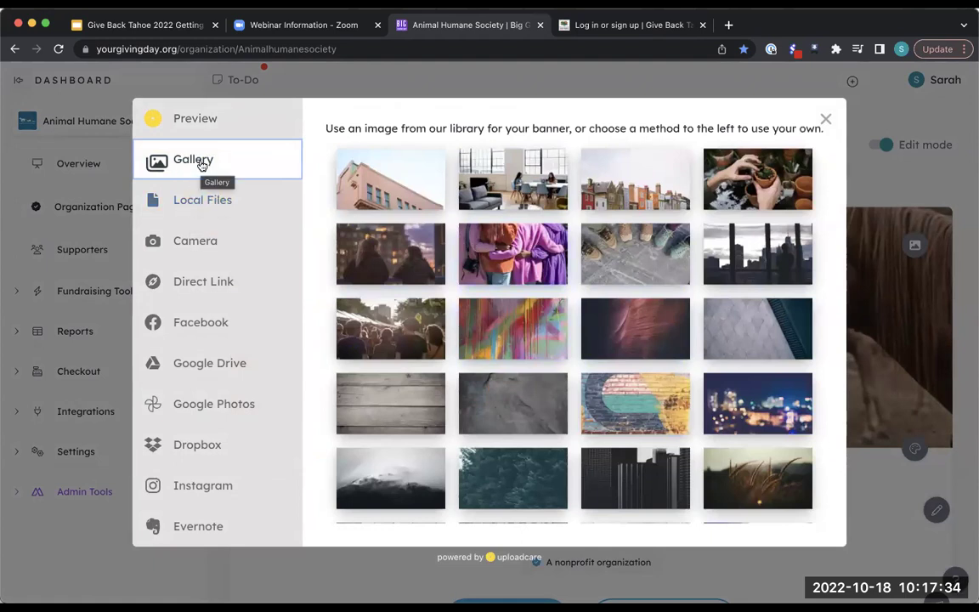
{"action": "left_click", "coordinate": [825, 119]}
Step: View the color picker for the page's theme color and cancel without changing it
{"action": "scroll", "coordinate": [762, 192], "scroll_direction": "down", "scroll_amount": 2}
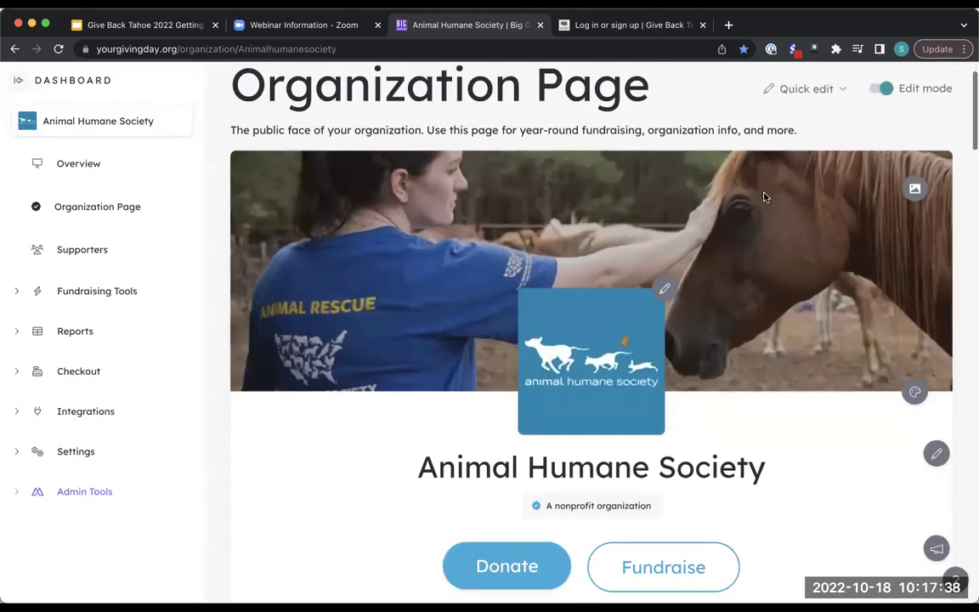
{"action": "left_click", "coordinate": [915, 389]}
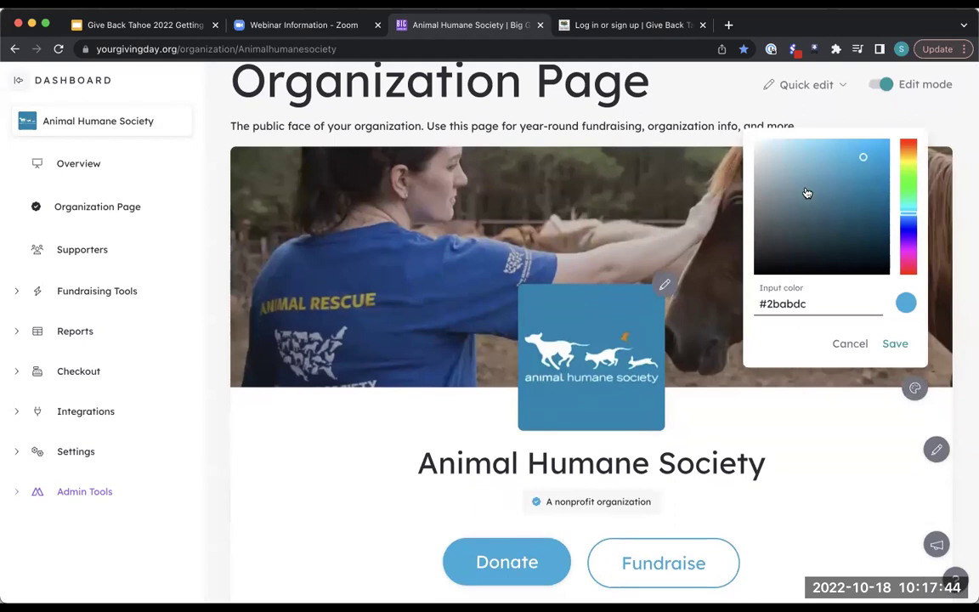
{"action": "left_click", "coordinate": [852, 346]}
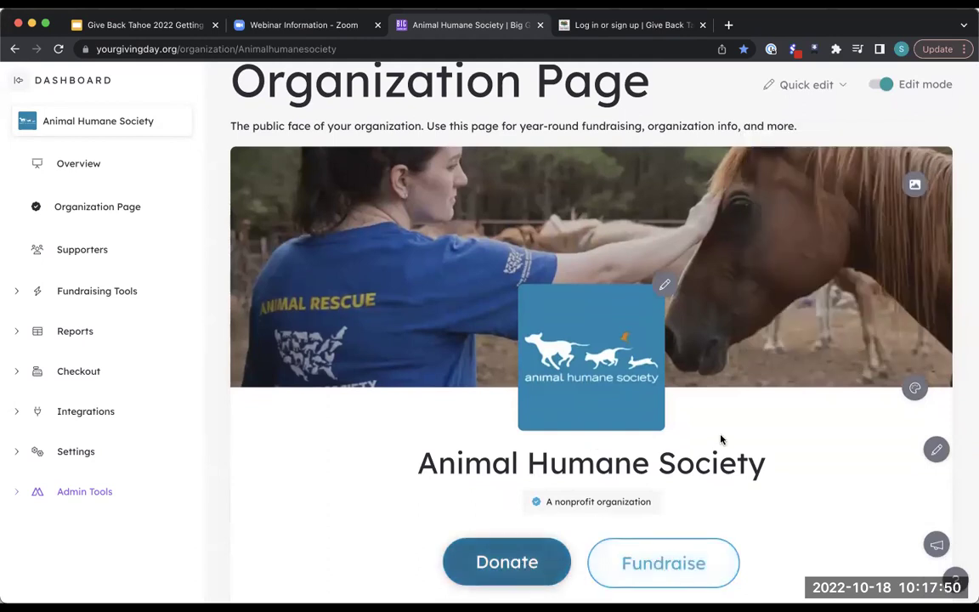
Step: Look over the Donate, Fundraise and share options below the organization's name and check the call-to-action editing control
{"action": "scroll", "coordinate": [771, 428], "scroll_direction": "down", "scroll_amount": 3}
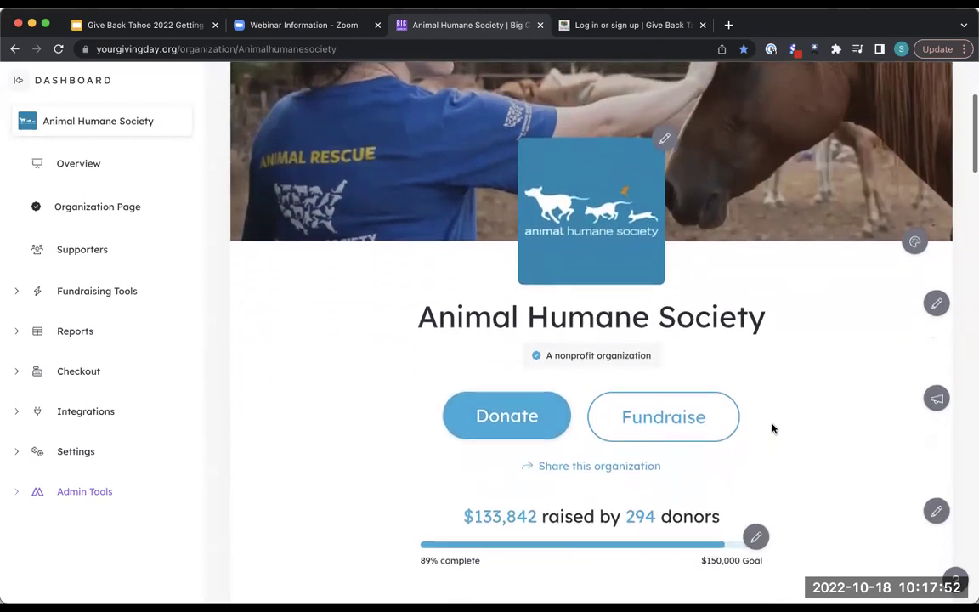
{"action": "scroll", "coordinate": [772, 429], "scroll_direction": "down", "scroll_amount": 3}
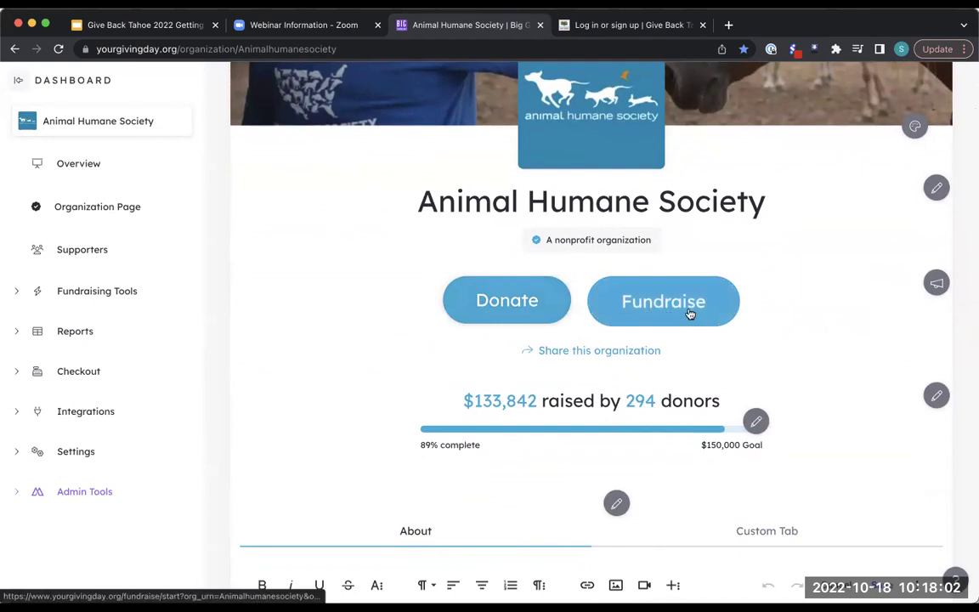
{"action": "left_click", "coordinate": [932, 284]}
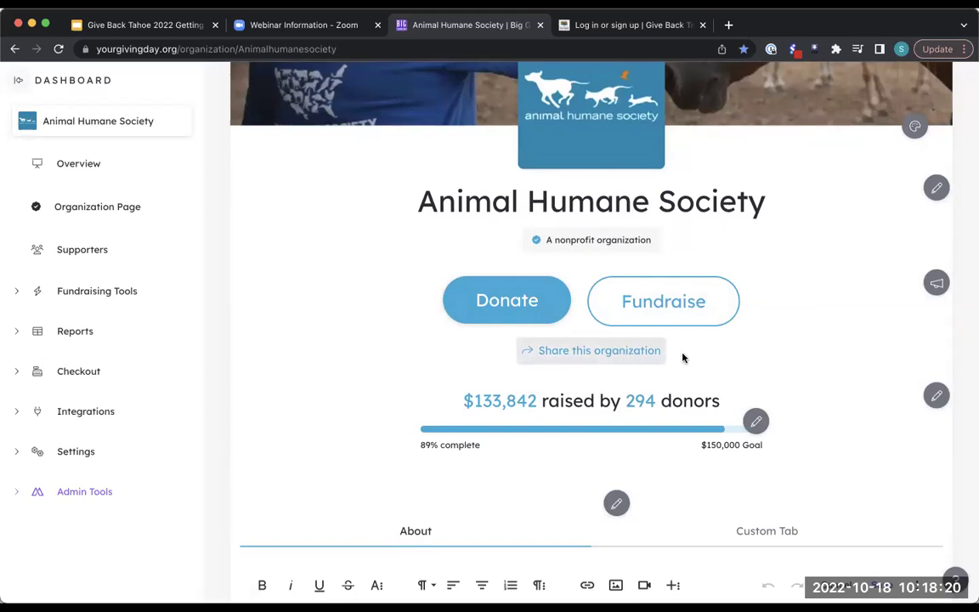
Step: Open the fundraising goal under the progress bar for editing and save it as $150,000
{"action": "scroll", "coordinate": [825, 369], "scroll_direction": "down", "scroll_amount": 3}
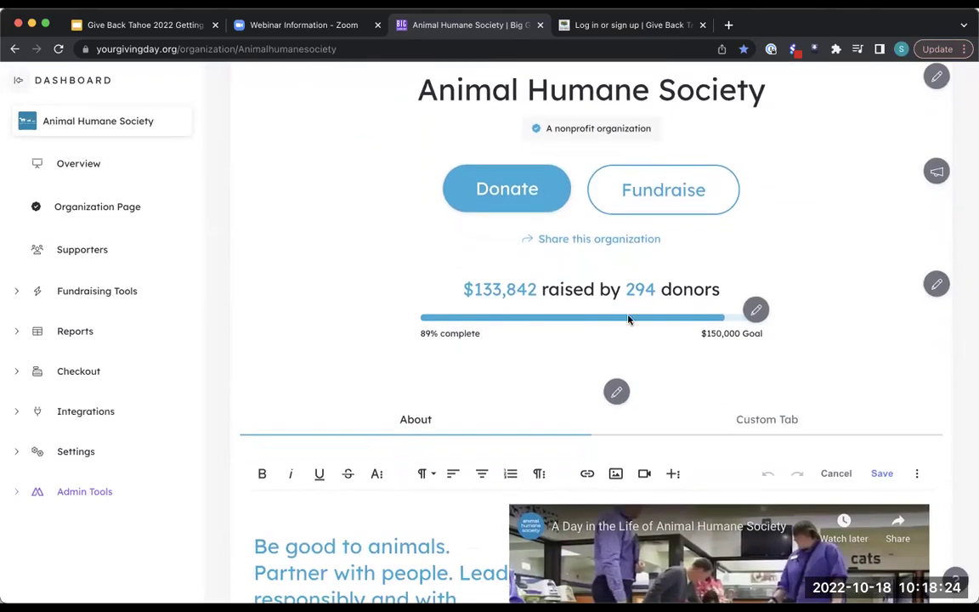
{"action": "left_click", "coordinate": [756, 311]}
{"action": "left_click", "coordinate": [780, 343]}
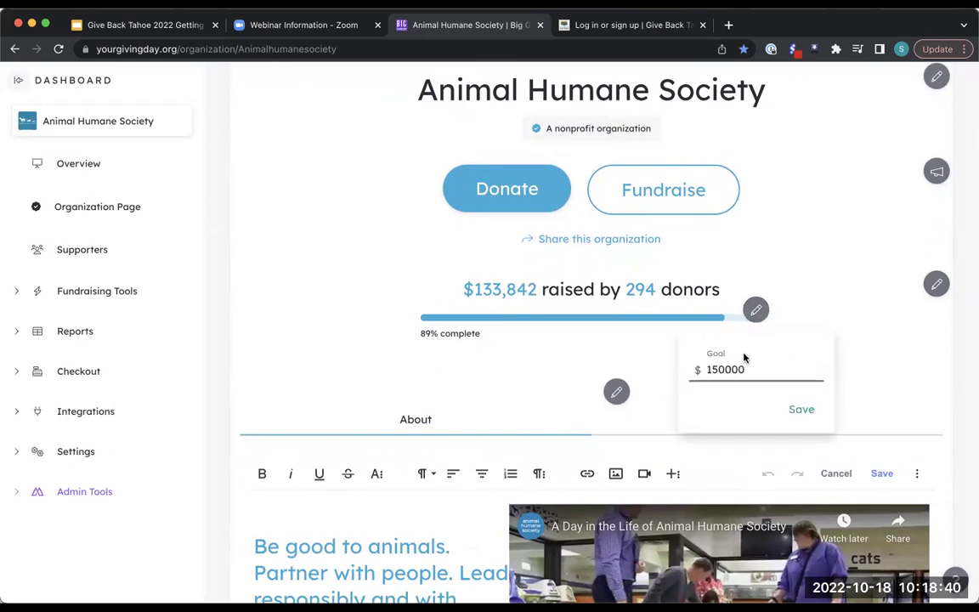
{"action": "left_click", "coordinate": [803, 409]}
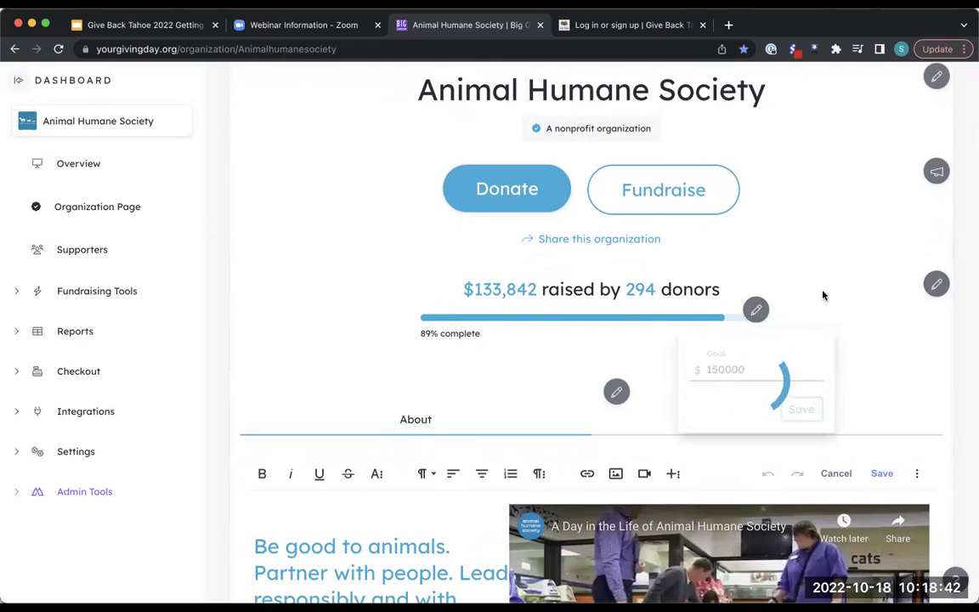
Step: Review the donation stats display and calculation settings, and look over the start of the About section
{"action": "left_click", "coordinate": [934, 286]}
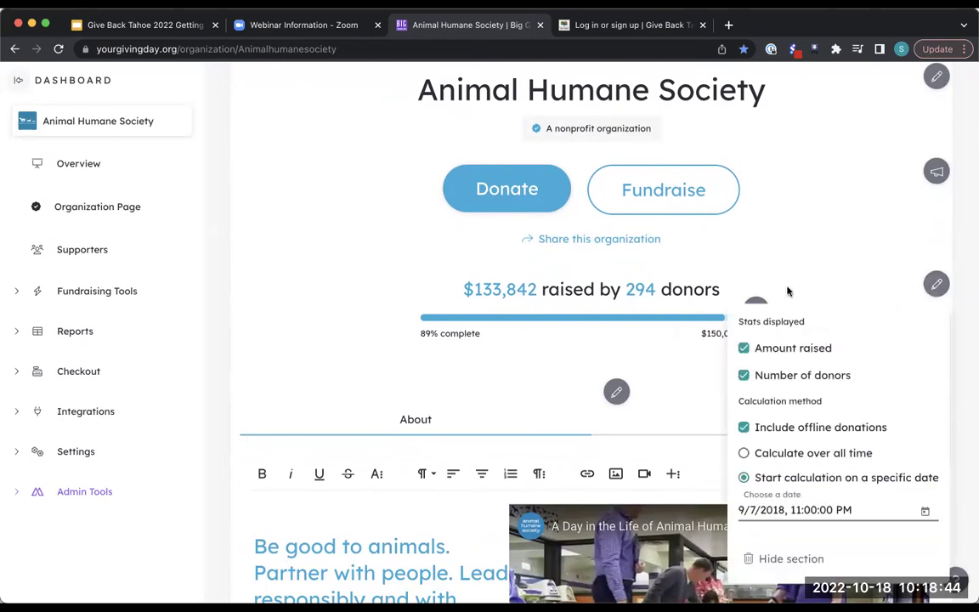
{"action": "scroll", "coordinate": [788, 291], "scroll_direction": "down", "scroll_amount": 2}
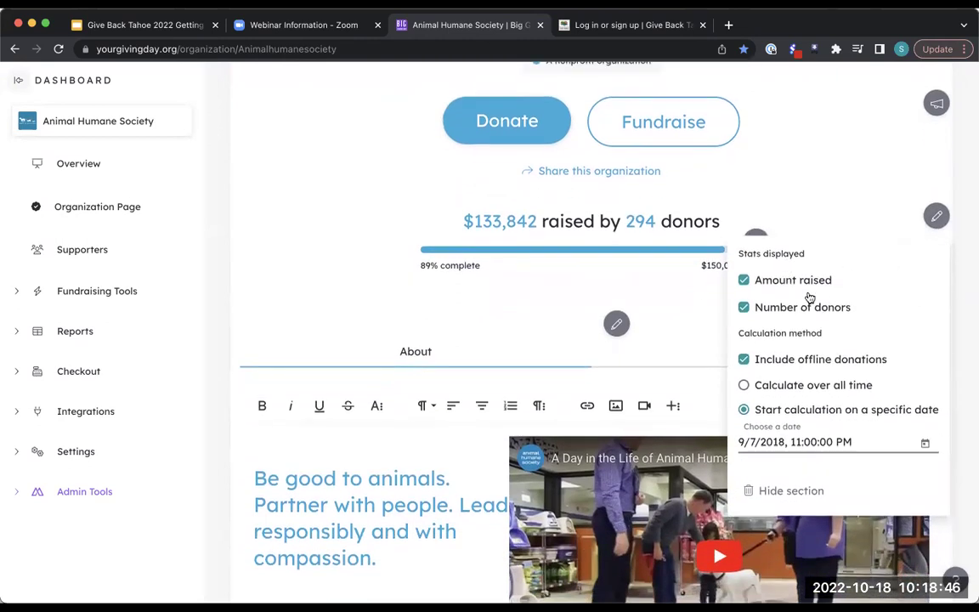
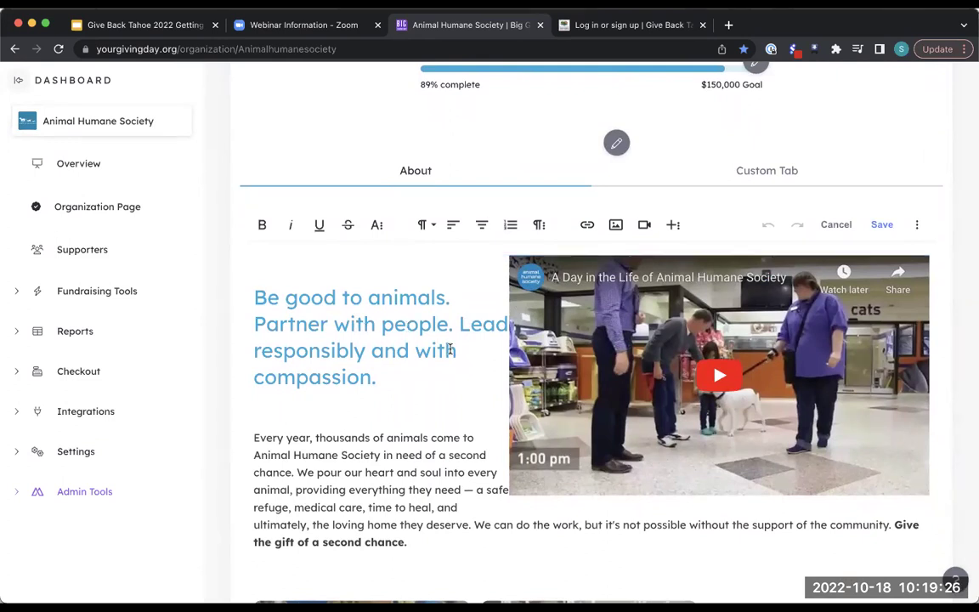
{"action": "scroll", "coordinate": [465, 346], "scroll_direction": "down", "scroll_amount": 2}
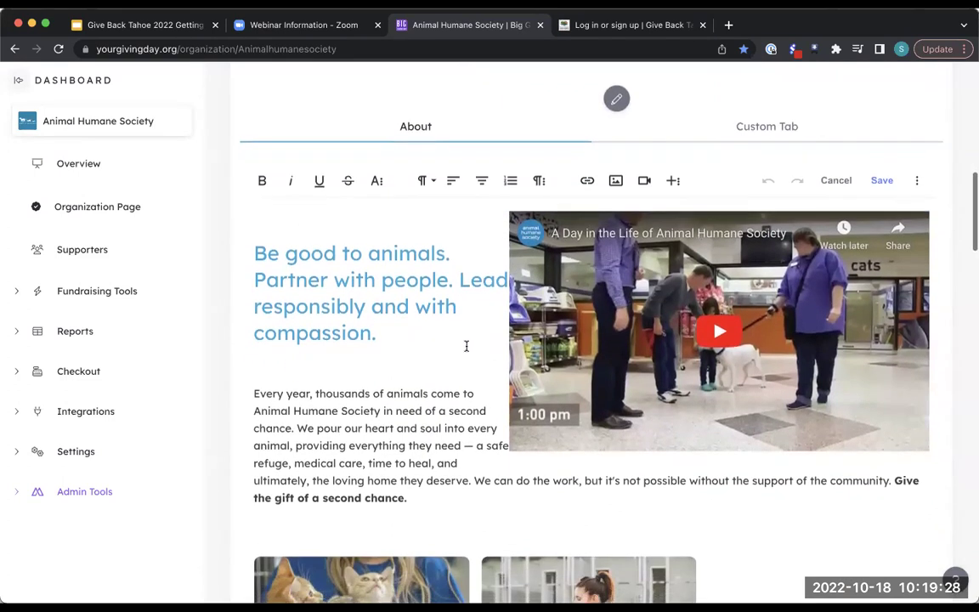
{"action": "scroll", "coordinate": [466, 346], "scroll_direction": "up", "scroll_amount": 4}
{"action": "scroll", "coordinate": [466, 346], "scroll_direction": "up", "scroll_amount": 3}
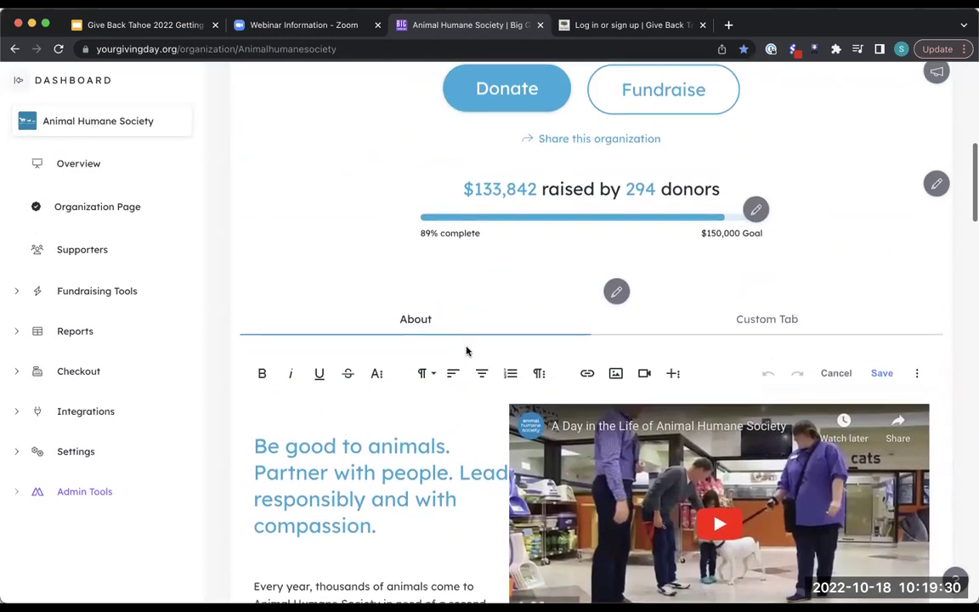
{"action": "scroll", "coordinate": [466, 346], "scroll_direction": "down", "scroll_amount": 4}
{"action": "scroll", "coordinate": [466, 346], "scroll_direction": "down", "scroll_amount": 2}
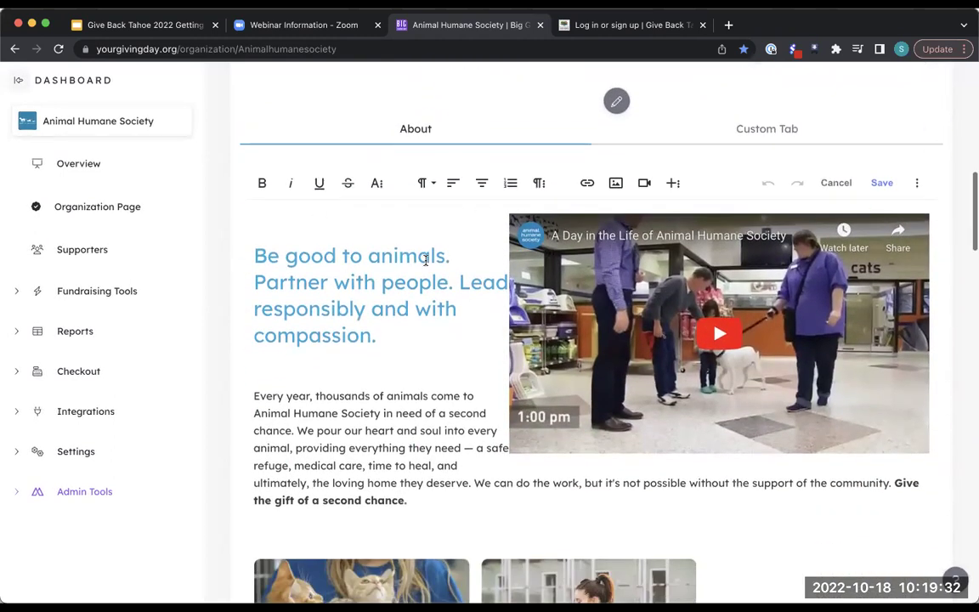
Step: Compare the Custom Tab content area with the About content and look through the About section's photos
{"action": "left_click", "coordinate": [784, 128]}
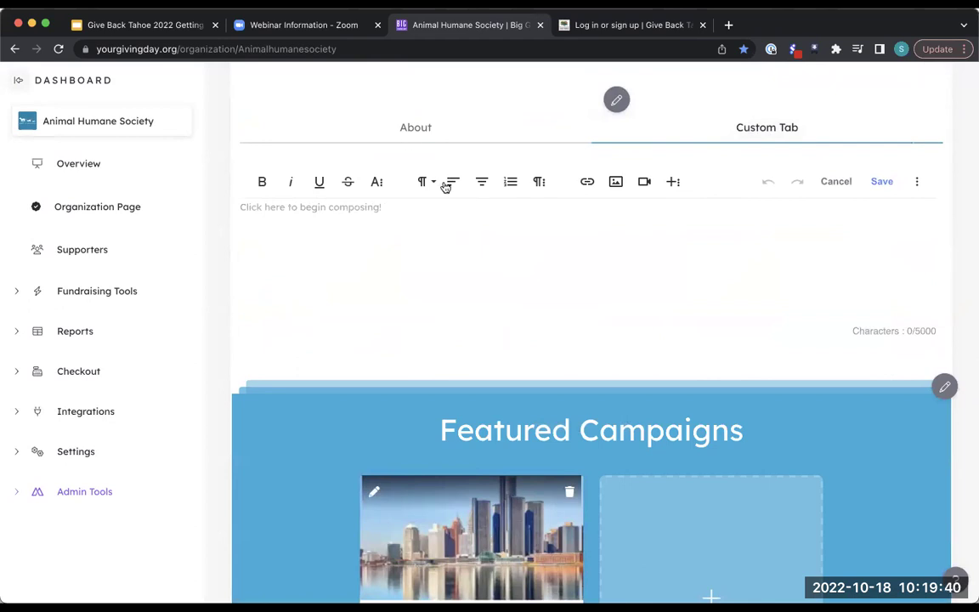
{"action": "left_click", "coordinate": [413, 128]}
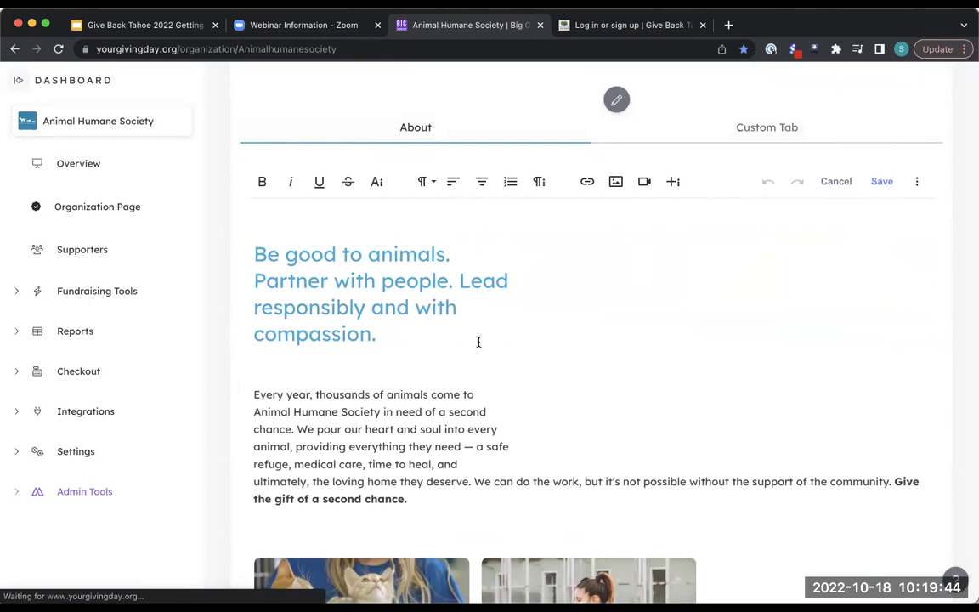
{"action": "left_click", "coordinate": [802, 127]}
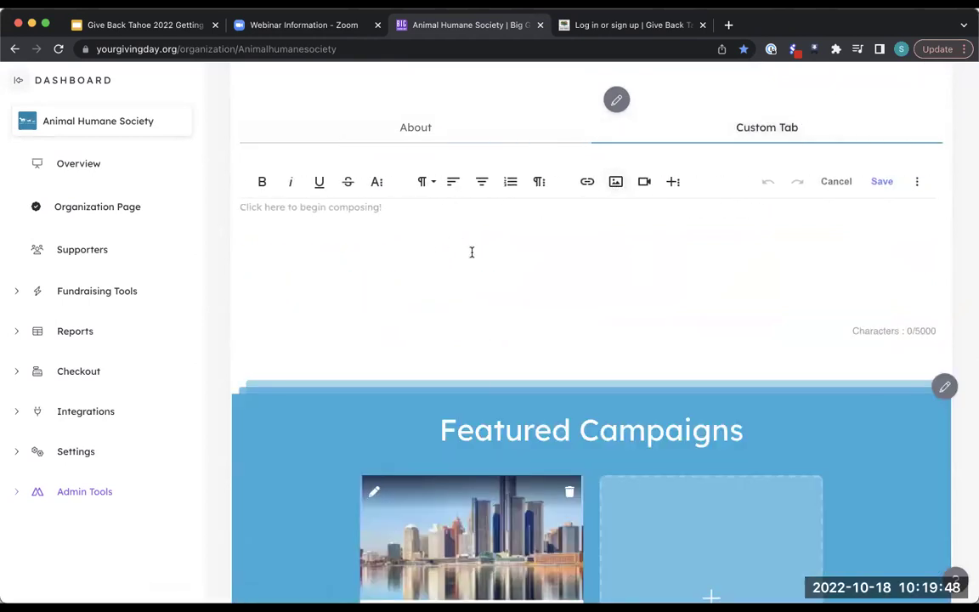
{"action": "left_click", "coordinate": [425, 129]}
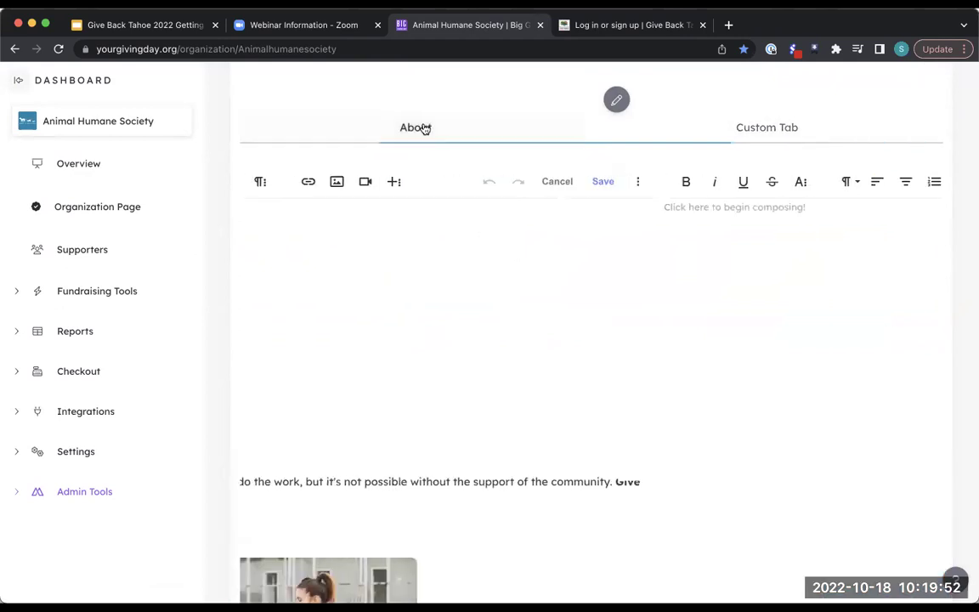
{"action": "scroll", "coordinate": [560, 298], "scroll_direction": "down", "scroll_amount": 1}
{"action": "scroll", "coordinate": [560, 298], "scroll_direction": "down", "scroll_amount": 4}
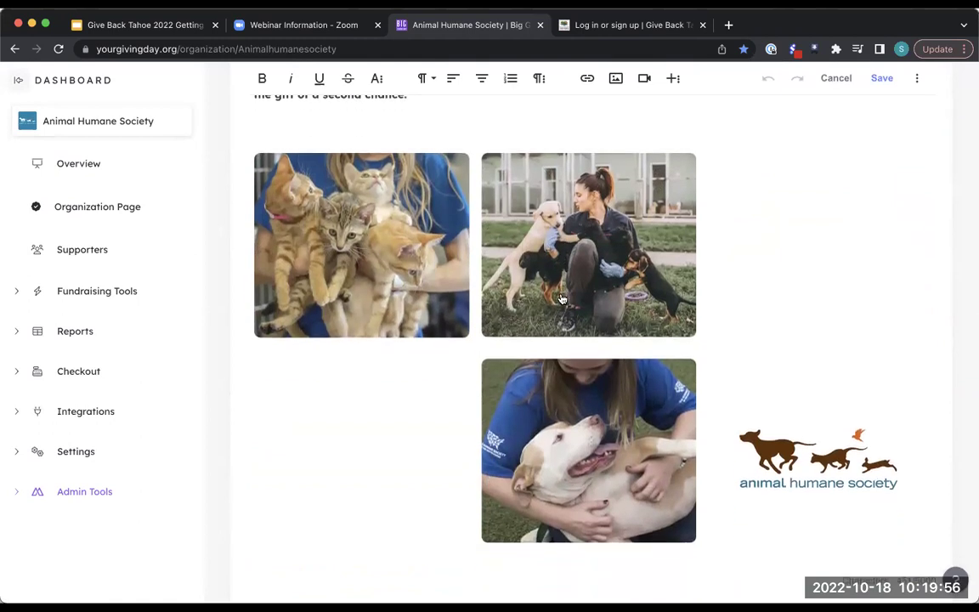
{"action": "scroll", "coordinate": [561, 298], "scroll_direction": "down", "scroll_amount": 1}
Step: Explore the About editor's heading styles, extra paragraph formatting, link and video insertion, and additional insert options without adding anything
{"action": "scroll", "coordinate": [561, 298], "scroll_direction": "up", "scroll_amount": 7}
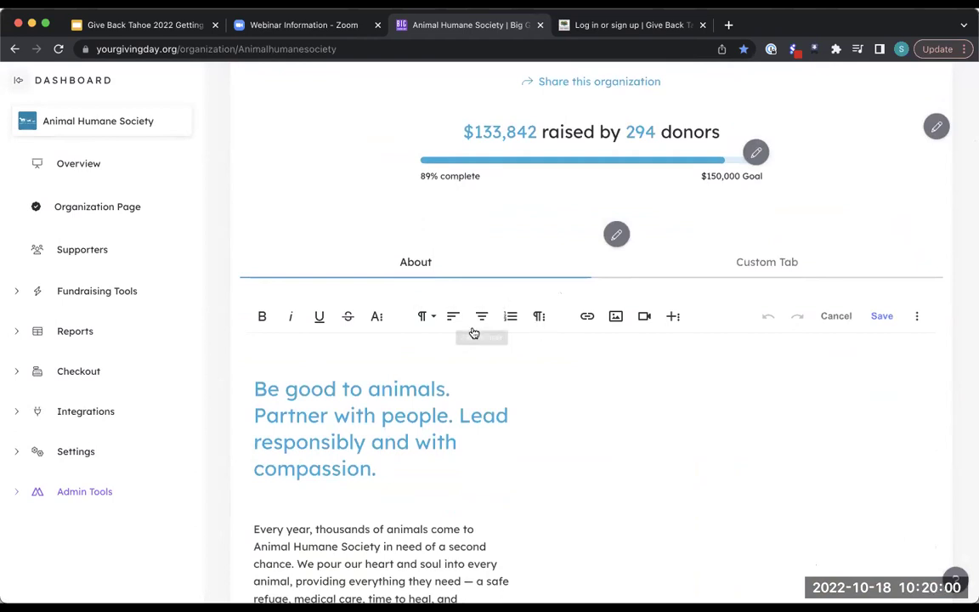
{"action": "left_click", "coordinate": [425, 315]}
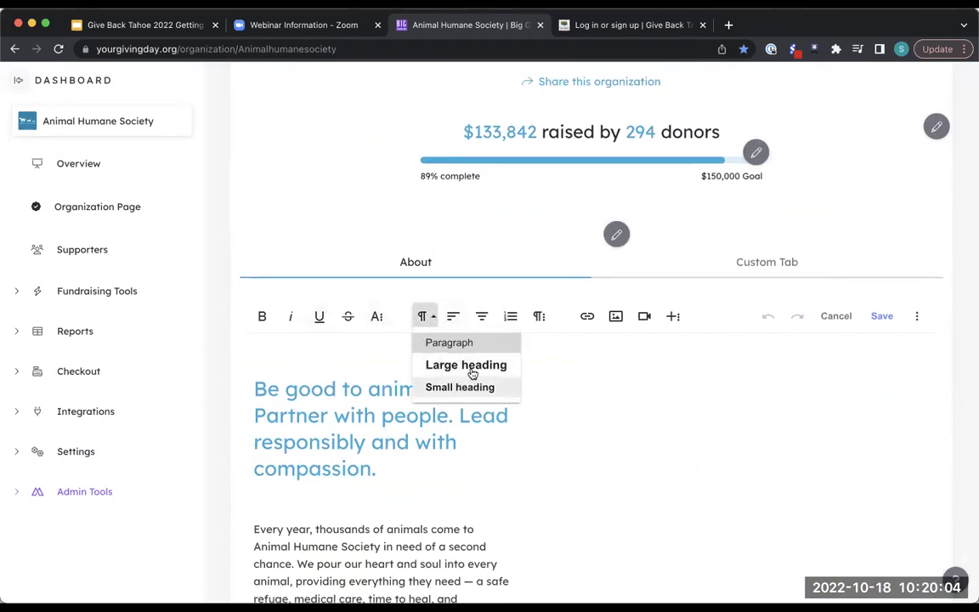
{"action": "left_click", "coordinate": [539, 315]}
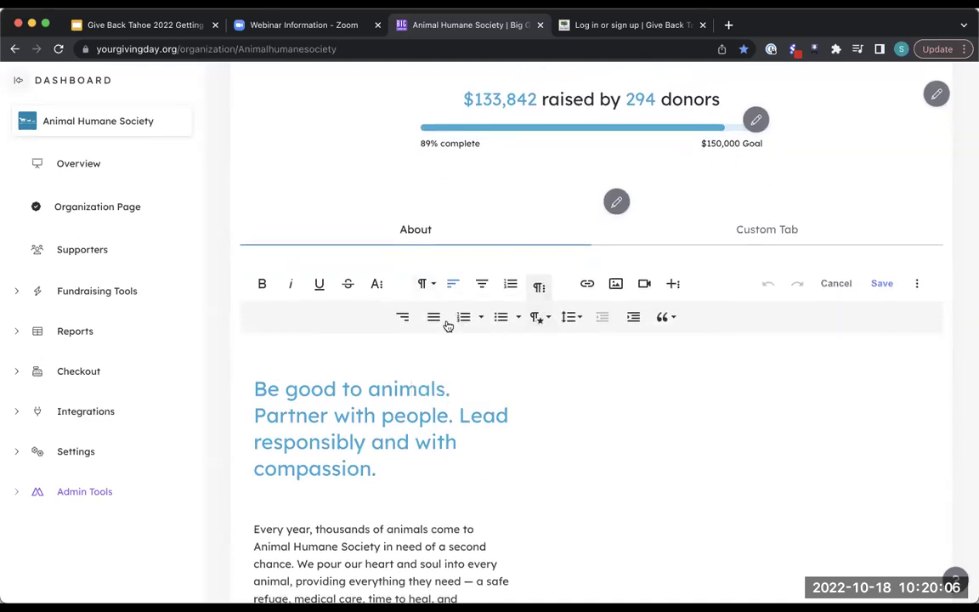
{"action": "left_click", "coordinate": [587, 283]}
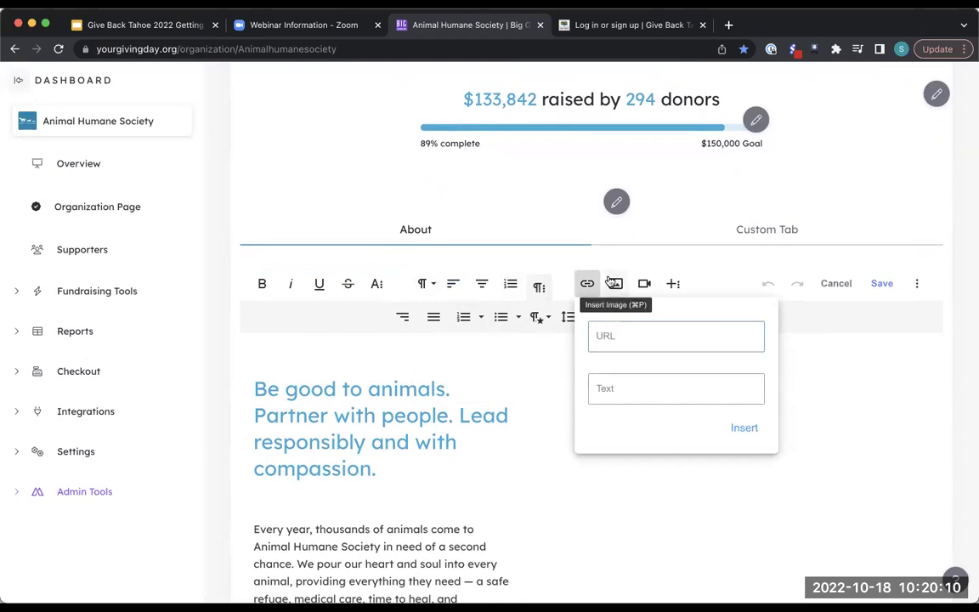
{"action": "left_click", "coordinate": [679, 260]}
{"action": "left_click", "coordinate": [645, 285]}
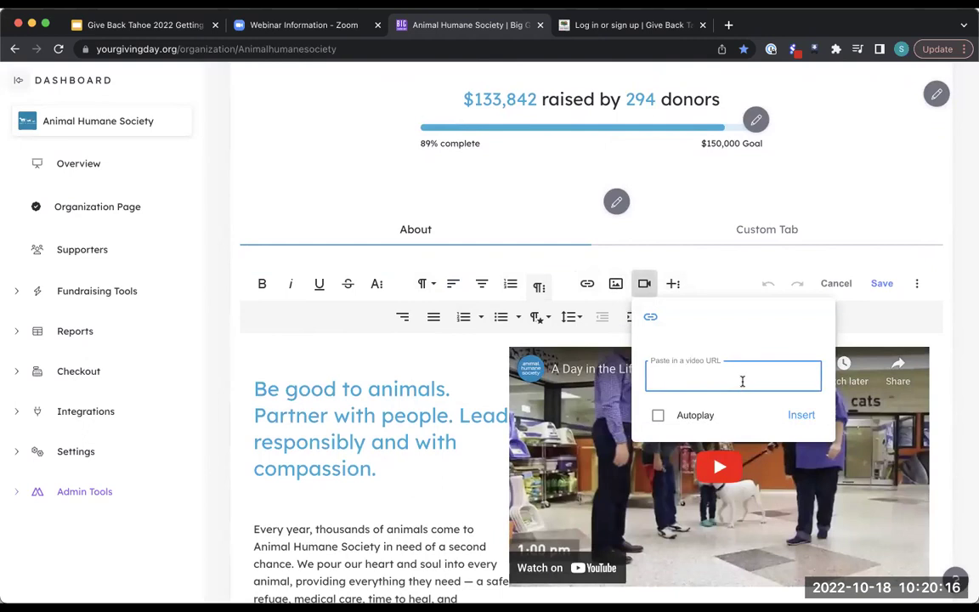
{"action": "left_click", "coordinate": [676, 285]}
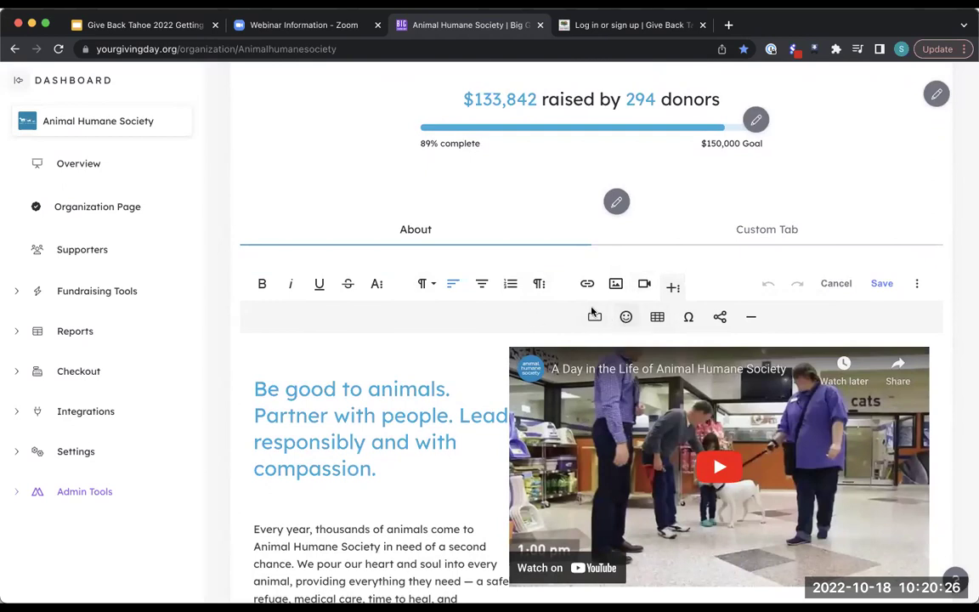
Step: Add the sample text "hello" below the About section's heading and remove it again
{"action": "left_click", "coordinate": [673, 286]}
{"action": "scroll", "coordinate": [446, 333], "scroll_direction": "down", "scroll_amount": 3}
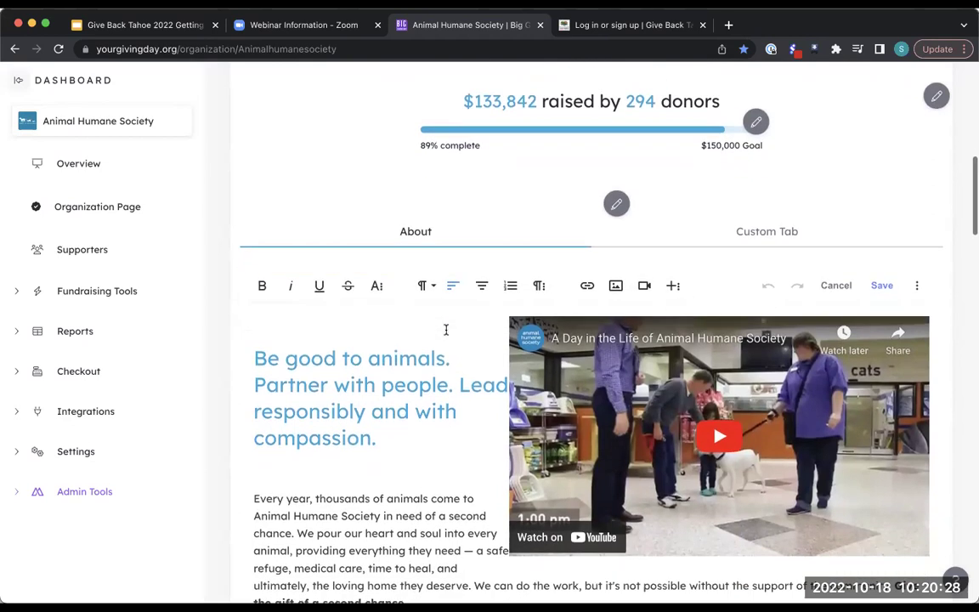
{"action": "left_click", "coordinate": [367, 387]}
{"action": "type", "text": "hello"}
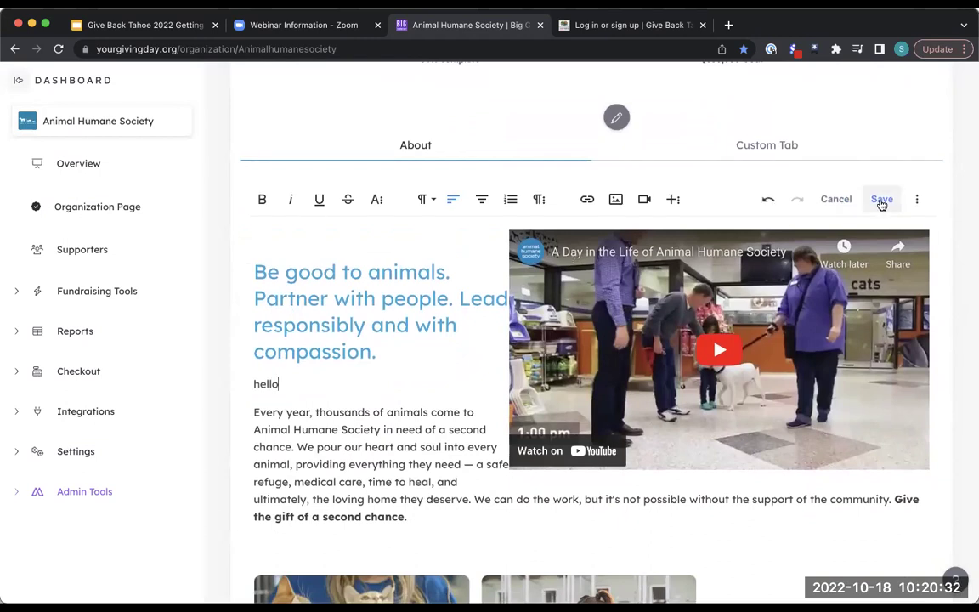
{"action": "double_click", "coordinate": [269, 383]}
{"action": "key", "text": "BackSpace"}
Step: Look over the rest of the About content and the Featured Campaigns section beneath it
{"action": "scroll", "coordinate": [336, 403], "scroll_direction": "down", "scroll_amount": 5}
{"action": "scroll", "coordinate": [336, 403], "scroll_direction": "down", "scroll_amount": 10}
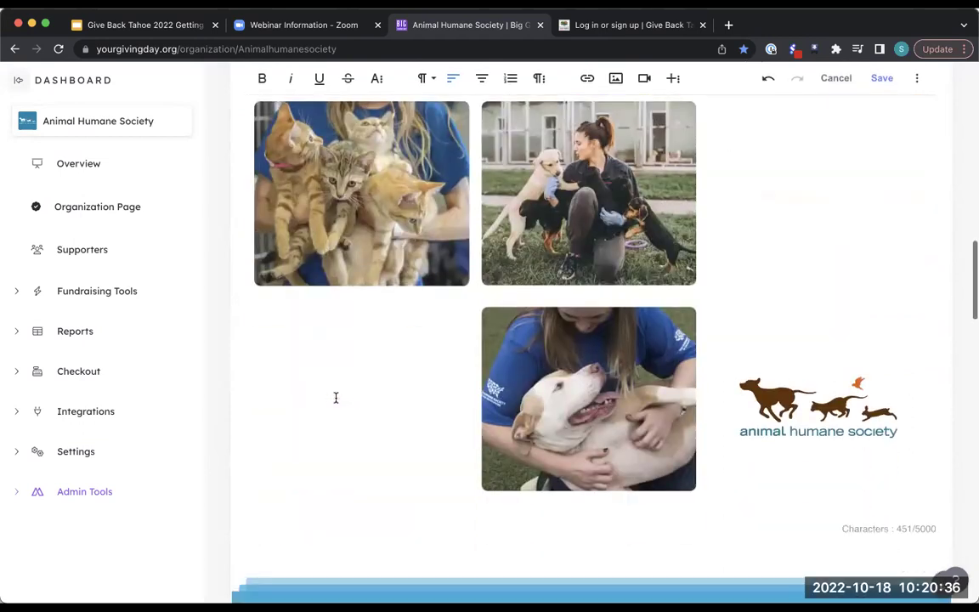
{"action": "scroll", "coordinate": [336, 402], "scroll_direction": "down", "scroll_amount": 3}
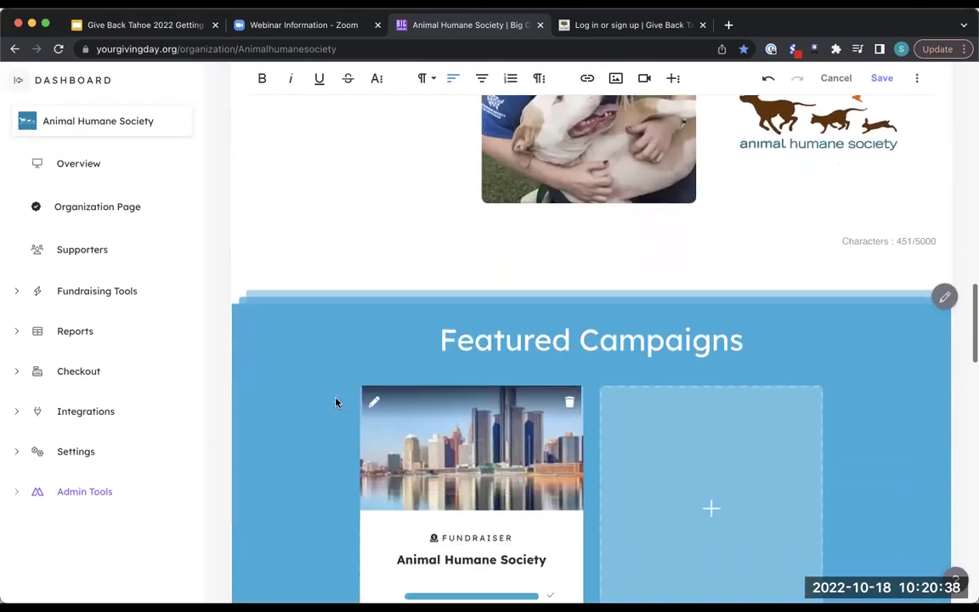
{"action": "scroll", "coordinate": [337, 402], "scroll_direction": "down", "scroll_amount": 1}
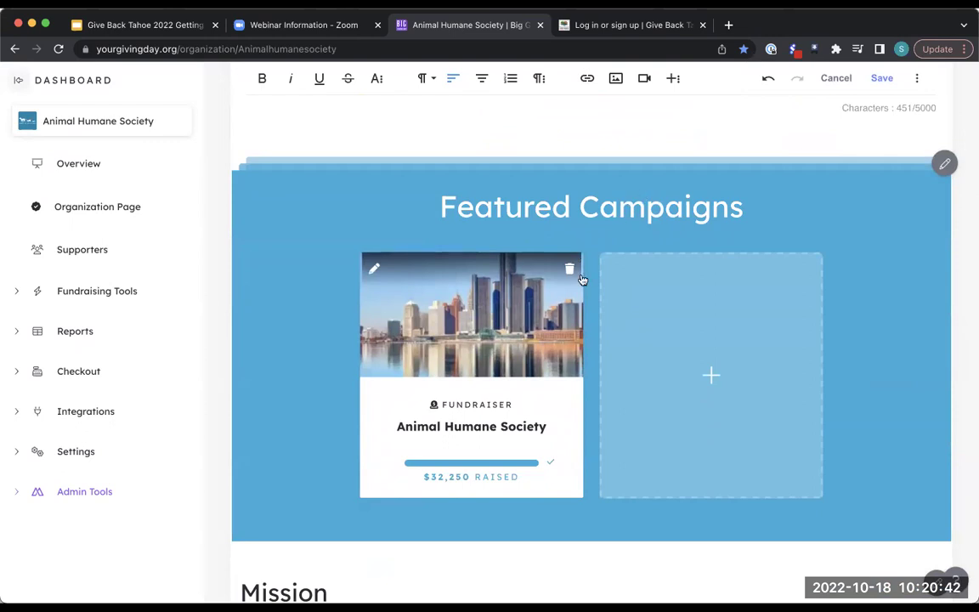
{"action": "scroll", "coordinate": [578, 323], "scroll_direction": "down", "scroll_amount": 4}
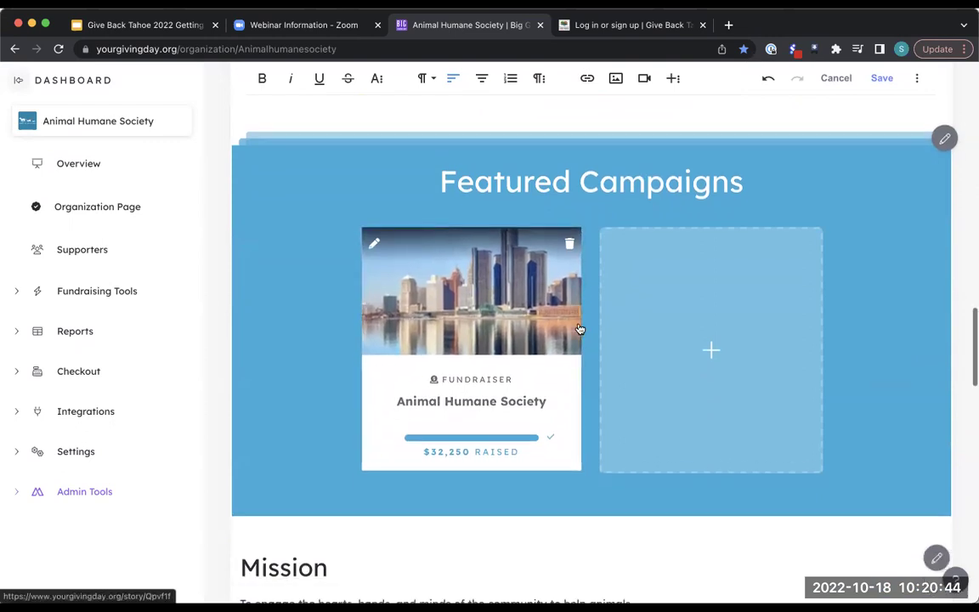
{"action": "scroll", "coordinate": [579, 329], "scroll_direction": "up", "scroll_amount": 2}
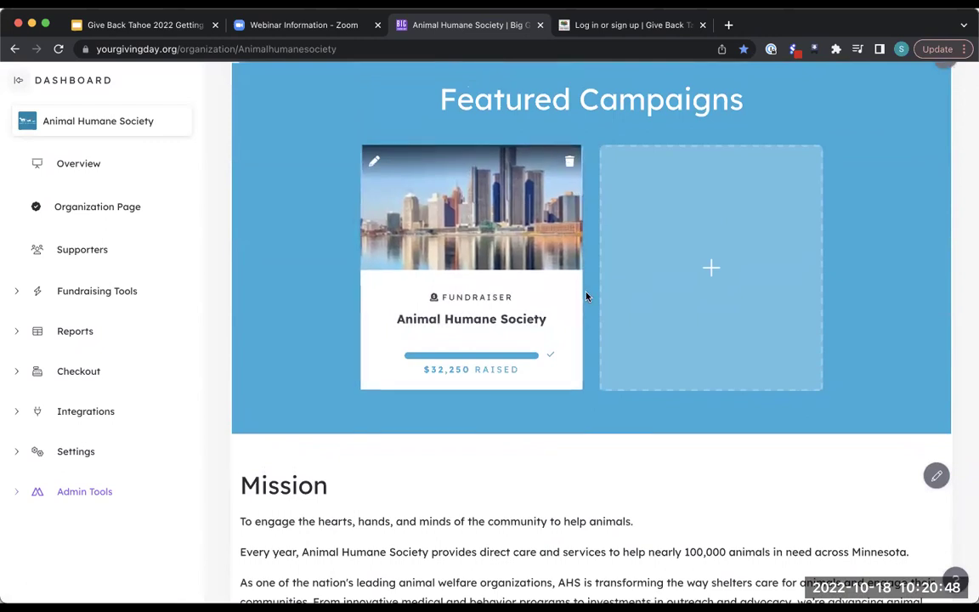
Step: Review the Mission text, supporting campaigns, media and social gallery sections, and Organization Data summary, and return to the fundraising progress area
{"action": "scroll", "coordinate": [585, 296], "scroll_direction": "down", "scroll_amount": 8}
{"action": "scroll", "coordinate": [586, 296], "scroll_direction": "down", "scroll_amount": 4}
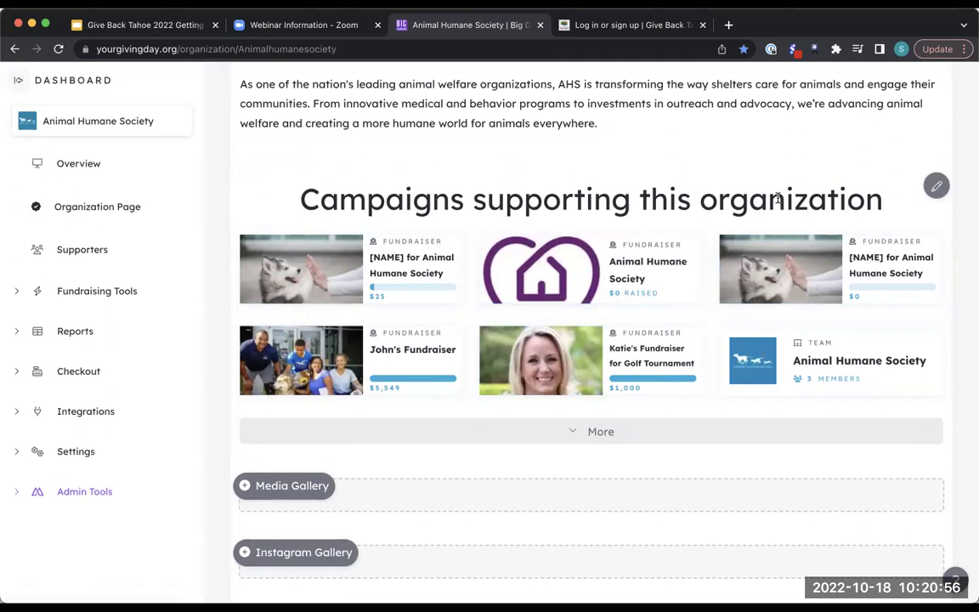
{"action": "scroll", "coordinate": [618, 270], "scroll_direction": "down", "scroll_amount": 5}
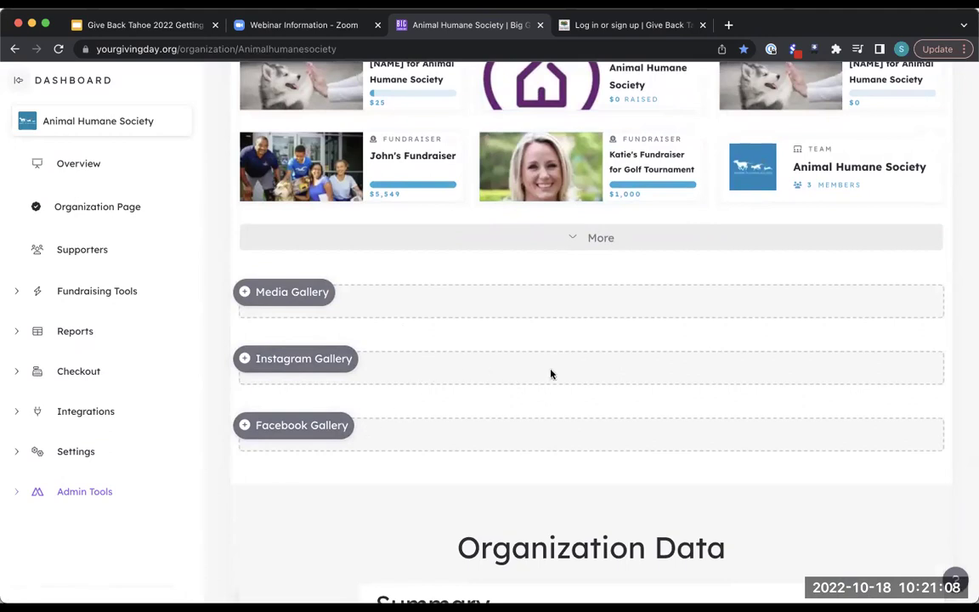
{"action": "scroll", "coordinate": [551, 371], "scroll_direction": "down", "scroll_amount": 5}
{"action": "scroll", "coordinate": [551, 374], "scroll_direction": "down", "scroll_amount": 4}
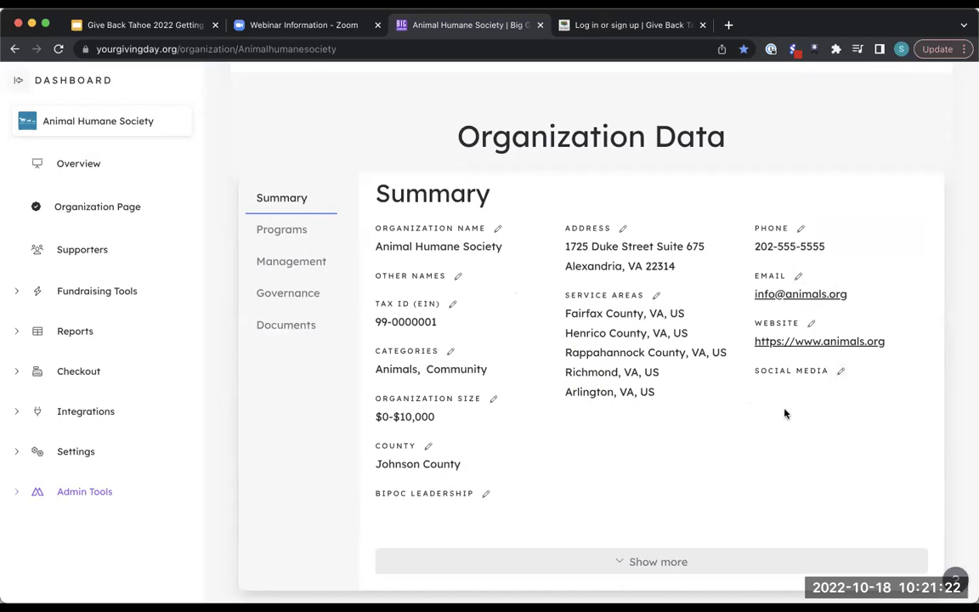
{"action": "scroll", "coordinate": [751, 411], "scroll_direction": "up", "scroll_amount": 15}
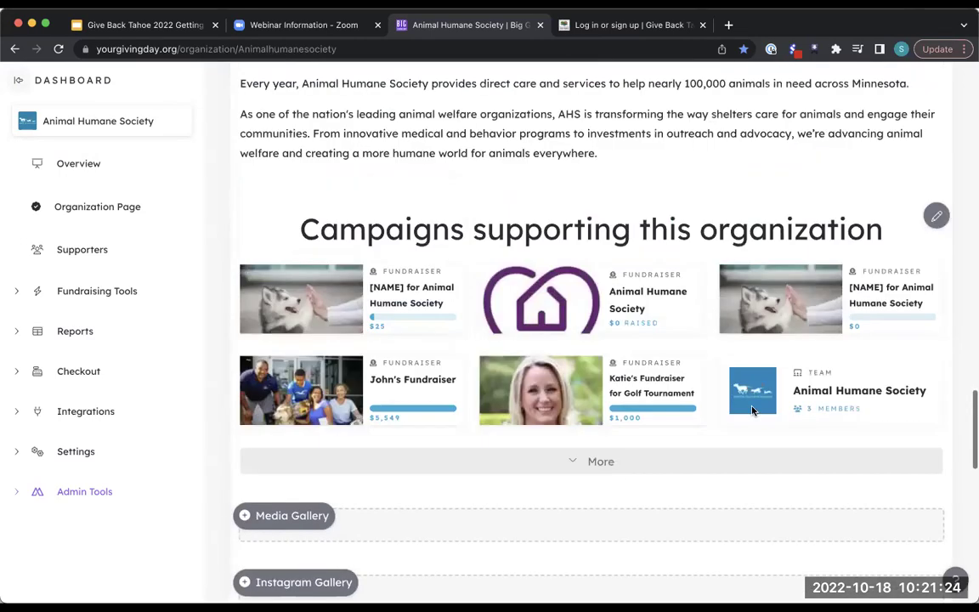
{"action": "scroll", "coordinate": [752, 411], "scroll_direction": "up", "scroll_amount": 15}
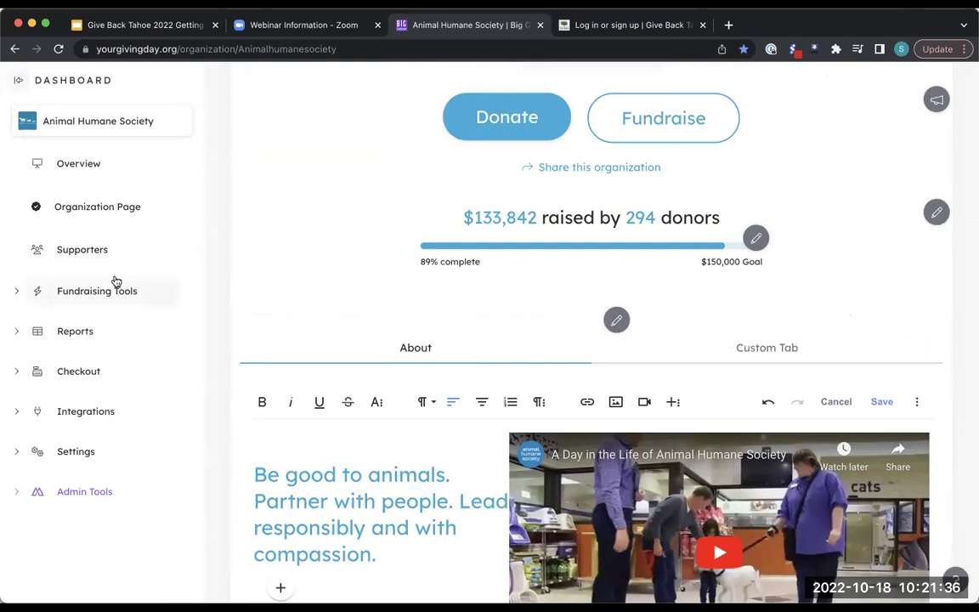
Step: Open the Donation Form in the Checkout settings and switch its Edit mode off and back on
{"action": "left_click", "coordinate": [88, 371]}
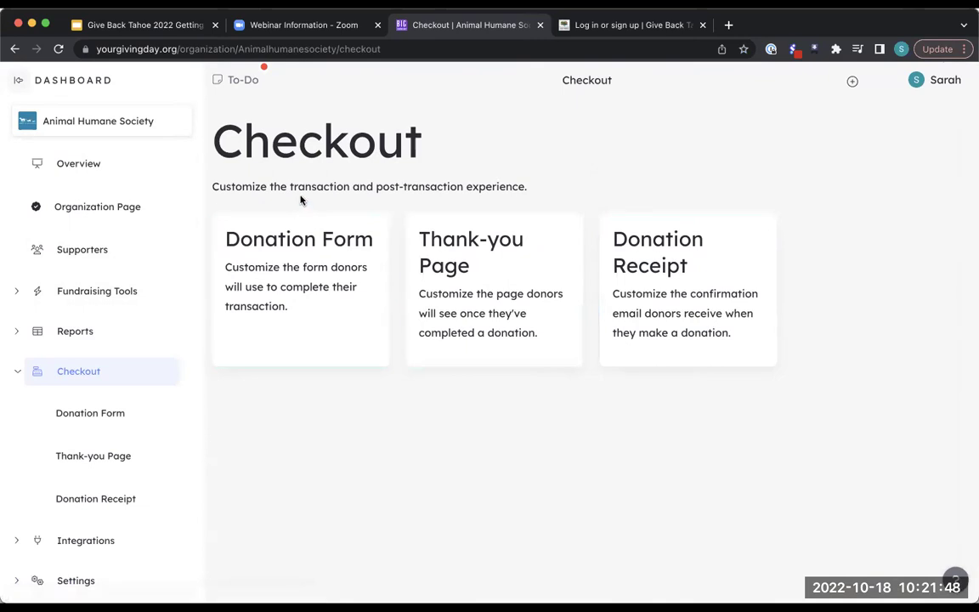
{"action": "left_click", "coordinate": [339, 284]}
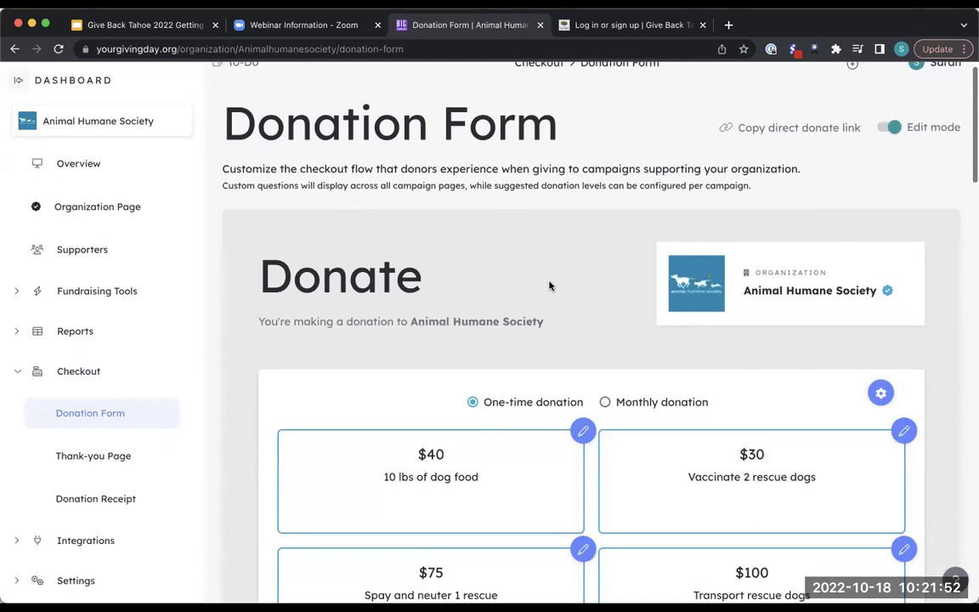
{"action": "left_click", "coordinate": [891, 146]}
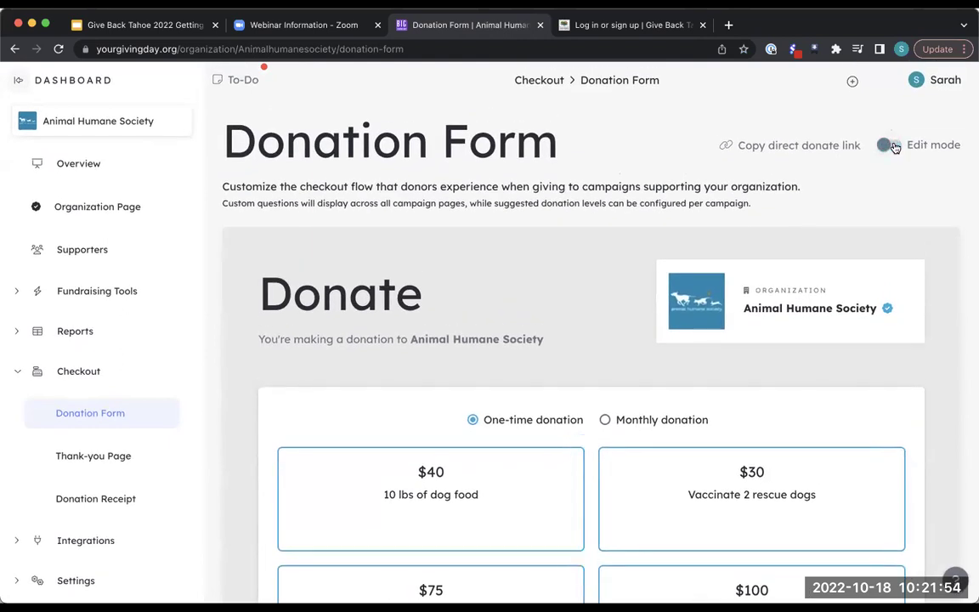
{"action": "left_click", "coordinate": [891, 147]}
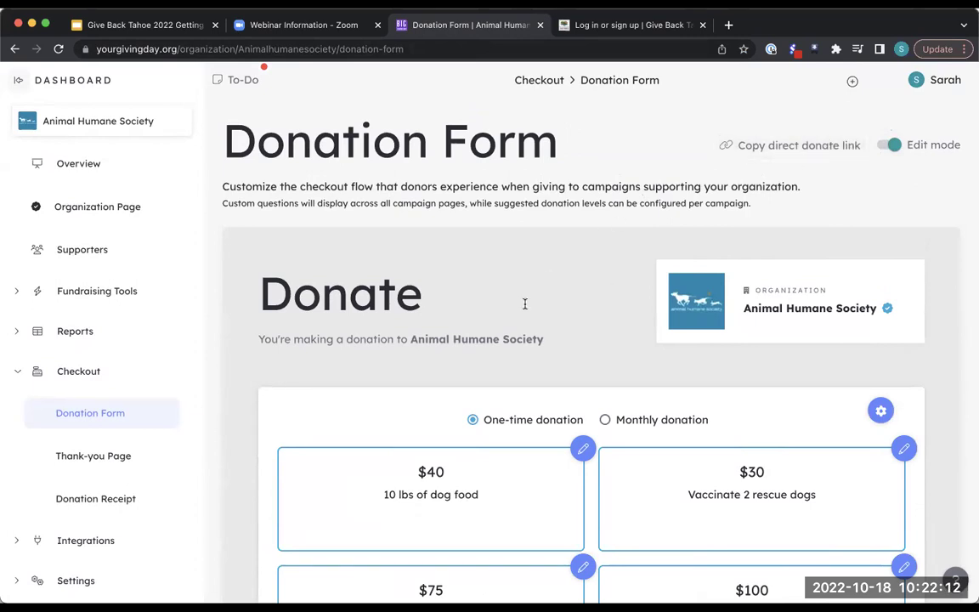
Step: Examine the default donation setting options for one-time and monthly giving without changing them
{"action": "scroll", "coordinate": [578, 371], "scroll_direction": "down", "scroll_amount": 2}
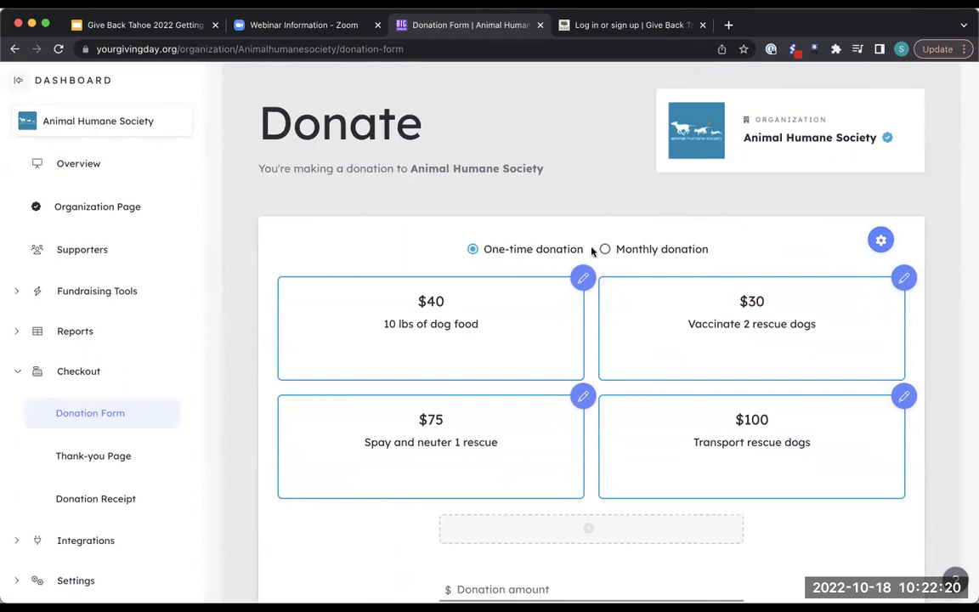
{"action": "left_click", "coordinate": [878, 241]}
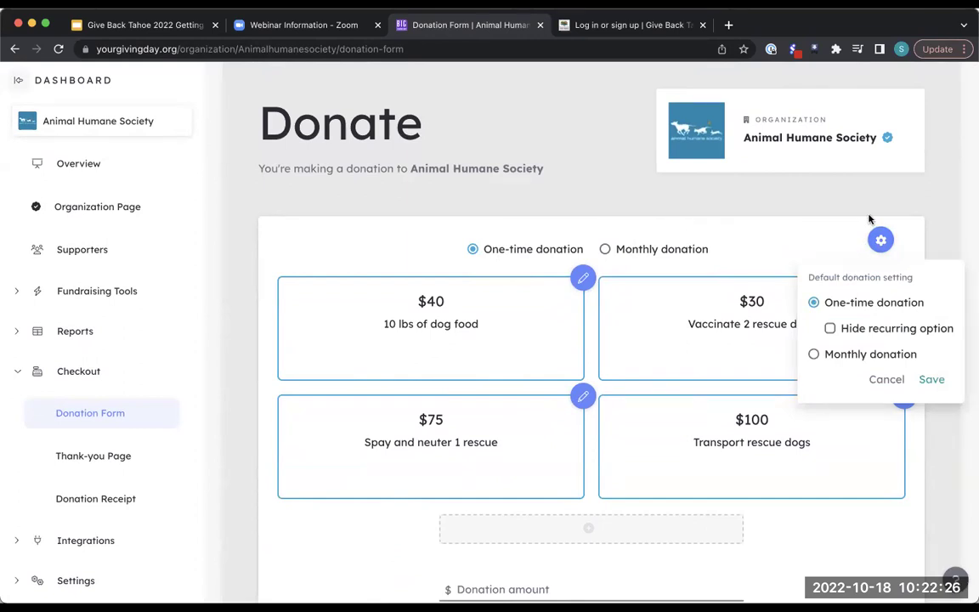
{"action": "left_click", "coordinate": [850, 233]}
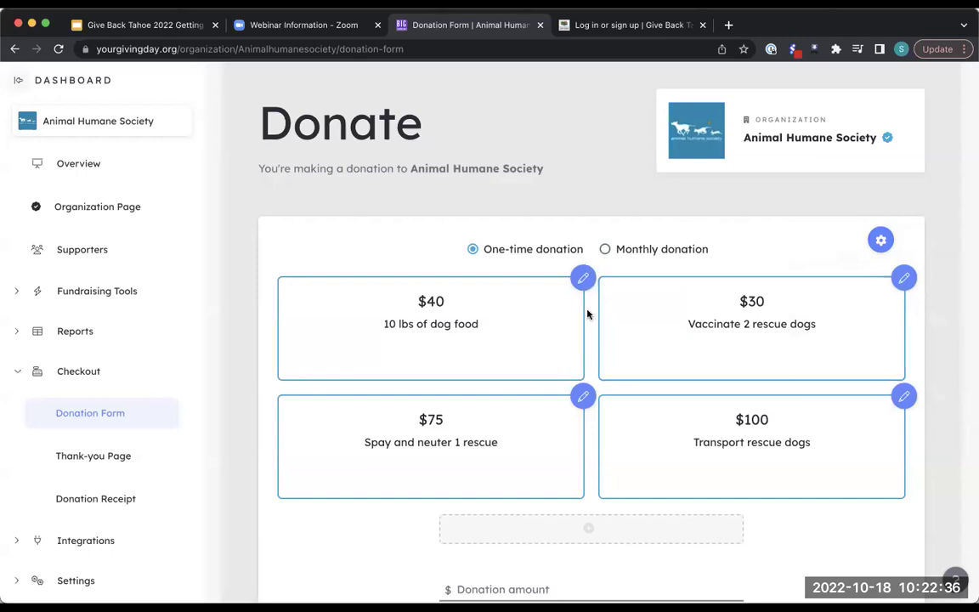
Step: Examine the amount and description fields of the $40 suggested donation, and close them without changes
{"action": "scroll", "coordinate": [586, 314], "scroll_direction": "down", "scroll_amount": 1}
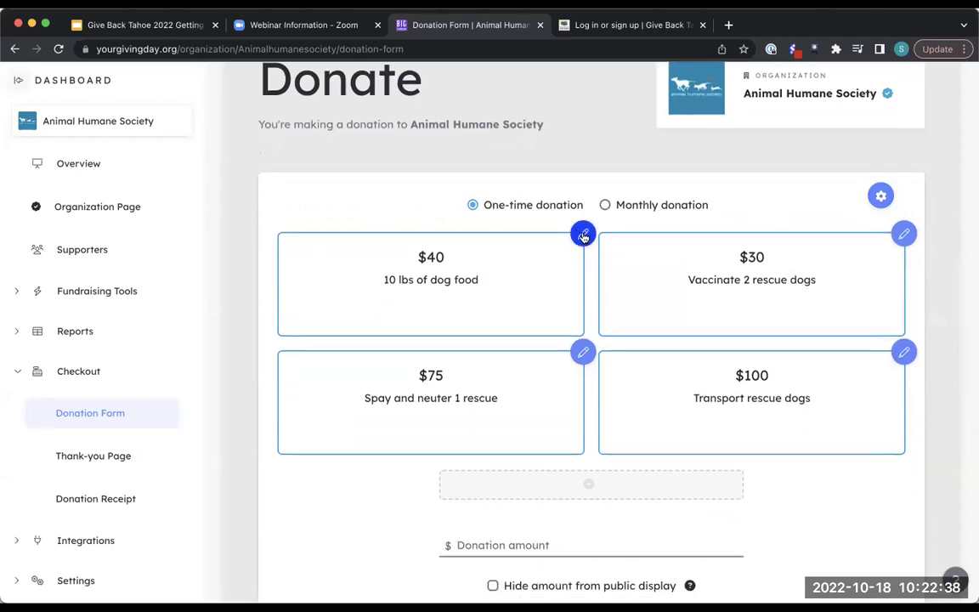
{"action": "left_click", "coordinate": [583, 235]}
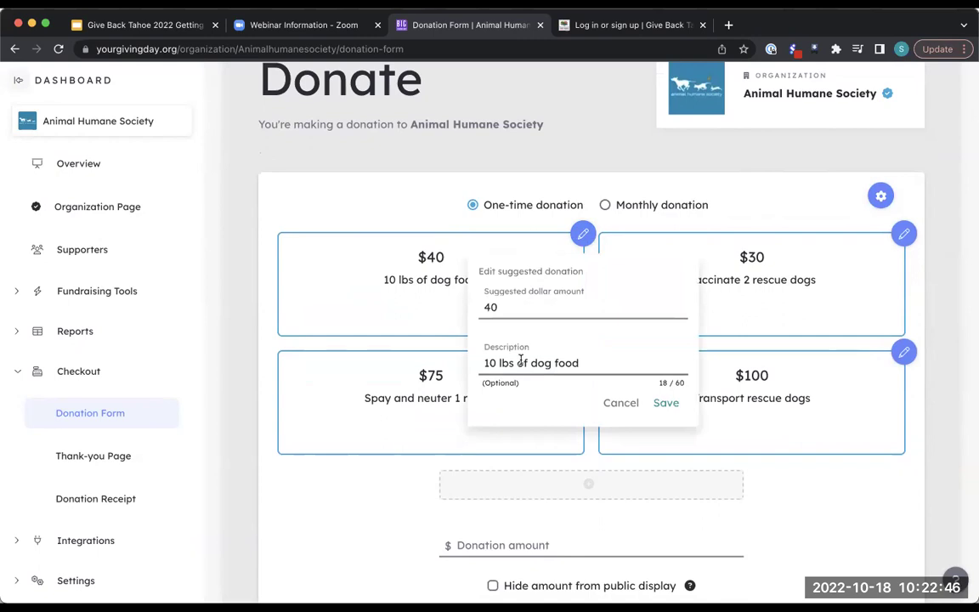
{"action": "left_click", "coordinate": [583, 235]}
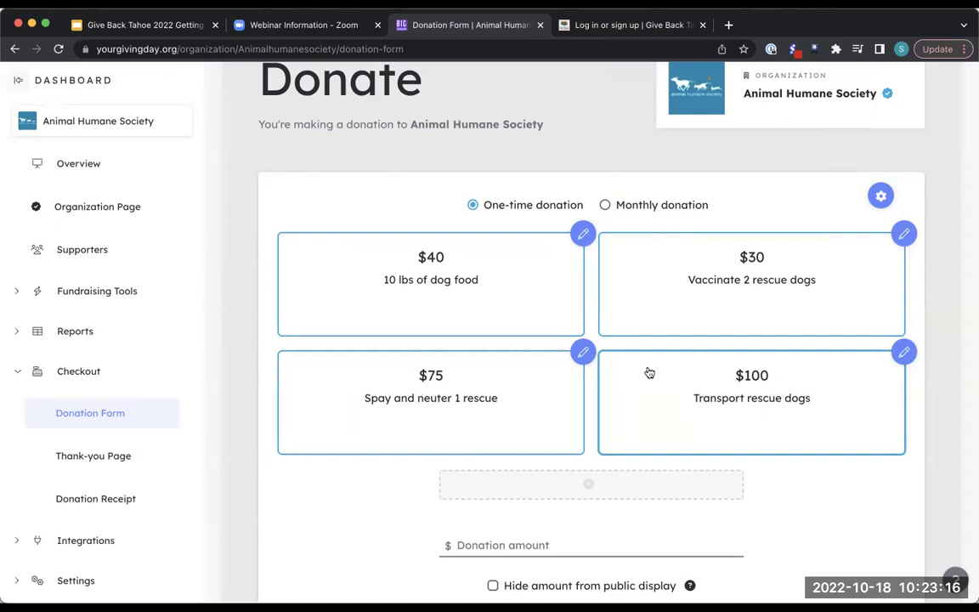
Step: Look over the suggested donation levels and activate the custom donation amount field without entering a value
{"action": "scroll", "coordinate": [646, 371], "scroll_direction": "down", "scroll_amount": 1}
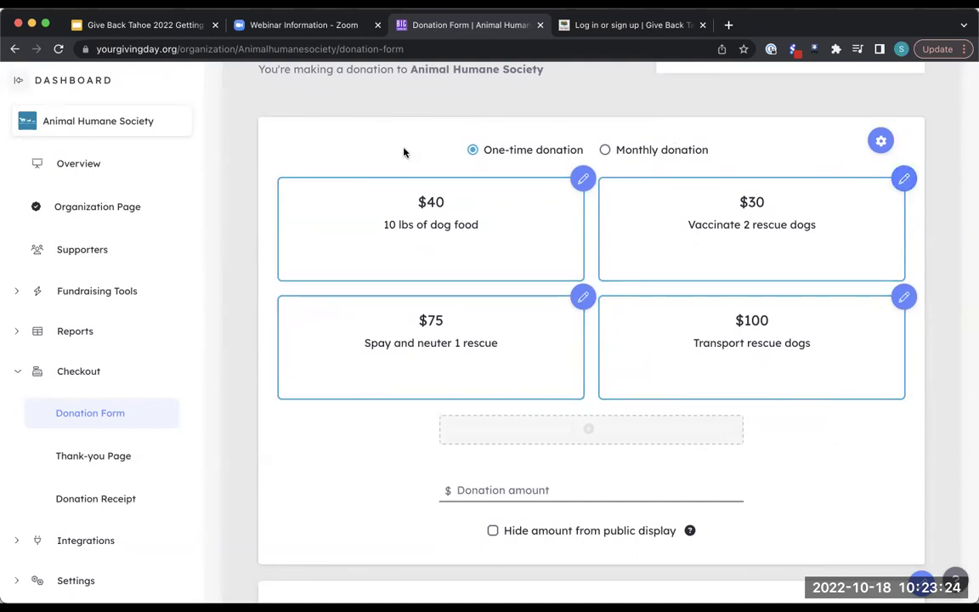
{"action": "scroll", "coordinate": [493, 358], "scroll_direction": "down", "scroll_amount": 2}
{"action": "scroll", "coordinate": [494, 357], "scroll_direction": "down", "scroll_amount": 2}
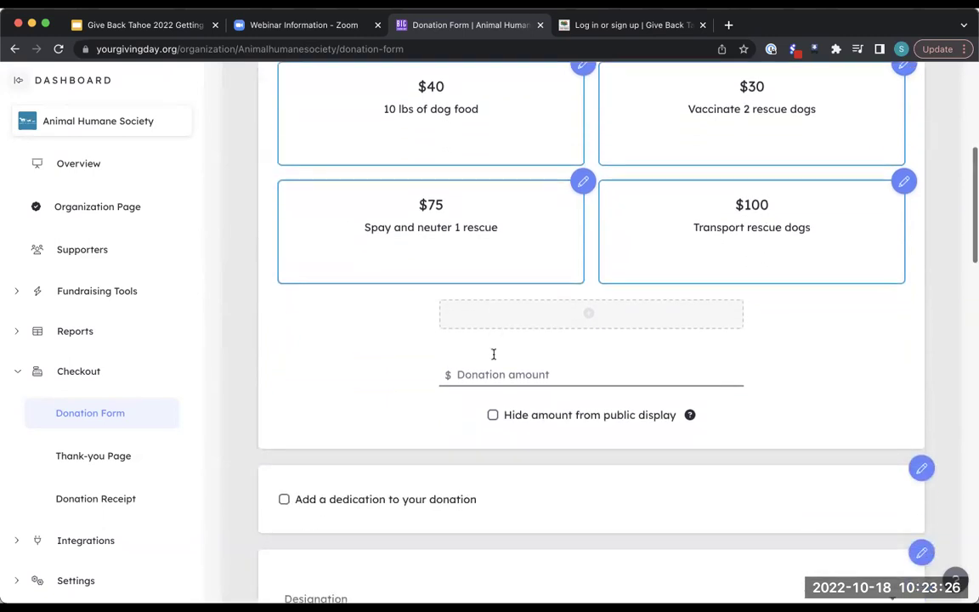
{"action": "left_click", "coordinate": [548, 340]}
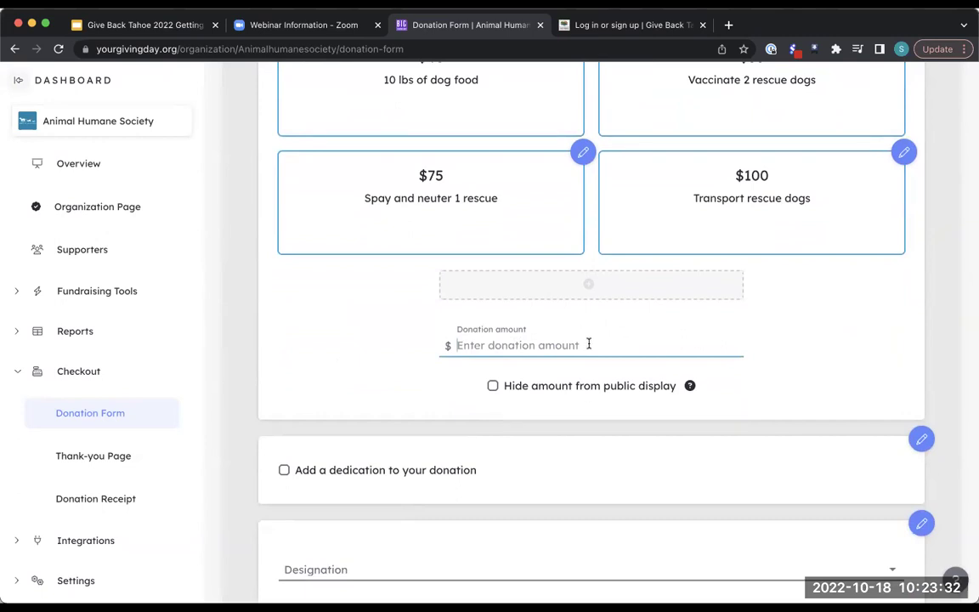
Step: Check the editing options of the donation dedication section and close them without removing the section
{"action": "scroll", "coordinate": [722, 378], "scroll_direction": "down", "scroll_amount": 2}
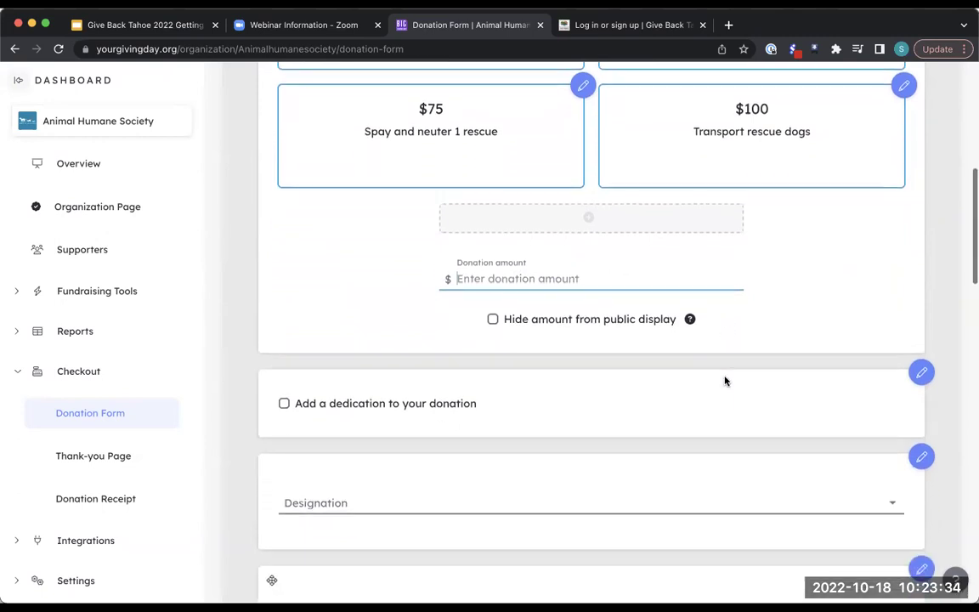
{"action": "scroll", "coordinate": [459, 367], "scroll_direction": "down", "scroll_amount": 2}
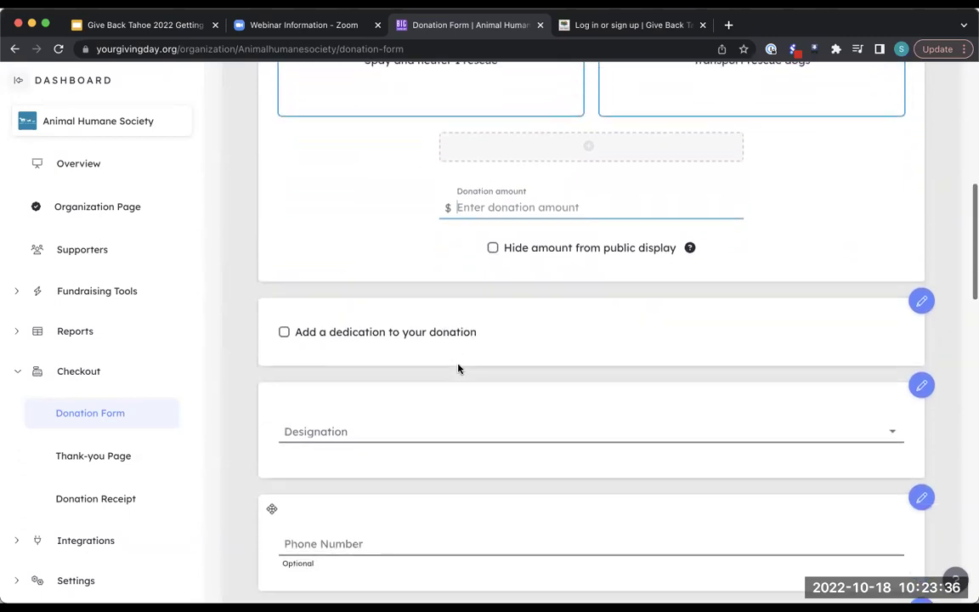
{"action": "left_click", "coordinate": [920, 301]}
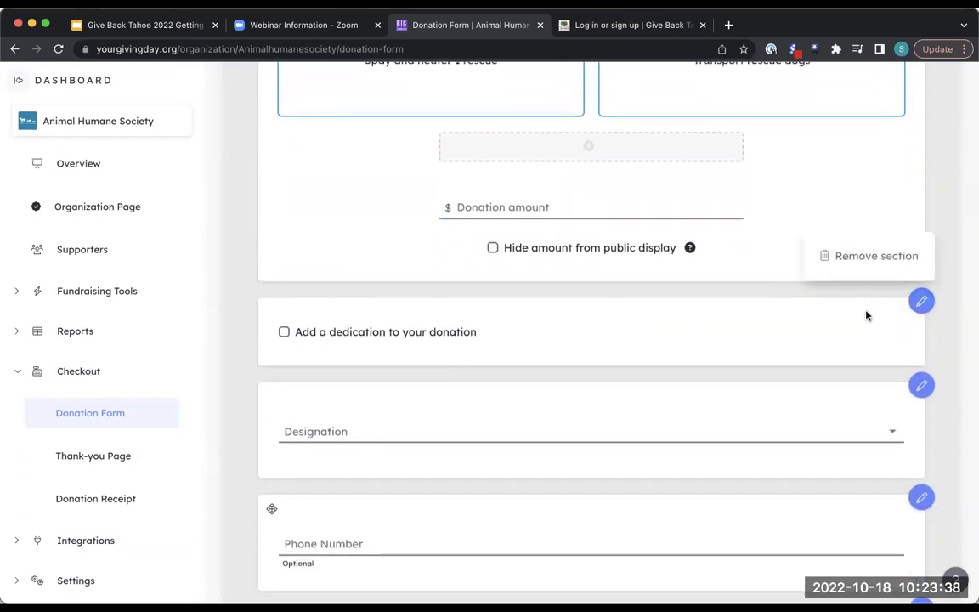
{"action": "left_click", "coordinate": [815, 340]}
Step: Look over the donation form's designation, phone number, donor recognition, first-time donor, volunteering and notes sections
{"action": "scroll", "coordinate": [816, 339], "scroll_direction": "down", "scroll_amount": 6}
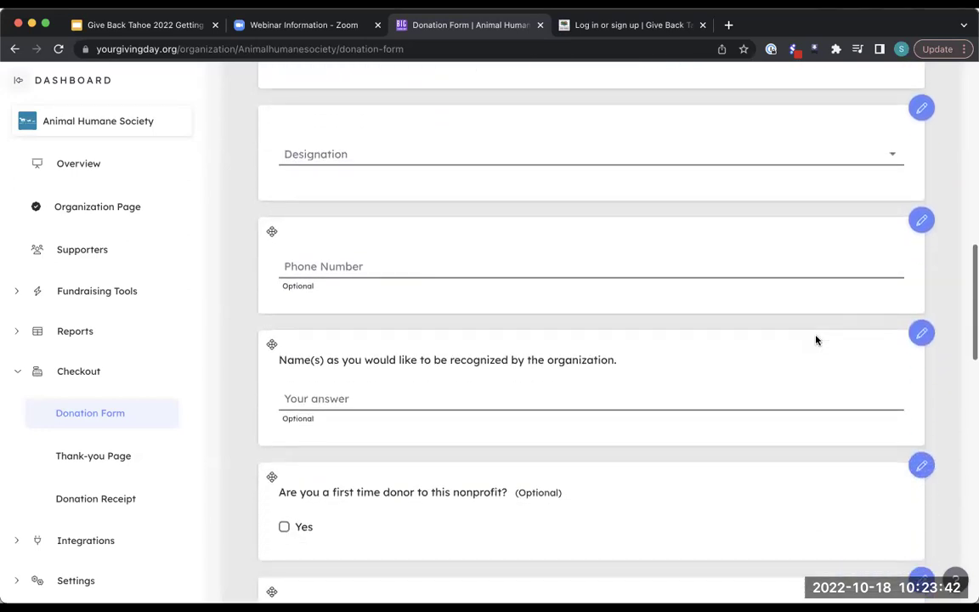
{"action": "scroll", "coordinate": [816, 339], "scroll_direction": "down", "scroll_amount": 1}
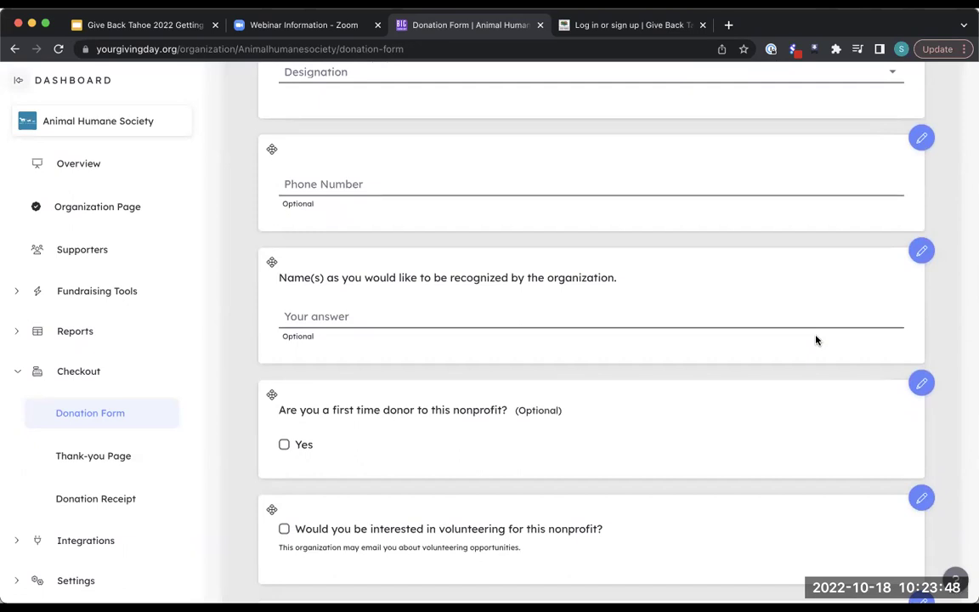
{"action": "scroll", "coordinate": [803, 336], "scroll_direction": "down", "scroll_amount": 1}
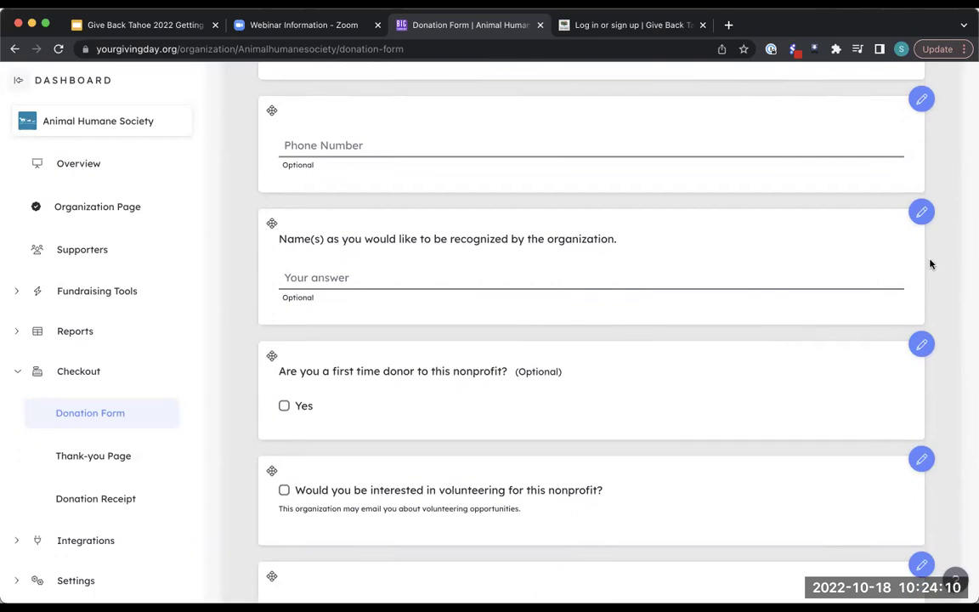
{"action": "scroll", "coordinate": [722, 267], "scroll_direction": "down", "scroll_amount": 4}
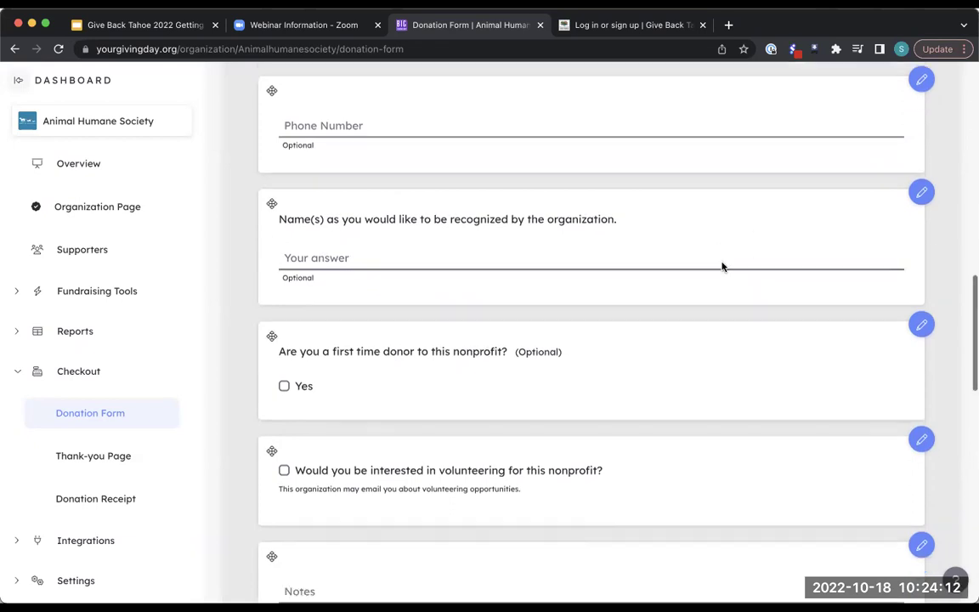
{"action": "scroll", "coordinate": [722, 267], "scroll_direction": "up", "scroll_amount": 1}
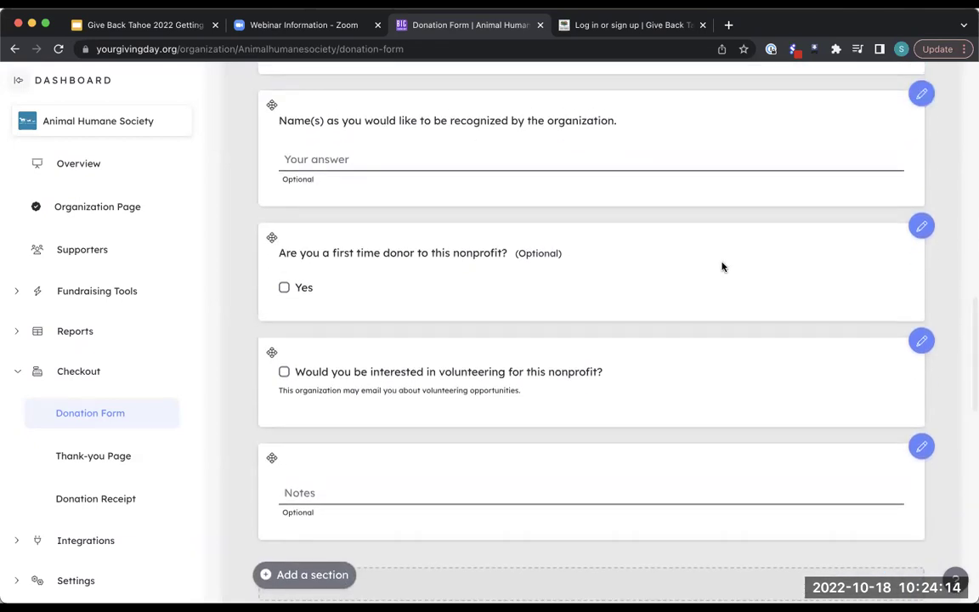
{"action": "scroll", "coordinate": [619, 349], "scroll_direction": "down", "scroll_amount": 1}
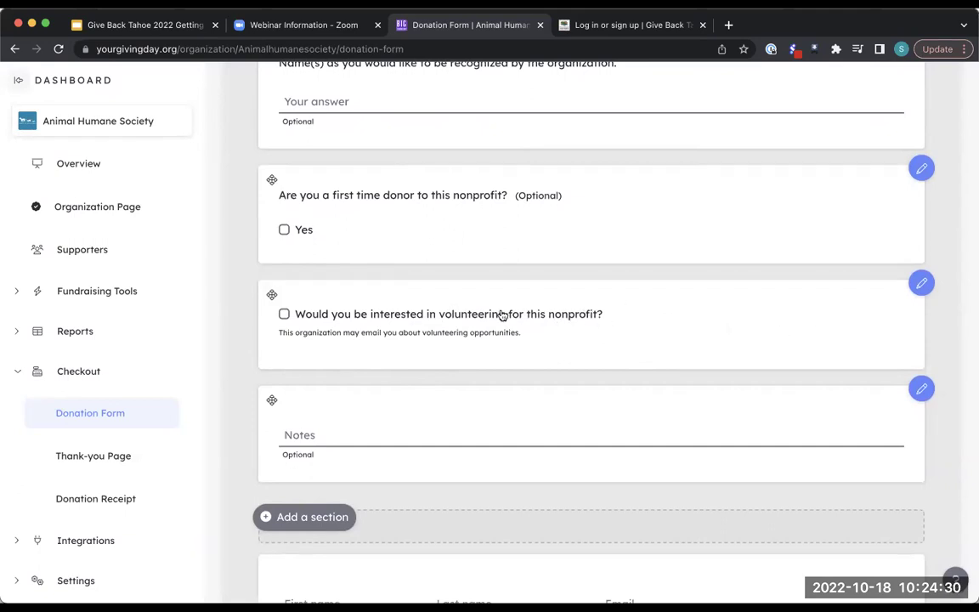
Step: Check the volunteering question's editing options without changing them, and tick the question to show its service-hour pledge choices
{"action": "left_click", "coordinate": [922, 283]}
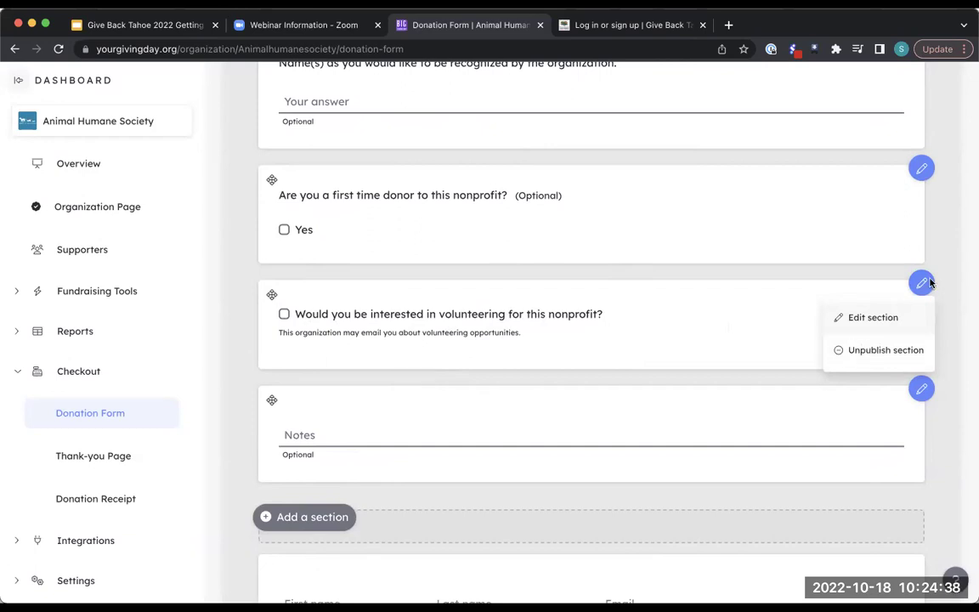
{"action": "left_click", "coordinate": [586, 335]}
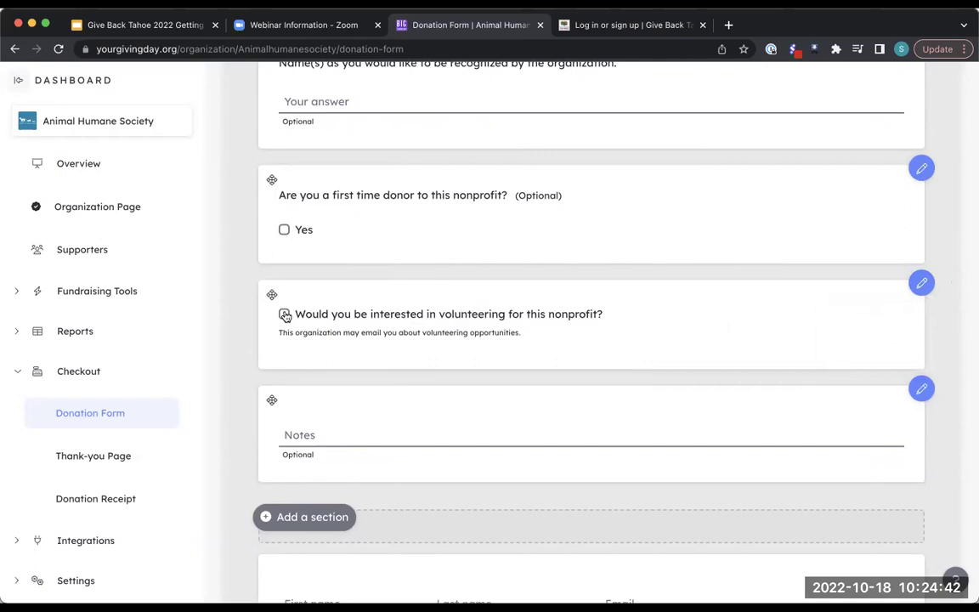
{"action": "left_click", "coordinate": [285, 314]}
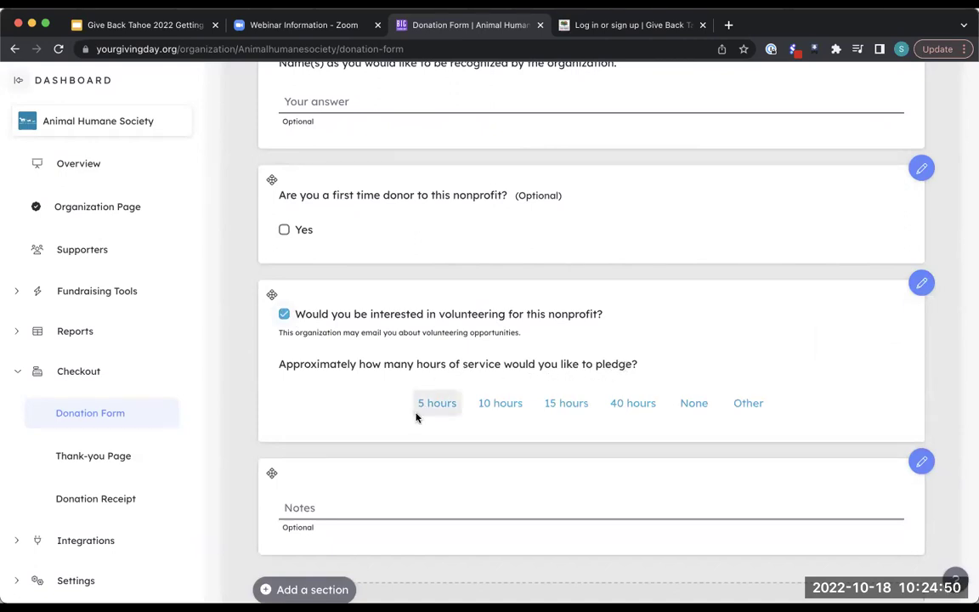
{"action": "left_click", "coordinate": [611, 411]}
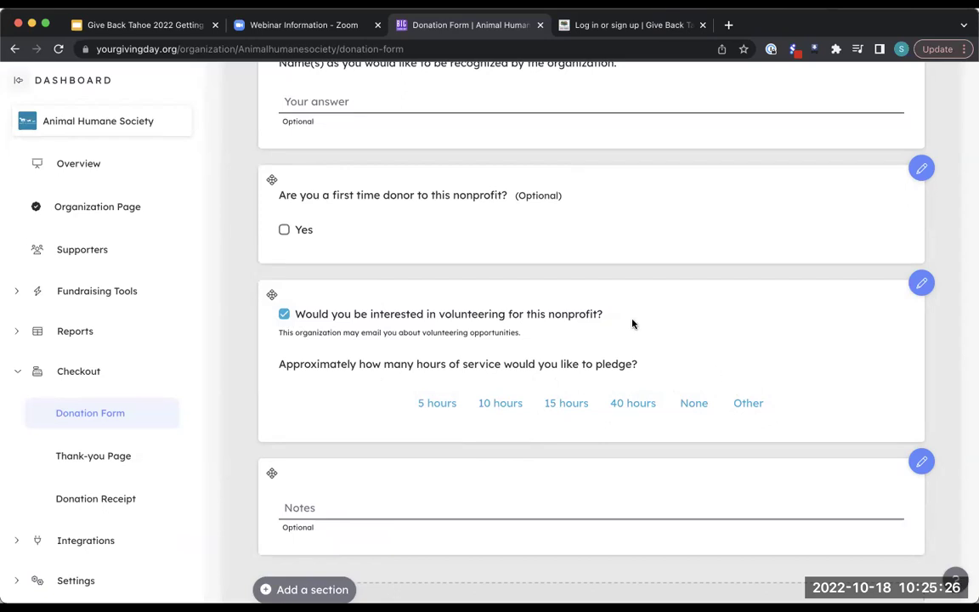
Step: Review the rest of the donation form, including the donor details, payment, total and cover-fees sections, and return to its beginning
{"action": "scroll", "coordinate": [632, 322], "scroll_direction": "down", "scroll_amount": 3}
{"action": "scroll", "coordinate": [631, 323], "scroll_direction": "down", "scroll_amount": 8}
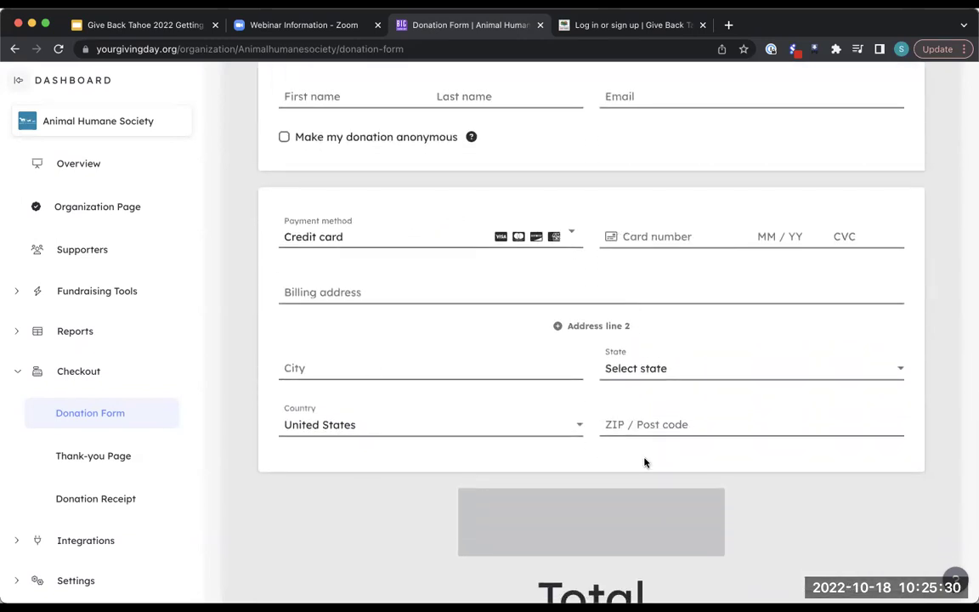
{"action": "scroll", "coordinate": [841, 407], "scroll_direction": "down", "scroll_amount": 1}
{"action": "scroll", "coordinate": [842, 407], "scroll_direction": "down", "scroll_amount": 6}
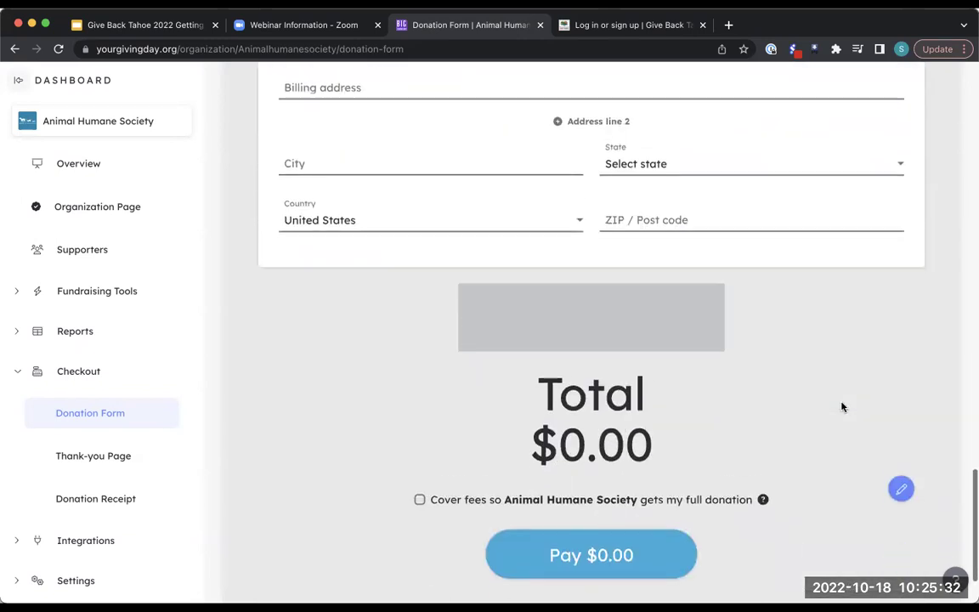
{"action": "scroll", "coordinate": [841, 407], "scroll_direction": "up", "scroll_amount": 17}
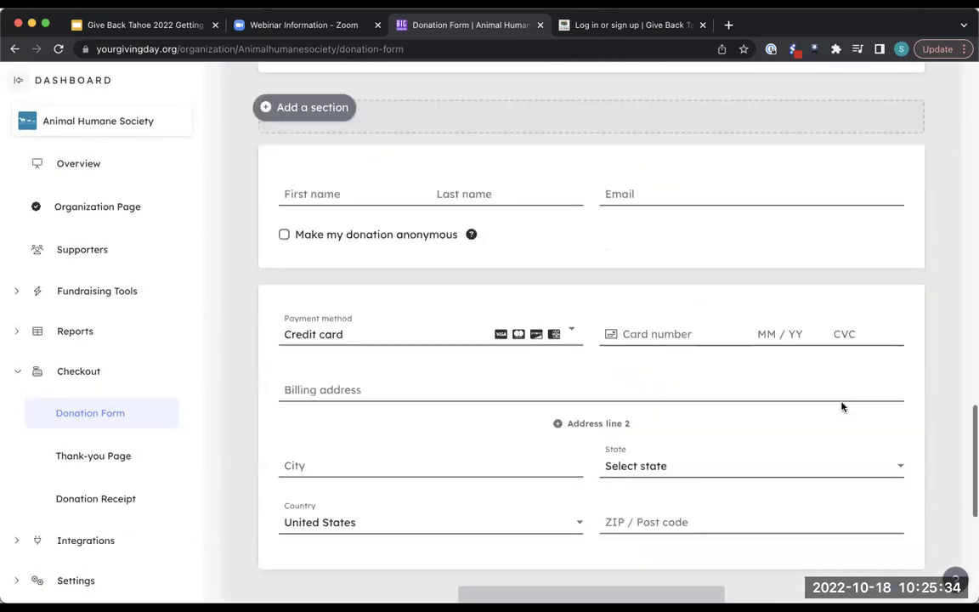
{"action": "scroll", "coordinate": [841, 407], "scroll_direction": "up", "scroll_amount": 1}
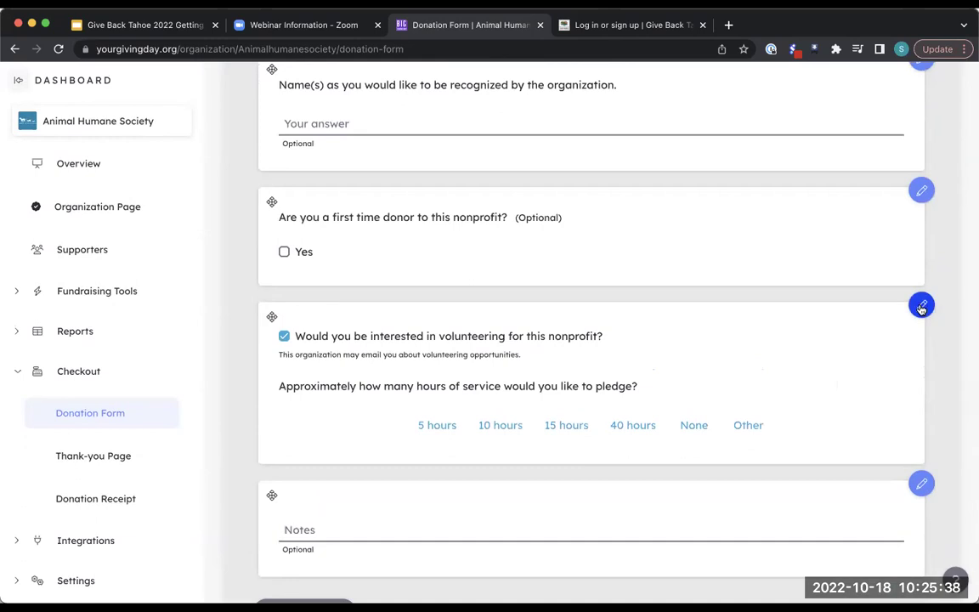
{"action": "scroll", "coordinate": [897, 312], "scroll_direction": "up", "scroll_amount": 11}
{"action": "scroll", "coordinate": [898, 313], "scroll_direction": "up", "scroll_amount": 6}
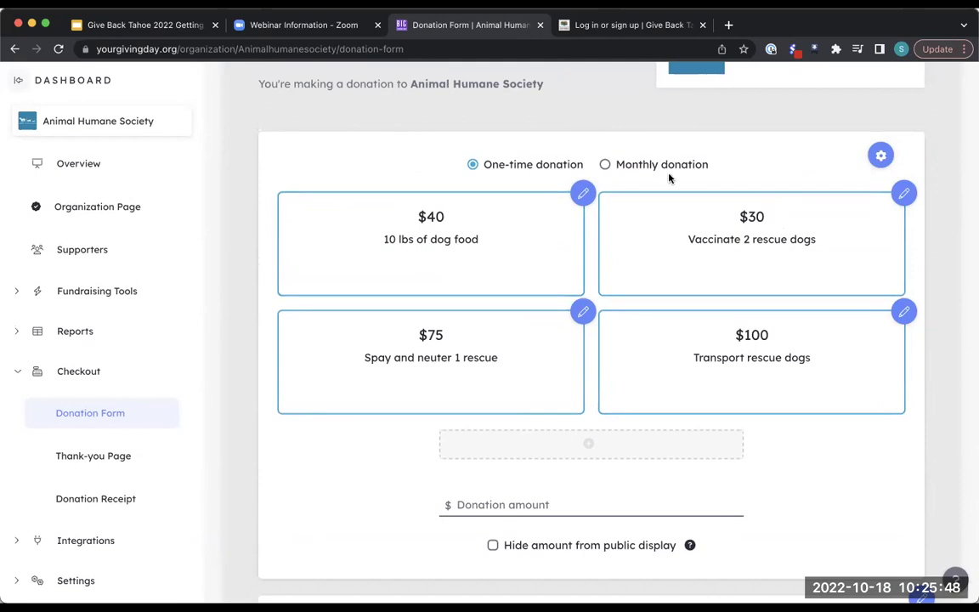
{"action": "scroll", "coordinate": [669, 176], "scroll_direction": "up", "scroll_amount": 3}
{"action": "scroll", "coordinate": [822, 208], "scroll_direction": "up", "scroll_amount": 4}
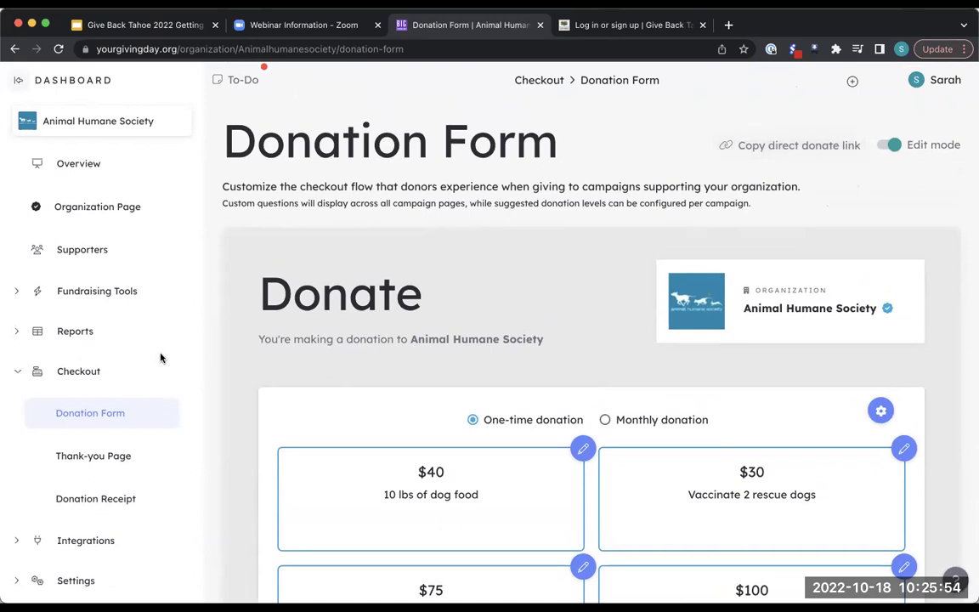
Step: Open the Thank-you Page settings and examine the organization's message, its formatting tools and the embedded video
{"action": "left_click", "coordinate": [109, 456]}
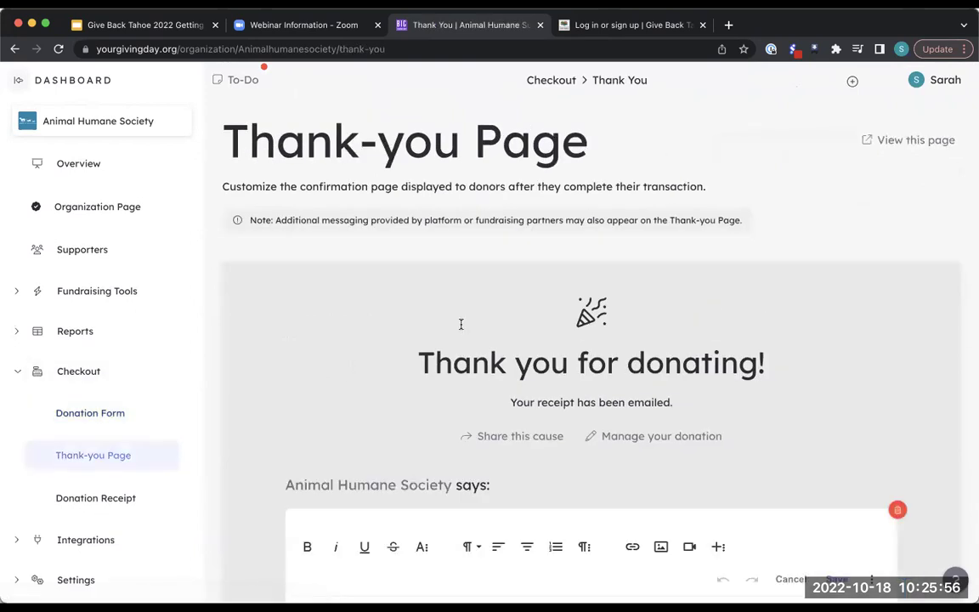
{"action": "scroll", "coordinate": [459, 323], "scroll_direction": "down", "scroll_amount": 3}
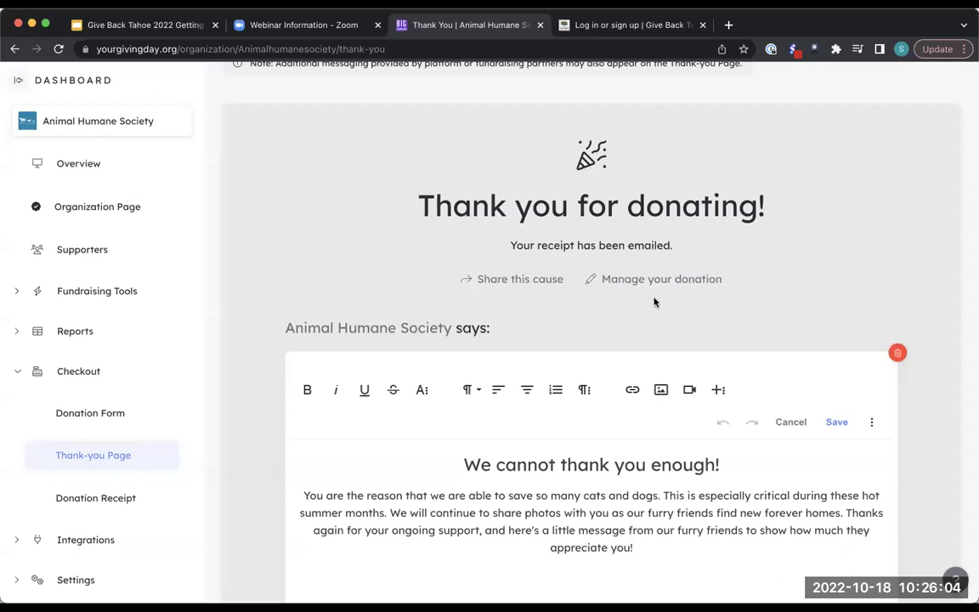
{"action": "scroll", "coordinate": [765, 262], "scroll_direction": "down", "scroll_amount": 5}
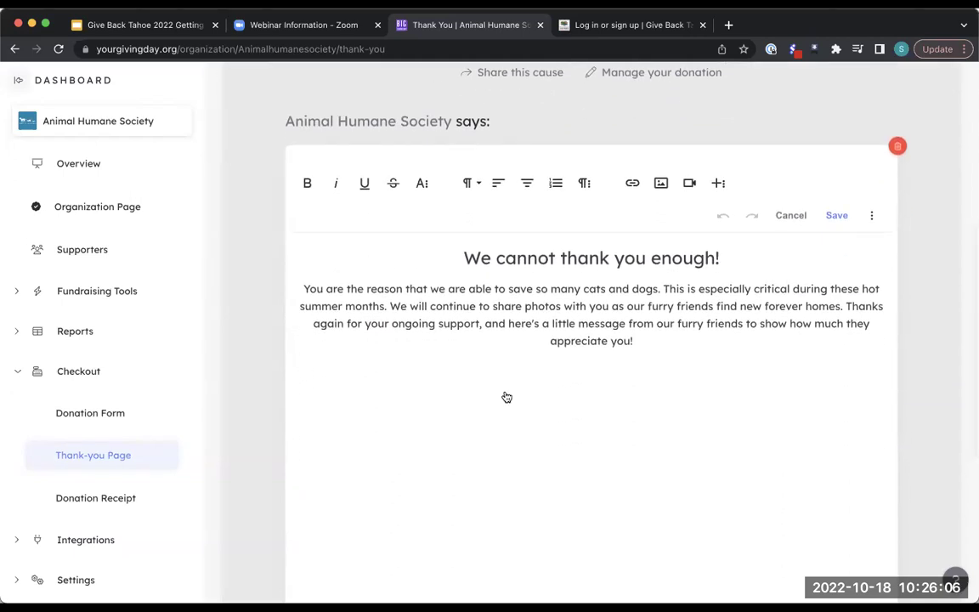
{"action": "left_click", "coordinate": [662, 183]}
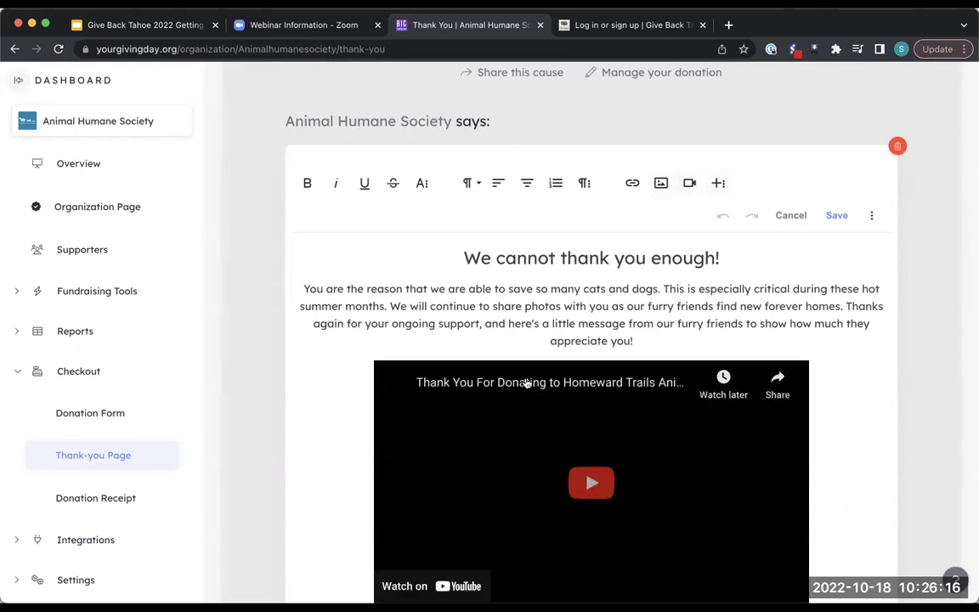
{"action": "scroll", "coordinate": [846, 376], "scroll_direction": "down", "scroll_amount": 1}
{"action": "scroll", "coordinate": [847, 376], "scroll_direction": "down", "scroll_amount": 1}
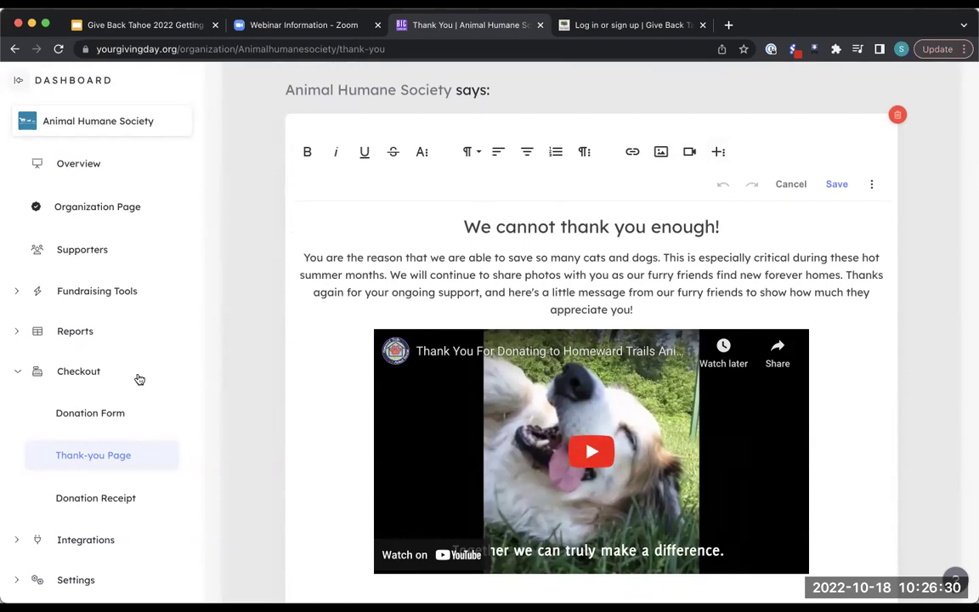
Step: Open the Donation Receipt settings from Checkout and examine the custom message and the receipt preview
{"action": "left_click", "coordinate": [77, 371]}
{"action": "left_click", "coordinate": [646, 320]}
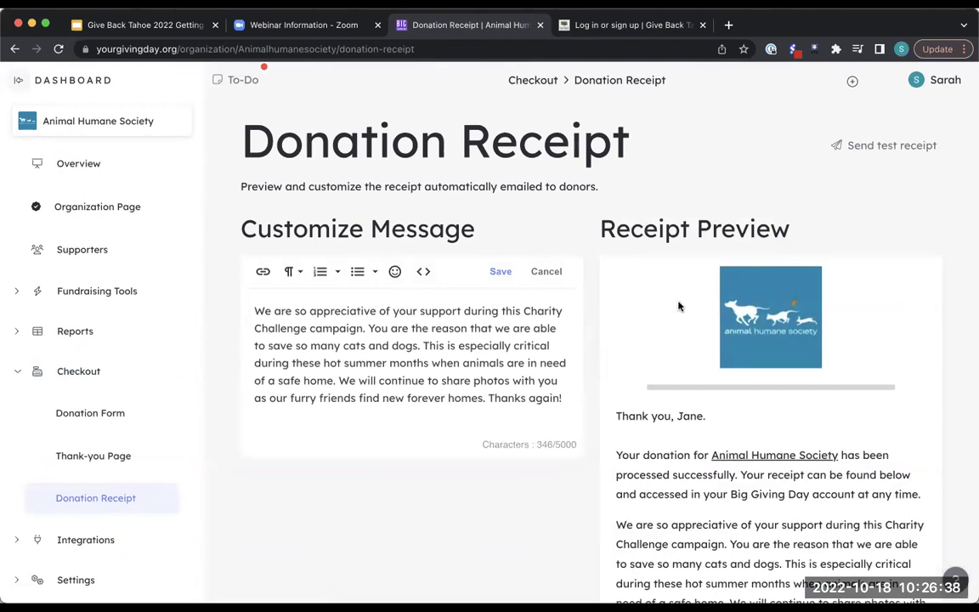
{"action": "scroll", "coordinate": [747, 247], "scroll_direction": "down", "scroll_amount": 2}
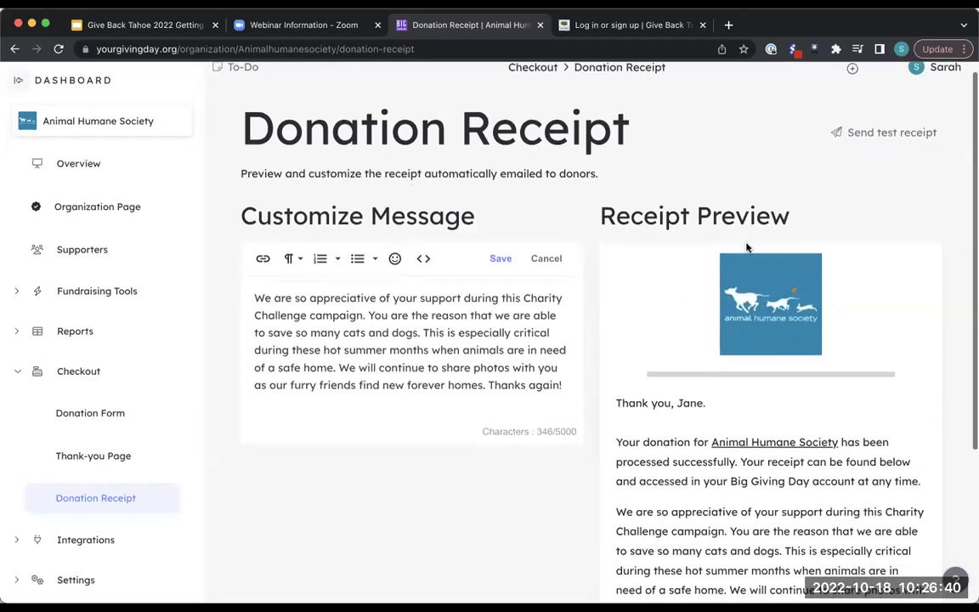
{"action": "scroll", "coordinate": [747, 247], "scroll_direction": "down", "scroll_amount": 1}
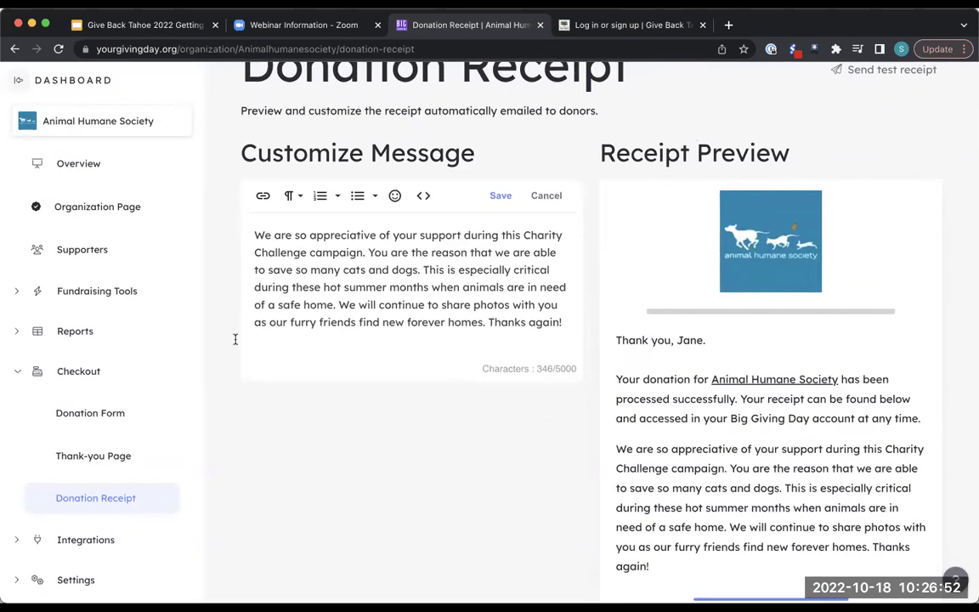
Step: Return to the Checkout overview, and open the All Donations report from Reports
{"action": "left_click", "coordinate": [79, 375]}
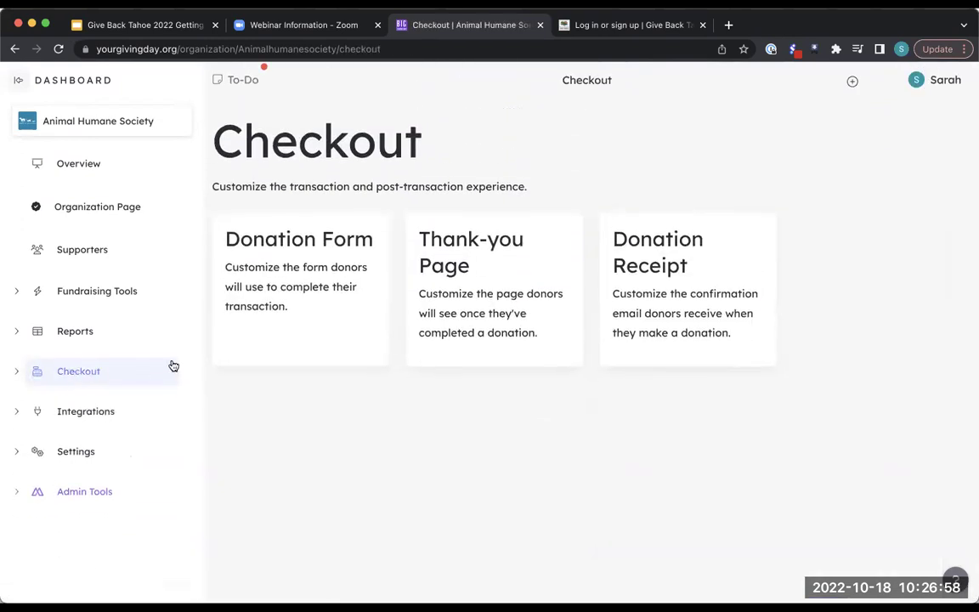
{"action": "left_click", "coordinate": [80, 333]}
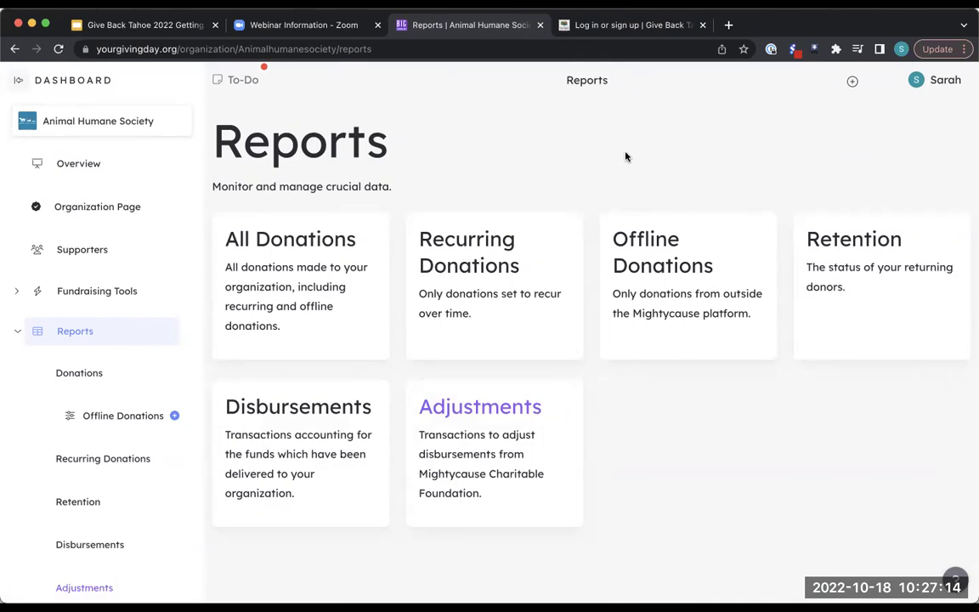
{"action": "left_click", "coordinate": [319, 260]}
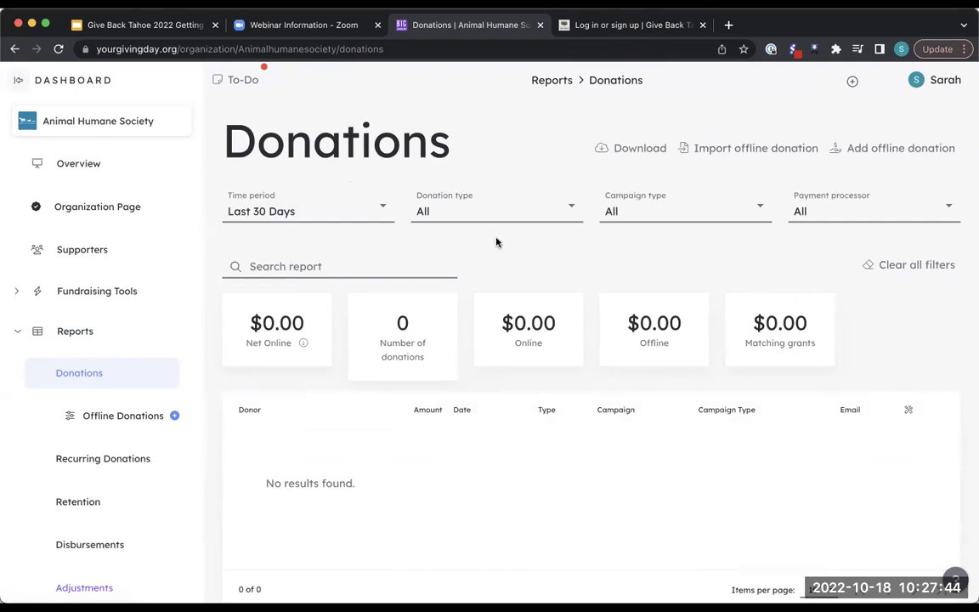
Step: Set the donations report's time period to This Year-to-Date, and switch it to Custom Date Range
{"action": "left_click", "coordinate": [383, 207]}
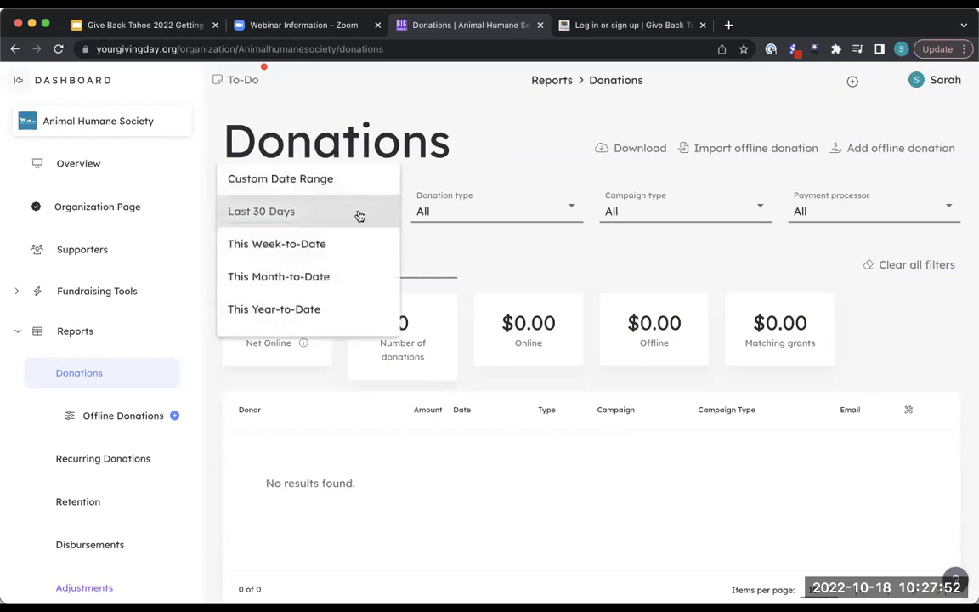
{"action": "left_click", "coordinate": [298, 311]}
{"action": "left_click", "coordinate": [365, 208]}
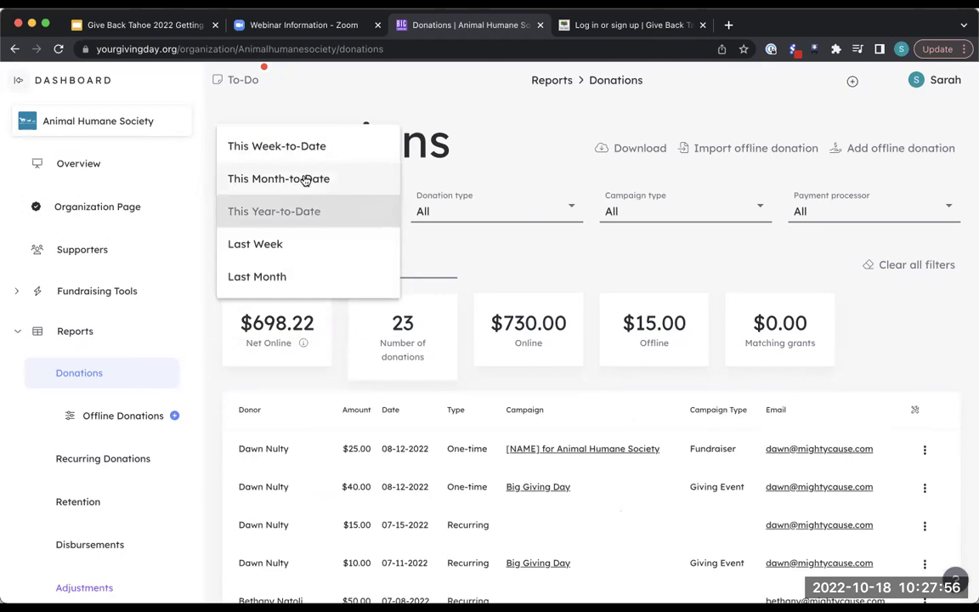
{"action": "scroll", "coordinate": [304, 169], "scroll_direction": "up", "scroll_amount": 1}
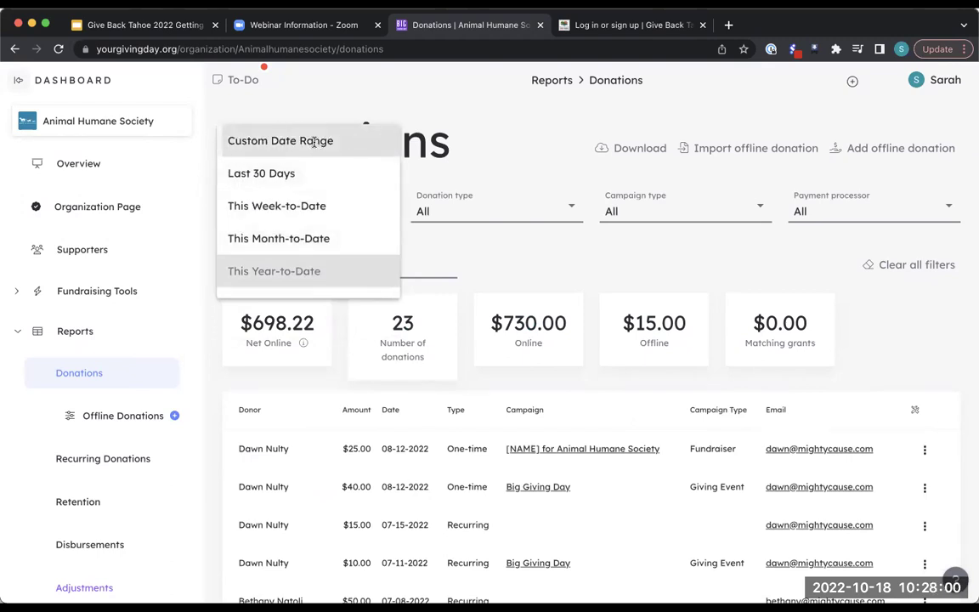
{"action": "left_click", "coordinate": [316, 146]}
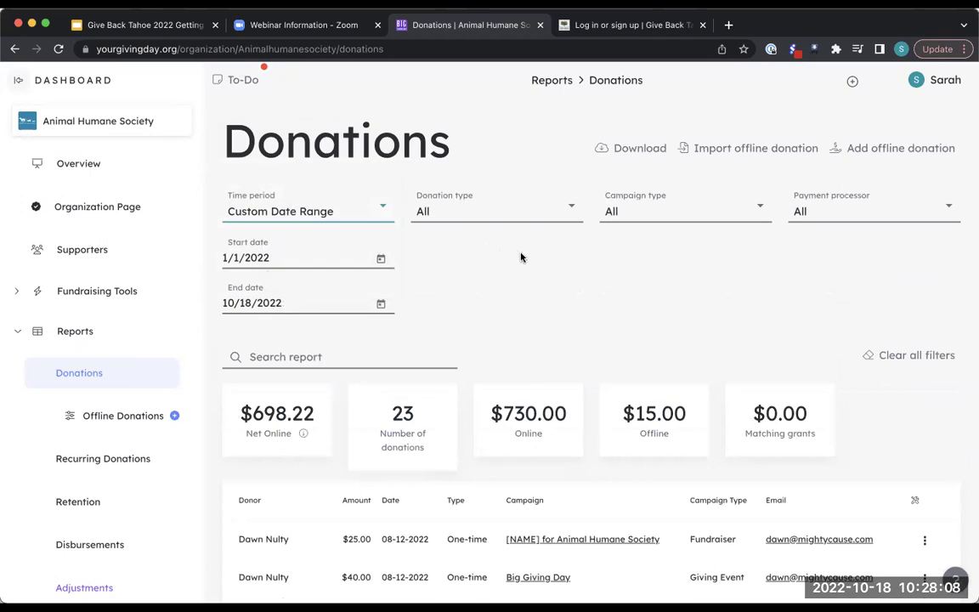
Step: Filter the donations report with View by Giving Event as campaign type, and check the campaign name choices, leaving All selected
{"action": "left_click", "coordinate": [660, 212]}
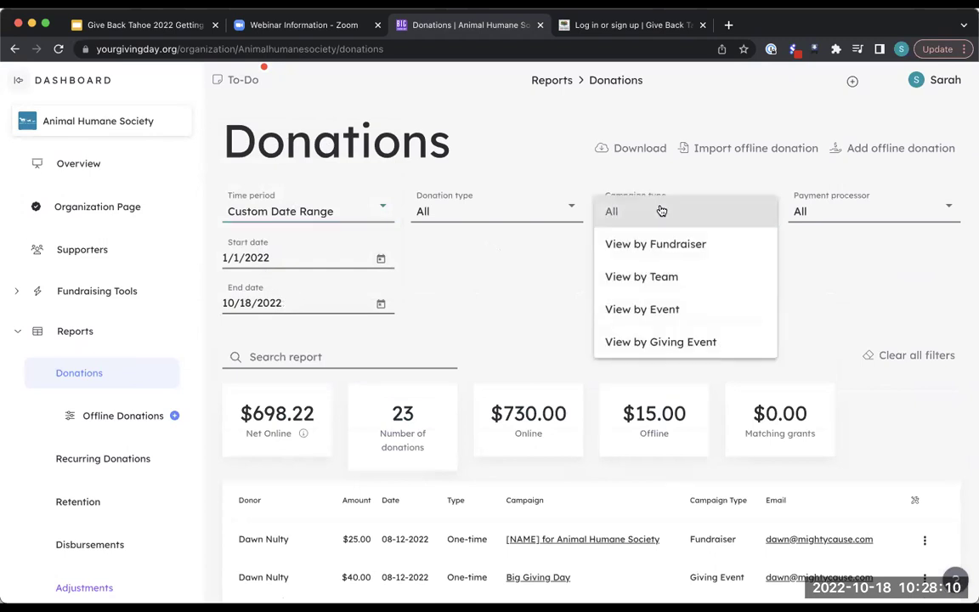
{"action": "left_click", "coordinate": [648, 342]}
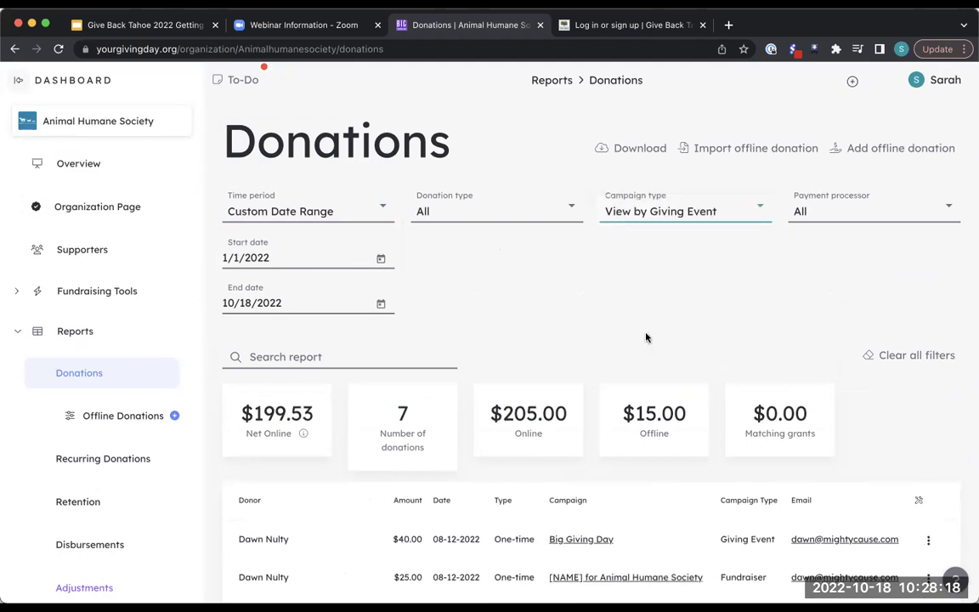
{"action": "left_click", "coordinate": [645, 270]}
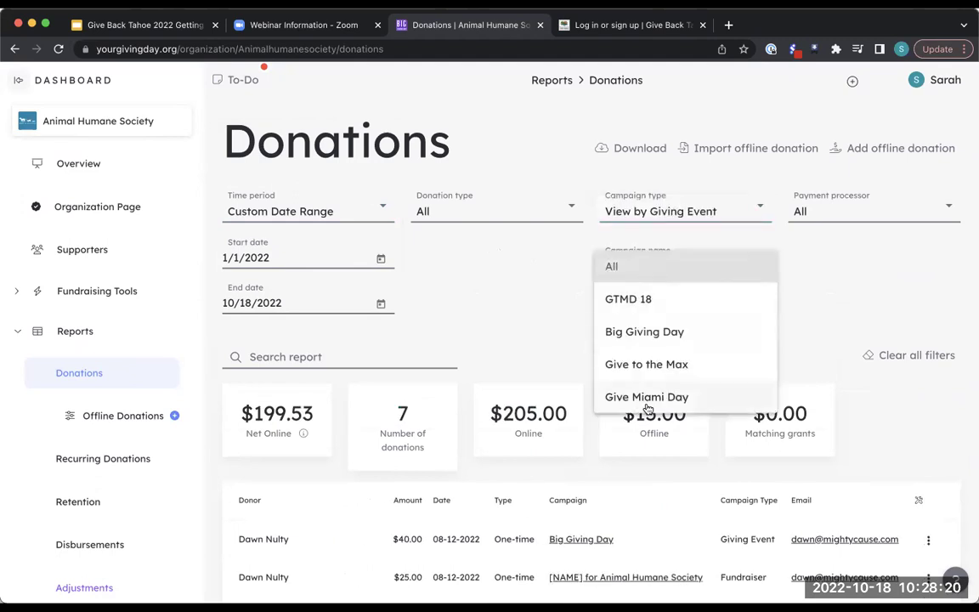
{"action": "left_click", "coordinate": [525, 267]}
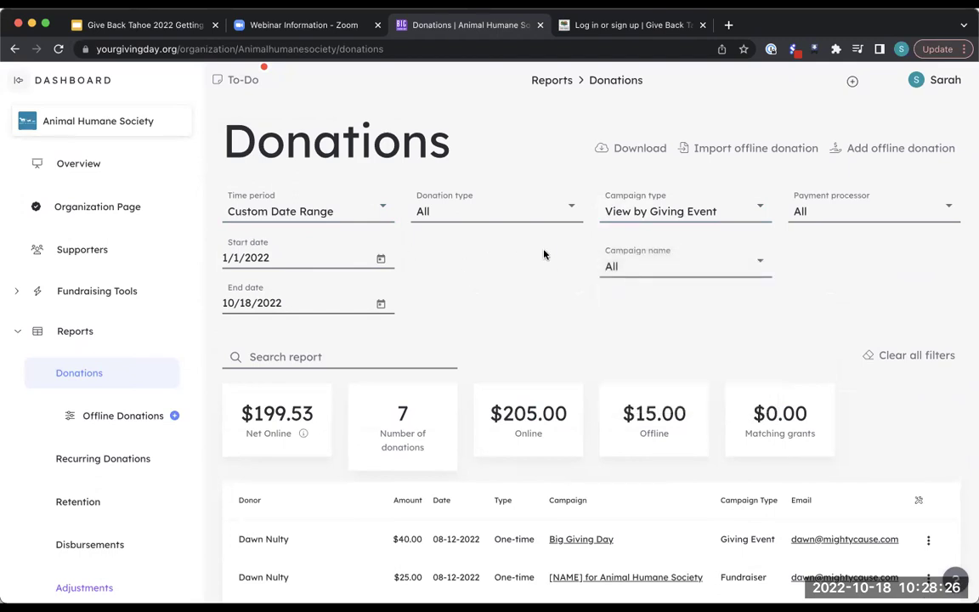
Step: Open the Disbursements report from the Reports overview, and return to the overview
{"action": "left_click", "coordinate": [81, 336]}
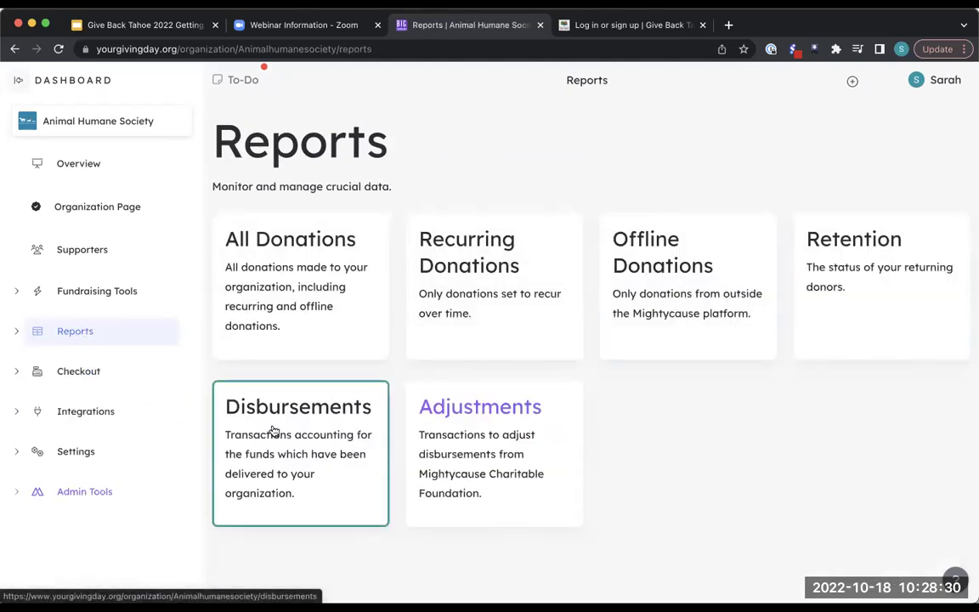
{"action": "left_click", "coordinate": [273, 431]}
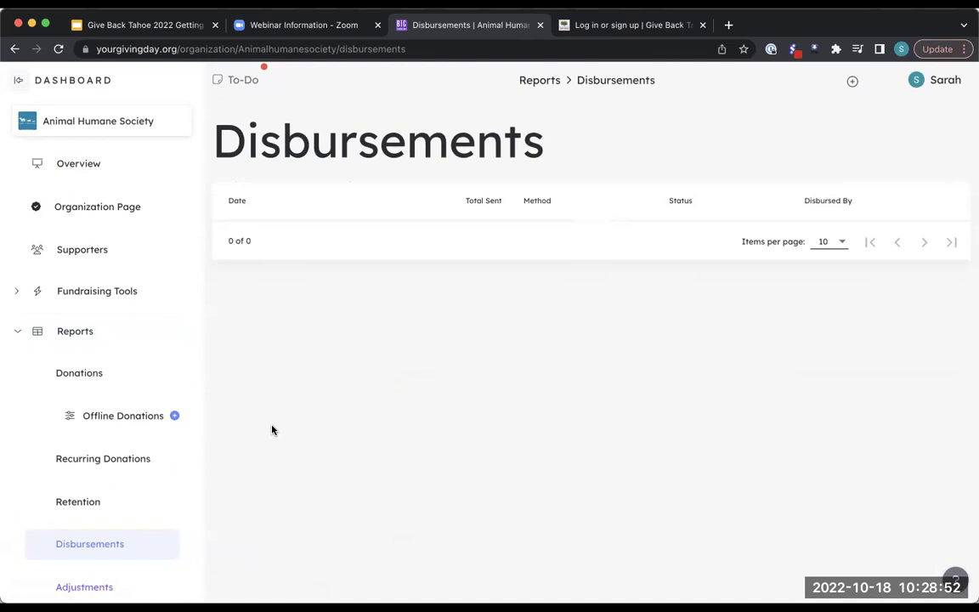
{"action": "left_click", "coordinate": [63, 338]}
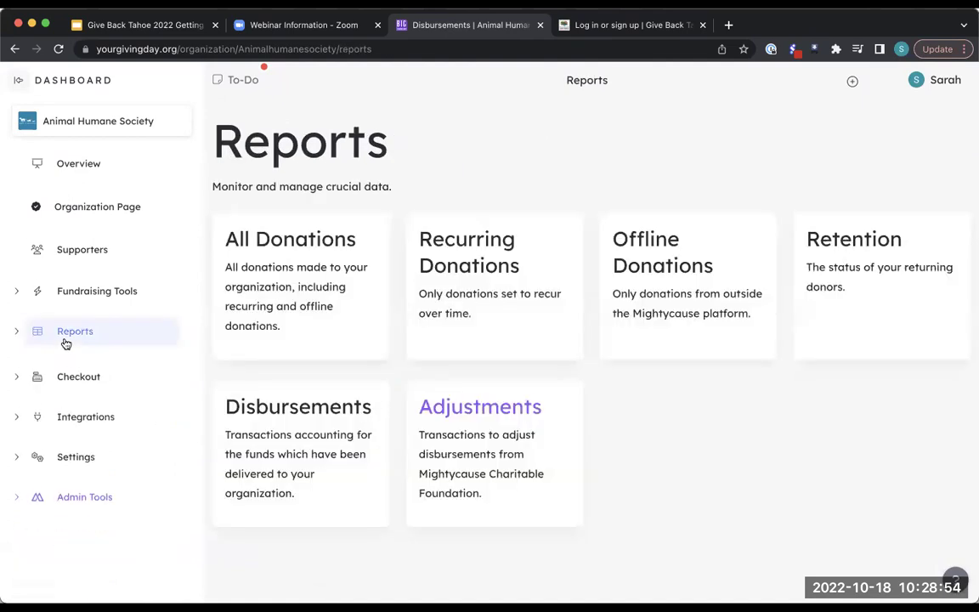
Step: Open the Retention report, filter it by Not Retained status, and check the time period choices, leaving Big Giving Day (2019) selected
{"action": "left_click", "coordinate": [869, 273]}
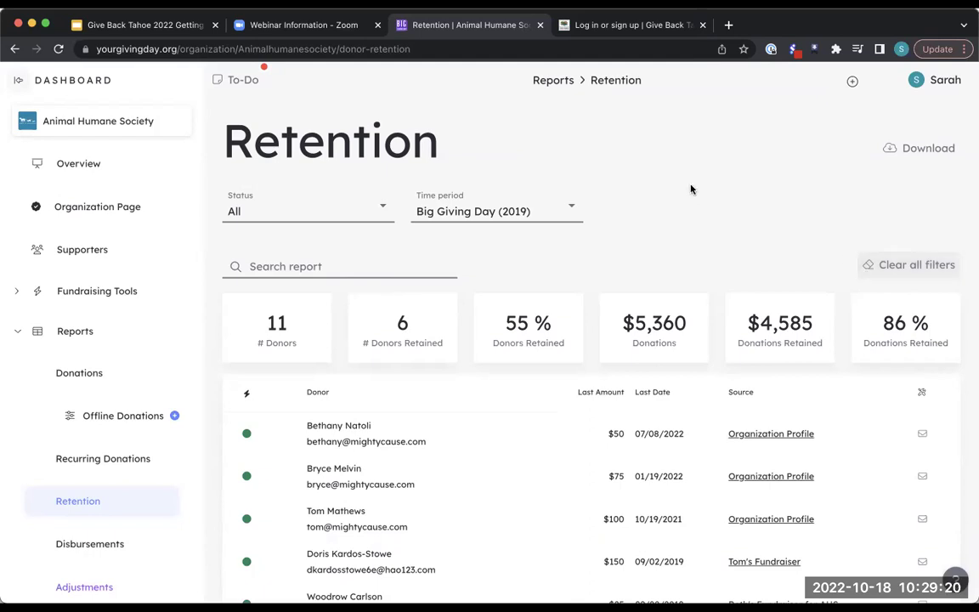
{"action": "left_click", "coordinate": [333, 217]}
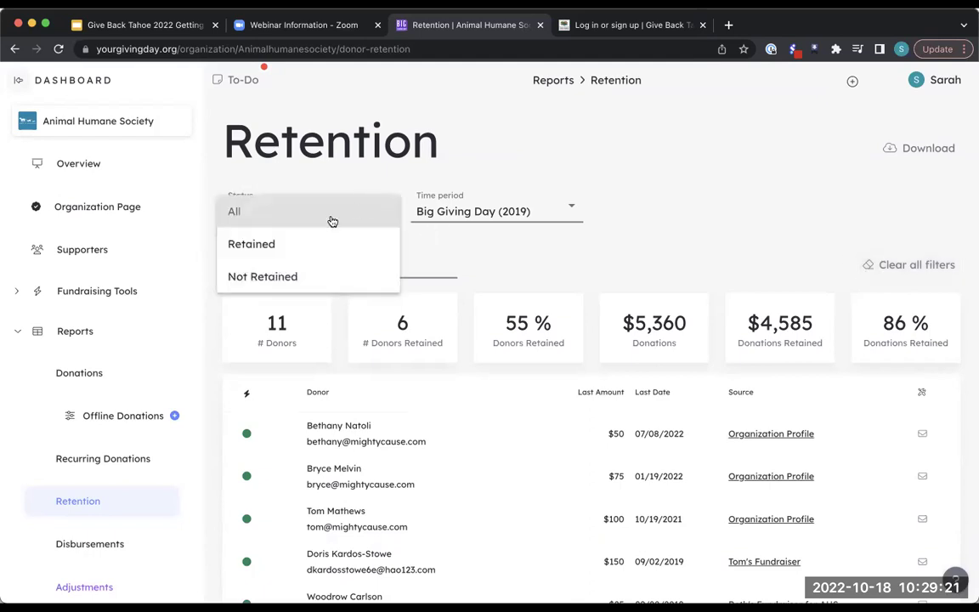
{"action": "left_click", "coordinate": [284, 277]}
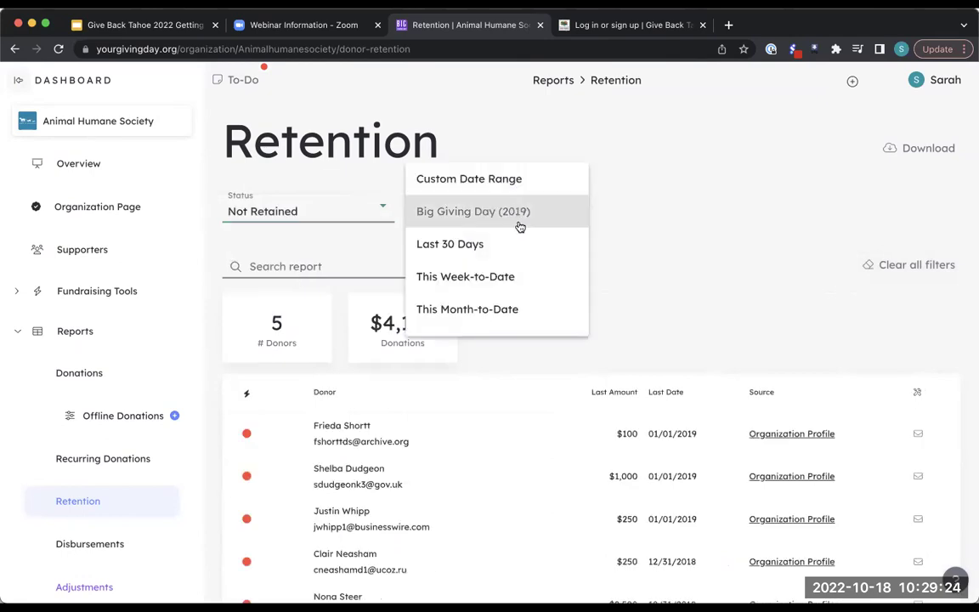
{"action": "left_click", "coordinate": [660, 226]}
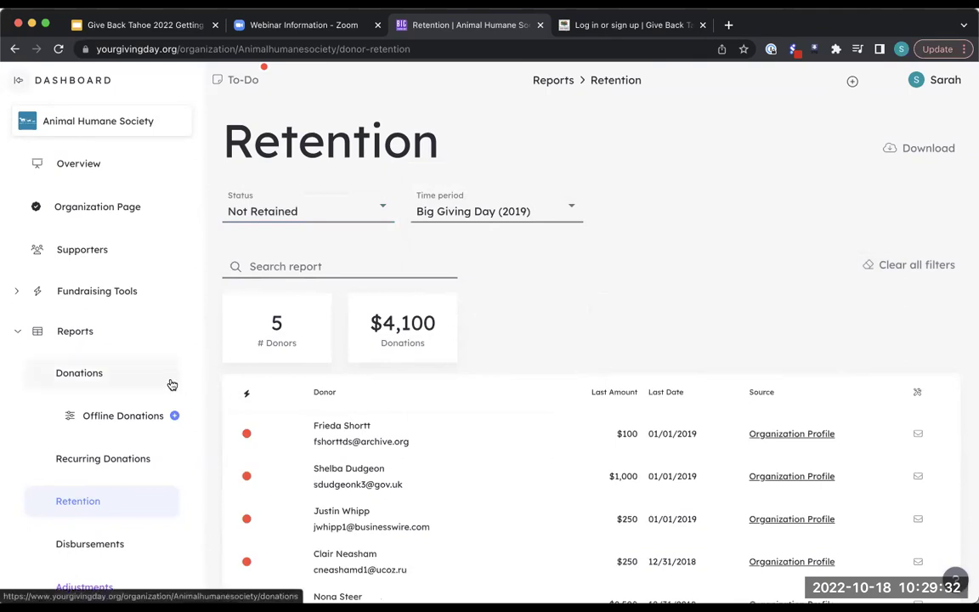
Step: Open the Offline Donations report, view the Add An Offline Donation form without submitting it, and return to the Reports overview
{"action": "left_click", "coordinate": [80, 333]}
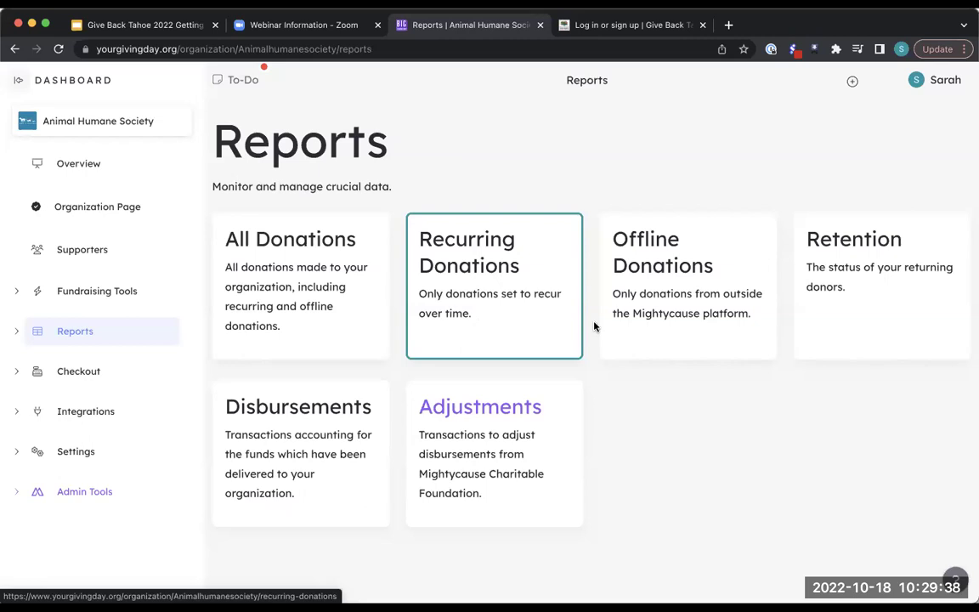
{"action": "left_click", "coordinate": [664, 297]}
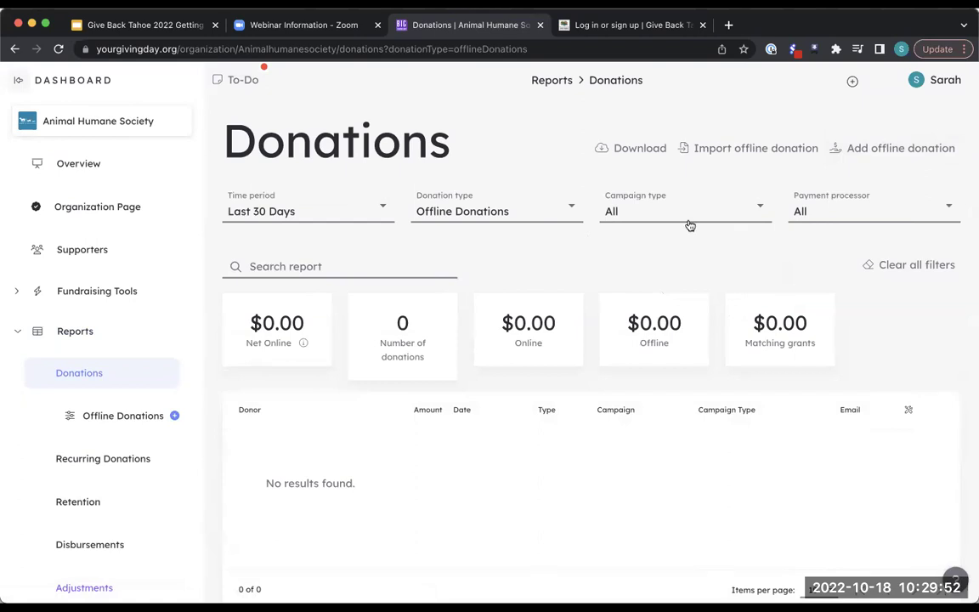
{"action": "left_click", "coordinate": [852, 158]}
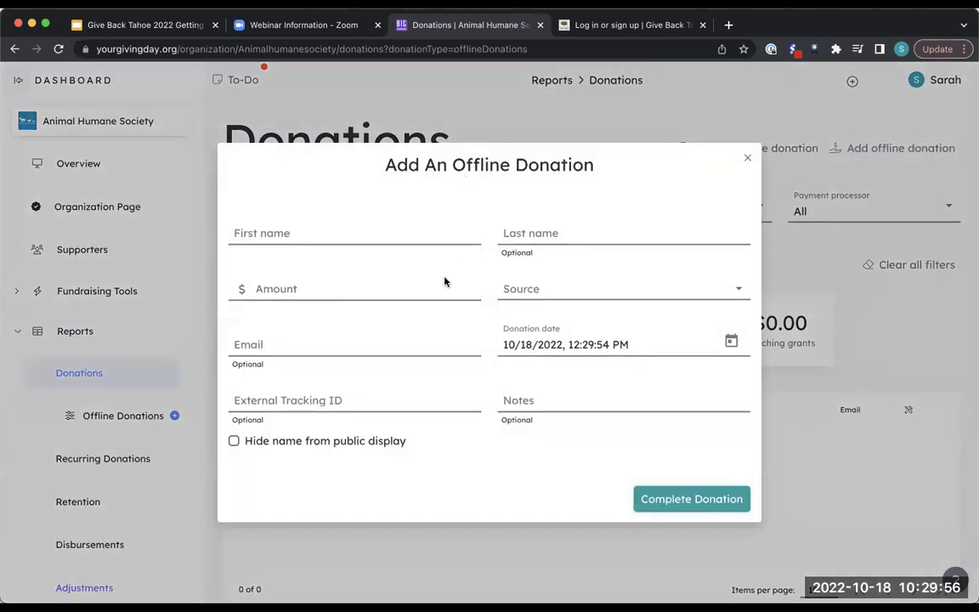
{"action": "left_click", "coordinate": [748, 161]}
{"action": "left_click", "coordinate": [63, 330]}
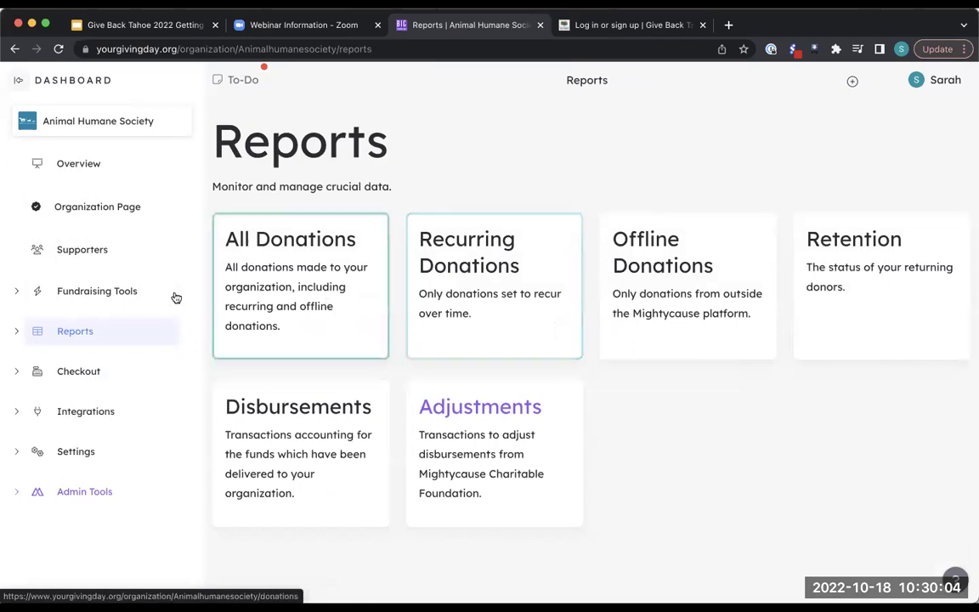
Step: Open Matching Grants from Fundraising Tools, and examine the live, upcoming and past matches in the Match Manager
{"action": "left_click", "coordinate": [89, 293]}
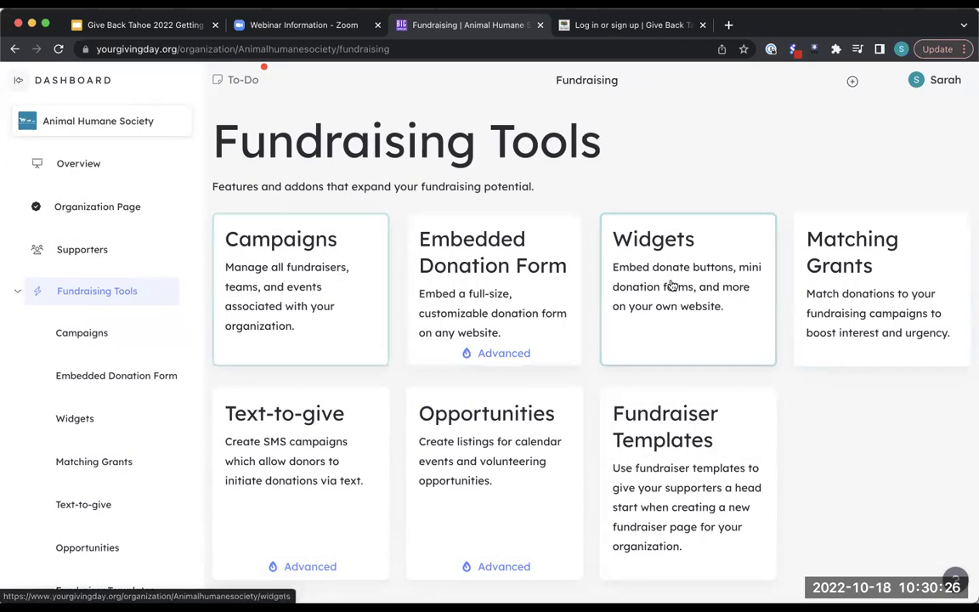
{"action": "left_click", "coordinate": [850, 288]}
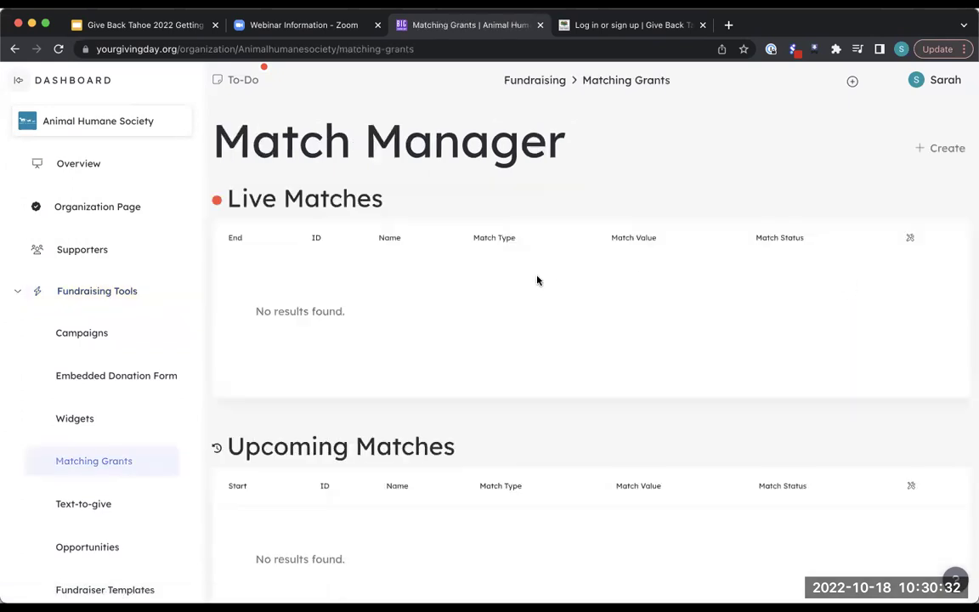
{"action": "scroll", "coordinate": [537, 280], "scroll_direction": "down", "scroll_amount": 1}
{"action": "scroll", "coordinate": [537, 280], "scroll_direction": "down", "scroll_amount": 5}
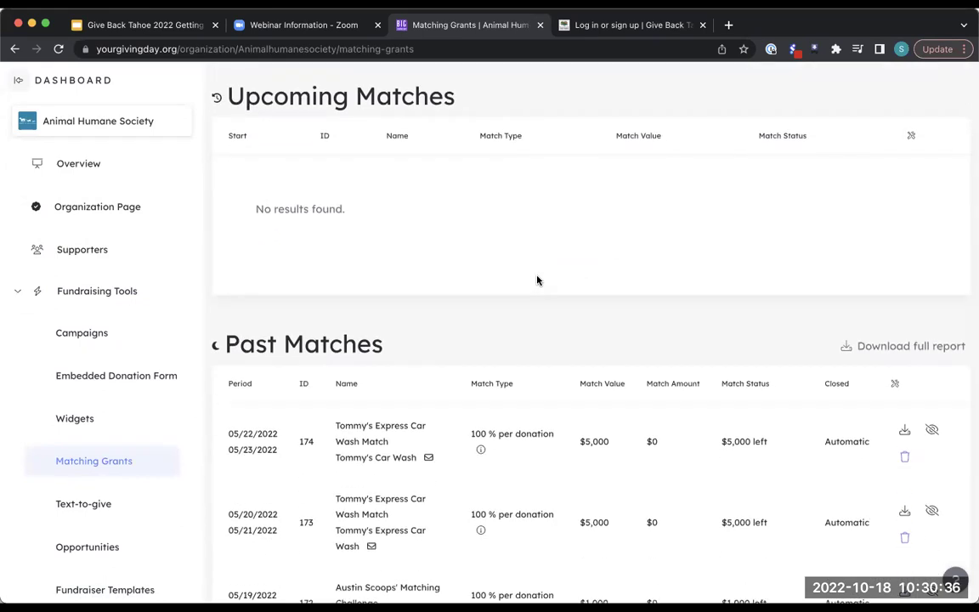
{"action": "scroll", "coordinate": [495, 280], "scroll_direction": "up", "scroll_amount": 4}
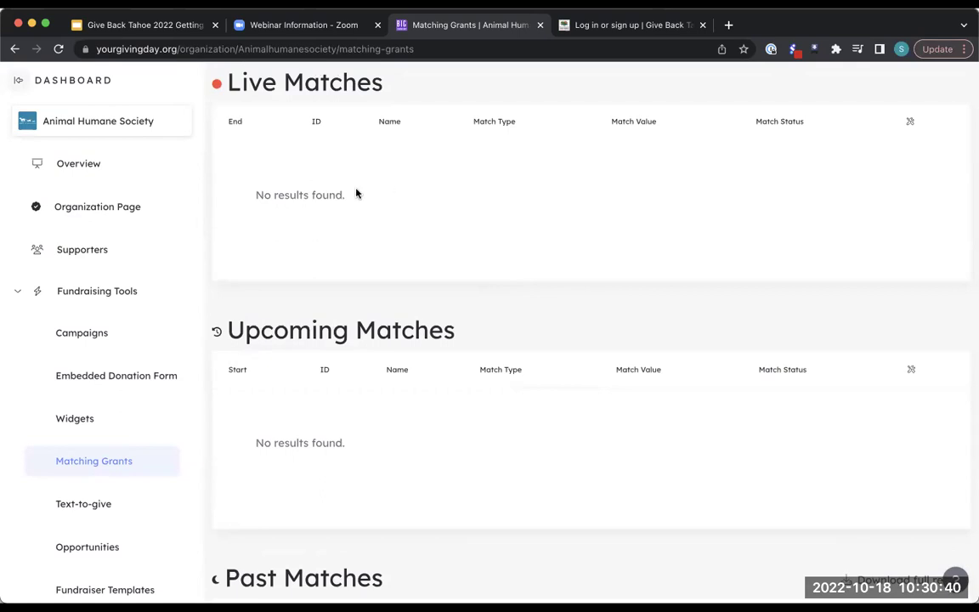
{"action": "scroll", "coordinate": [386, 425], "scroll_direction": "down", "scroll_amount": 4}
{"action": "scroll", "coordinate": [386, 425], "scroll_direction": "down", "scroll_amount": 4}
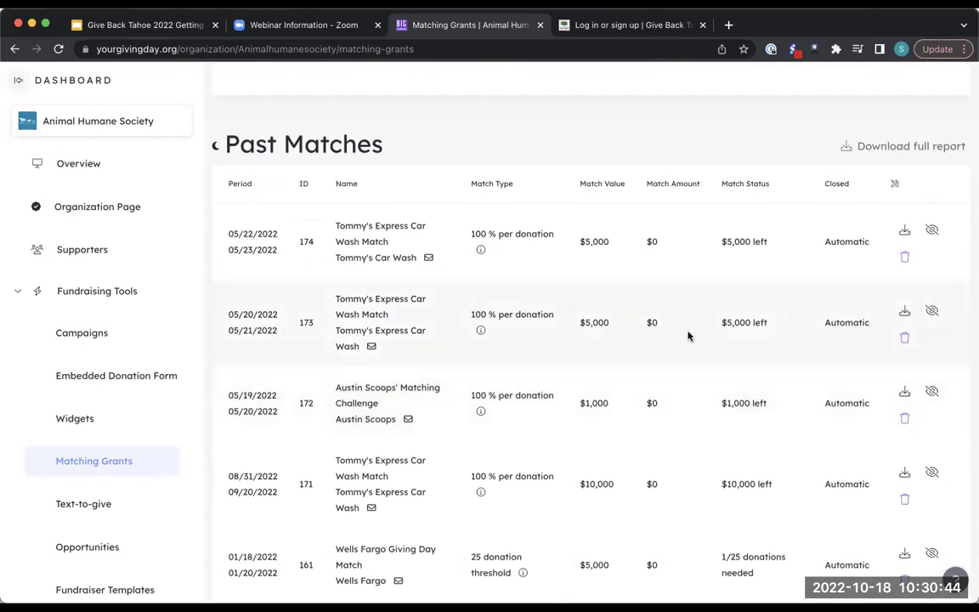
{"action": "scroll", "coordinate": [688, 334], "scroll_direction": "down", "scroll_amount": 2}
{"action": "scroll", "coordinate": [688, 334], "scroll_direction": "up", "scroll_amount": 4}
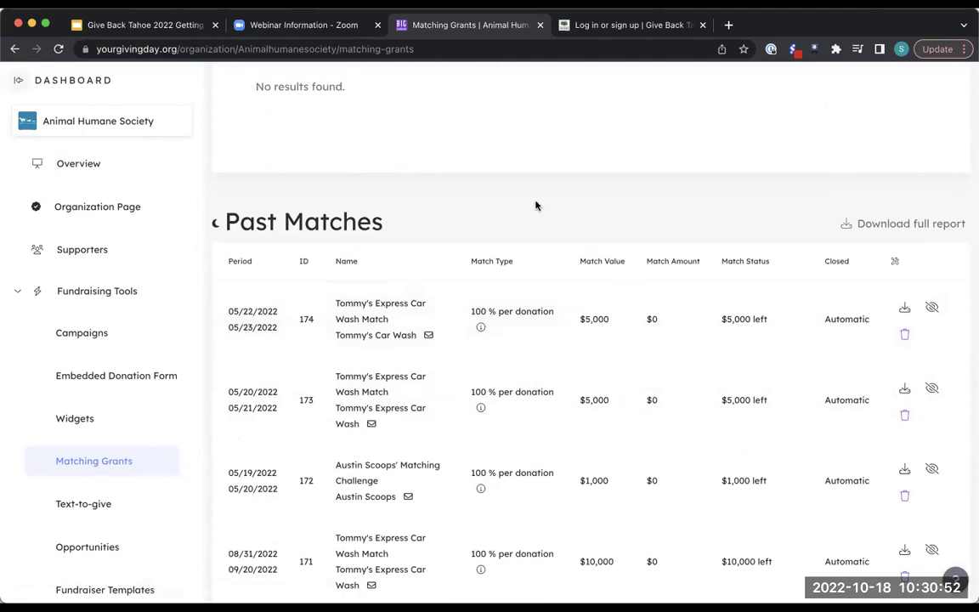
{"action": "scroll", "coordinate": [535, 205], "scroll_direction": "up", "scroll_amount": 10}
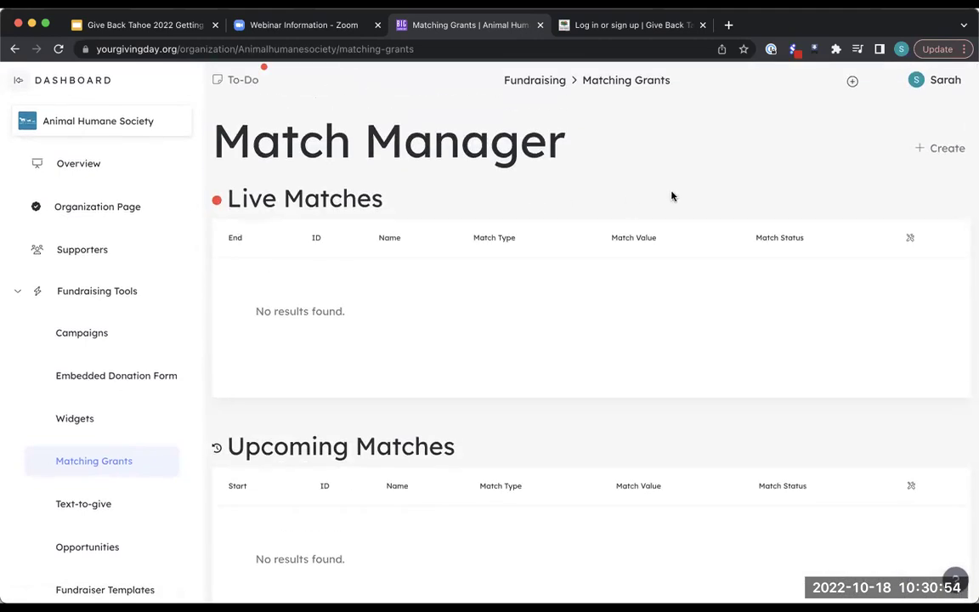
Step: Start creating a new match, and examine the form's sponsor, match value, title, date and match type fields
{"action": "left_click", "coordinate": [929, 152]}
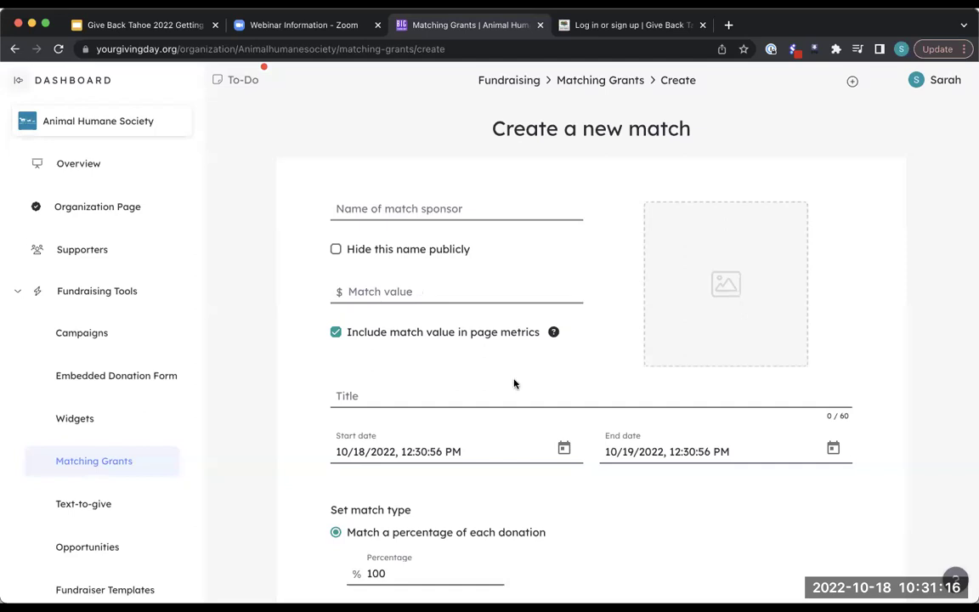
{"action": "scroll", "coordinate": [516, 383], "scroll_direction": "down", "scroll_amount": 2}
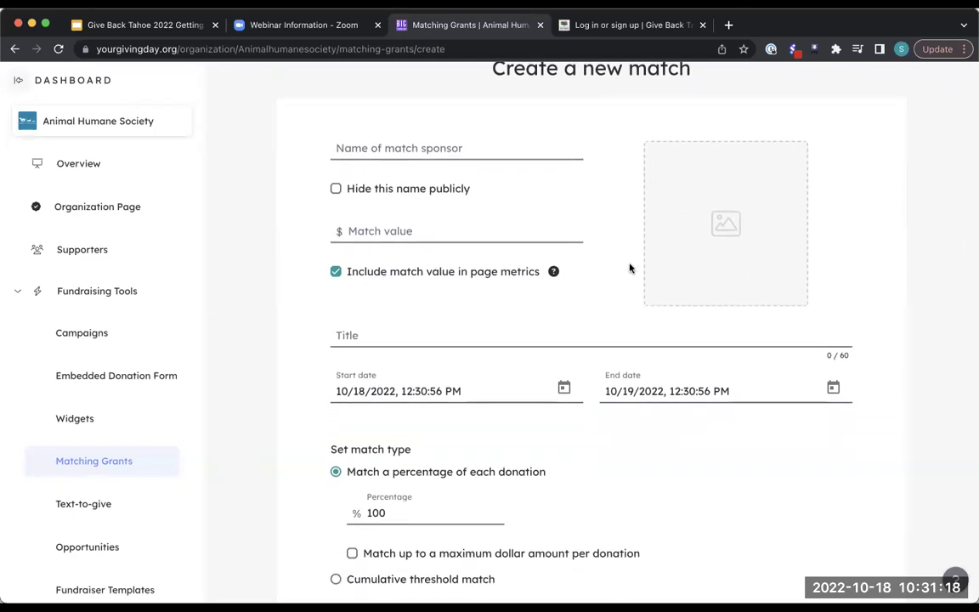
{"action": "scroll", "coordinate": [453, 316], "scroll_direction": "down", "scroll_amount": 4}
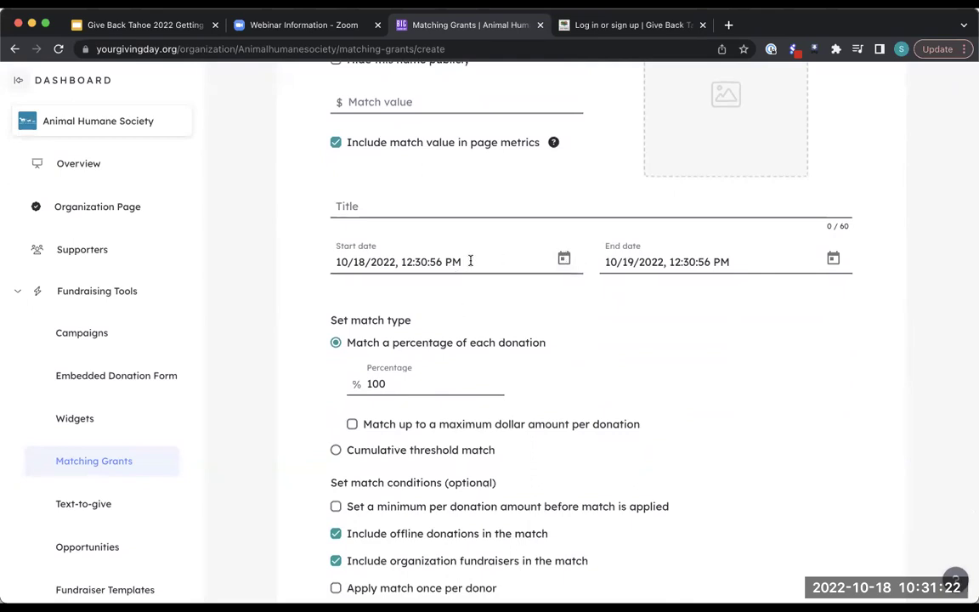
{"action": "scroll", "coordinate": [567, 326], "scroll_direction": "down", "scroll_amount": 2}
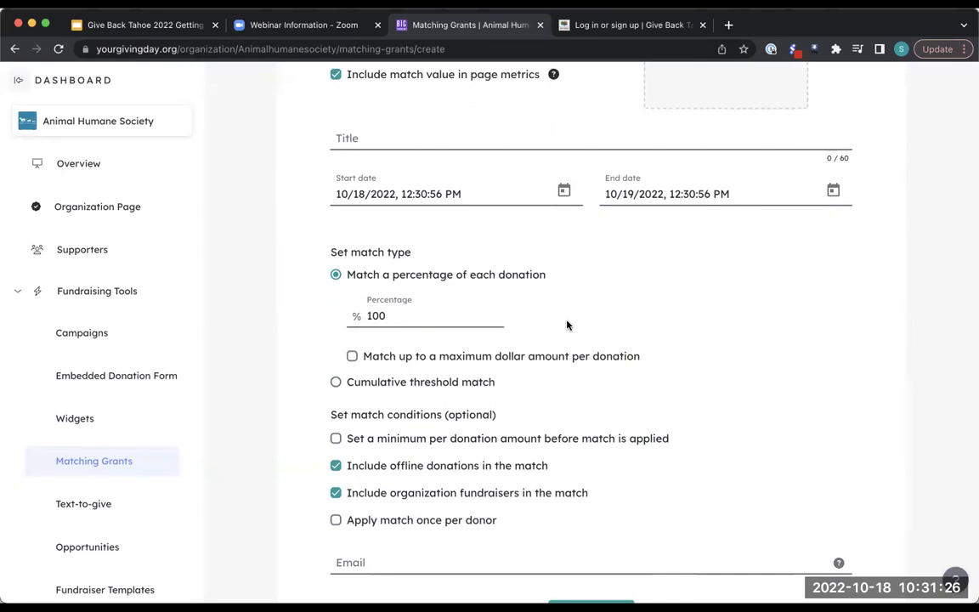
Step: Check the option to match up to a maximum dollar amount per donation, leaving it off, and review the optional match conditions
{"action": "left_click", "coordinate": [384, 358]}
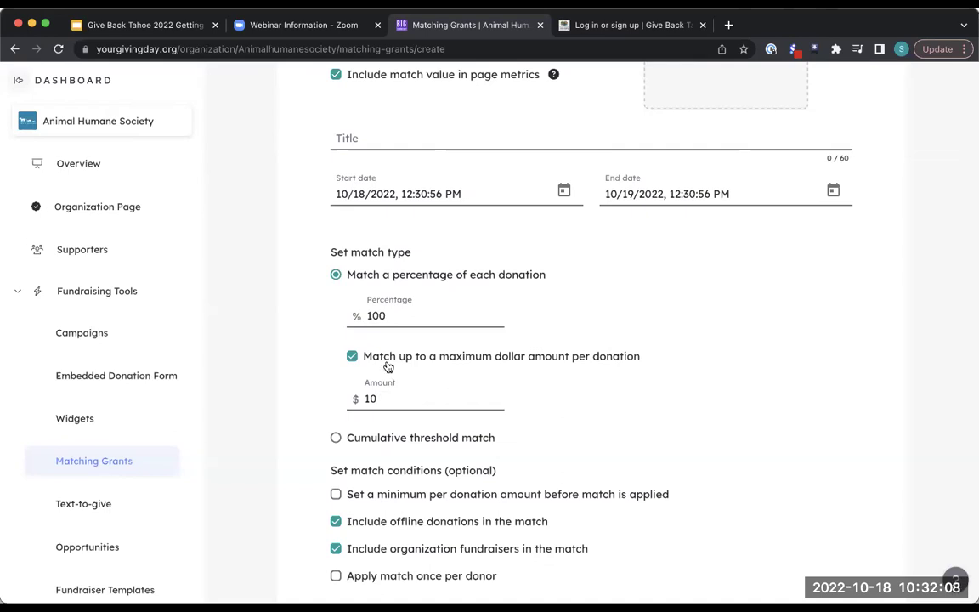
{"action": "left_click", "coordinate": [352, 356]}
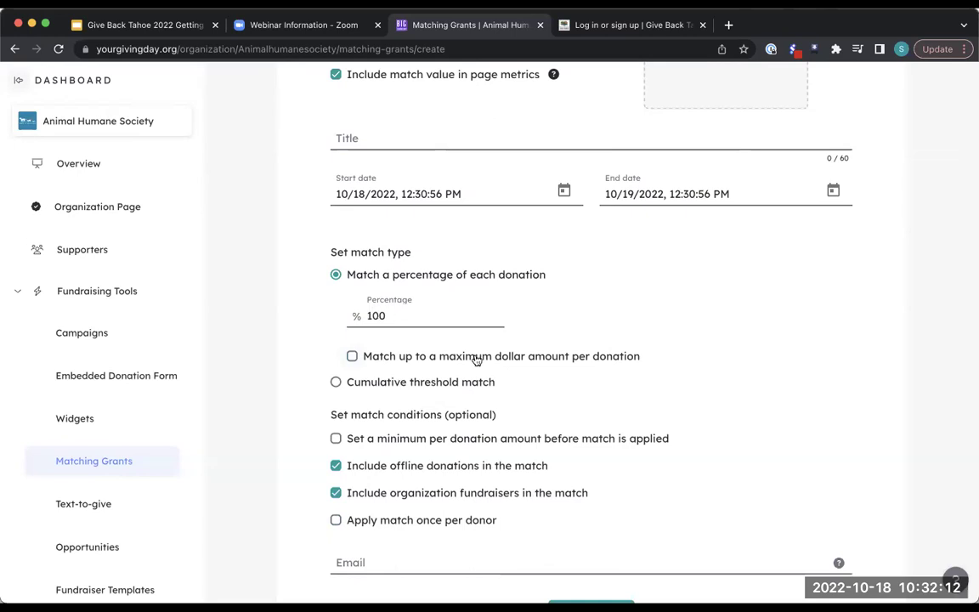
{"action": "scroll", "coordinate": [541, 390], "scroll_direction": "down", "scroll_amount": 3}
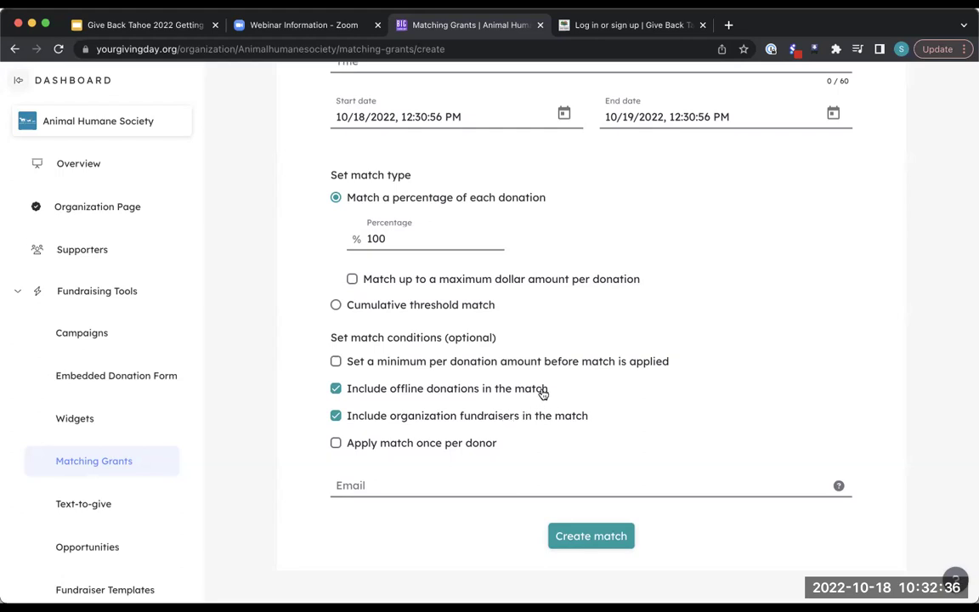
{"action": "scroll", "coordinate": [572, 392], "scroll_direction": "up", "scroll_amount": 5}
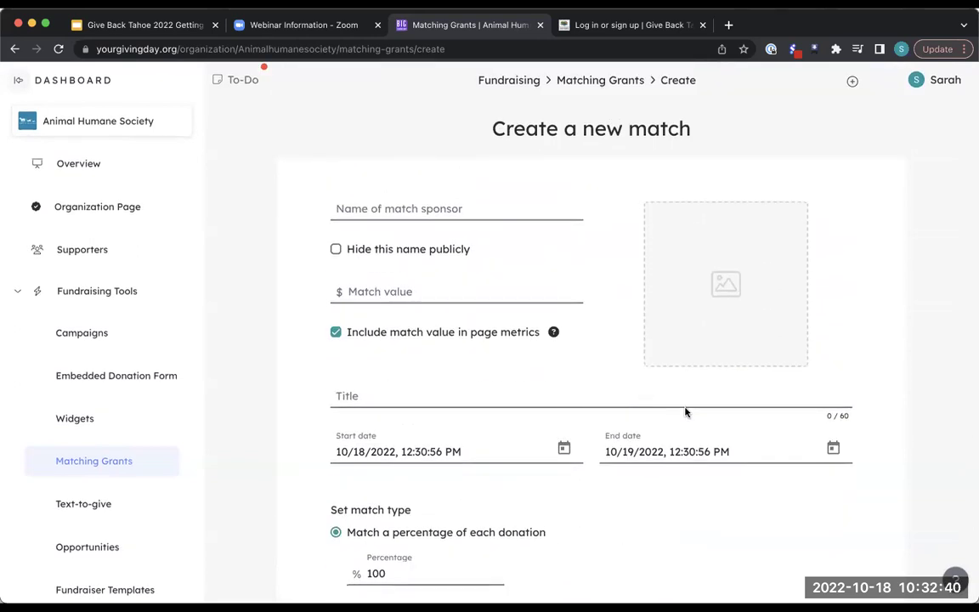
{"action": "mouse_move", "coordinate": [562, 340]}
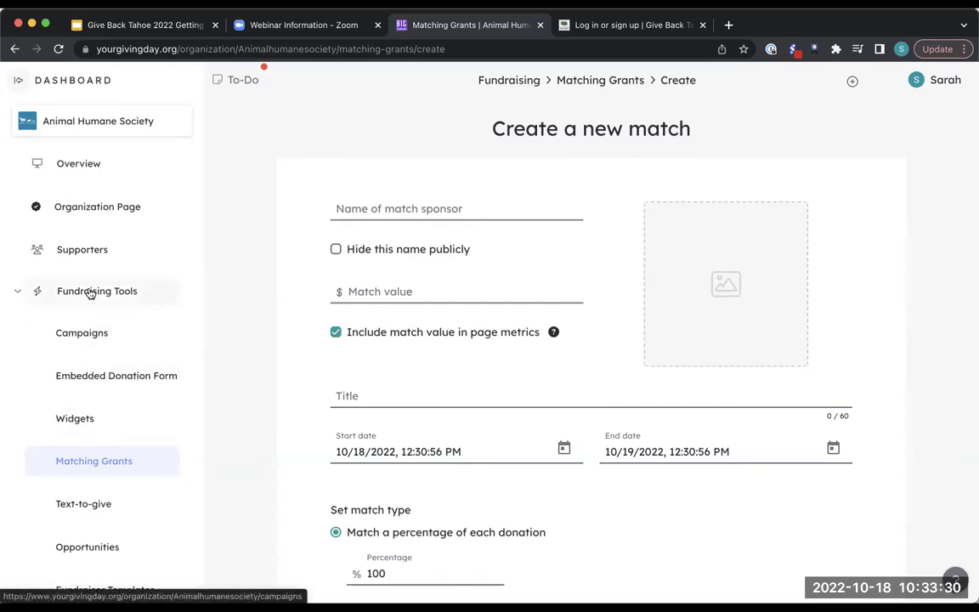
Step: Return to the Match Manager without creating a match, and examine the Past Matches list and its option to hide amounts from page totals
{"action": "left_click", "coordinate": [95, 465]}
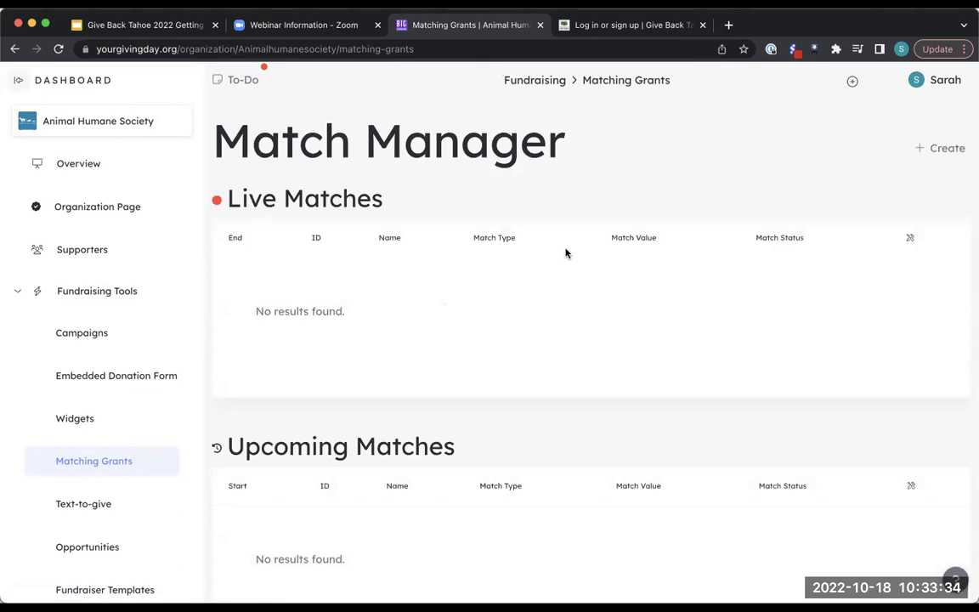
{"action": "scroll", "coordinate": [566, 253], "scroll_direction": "down", "scroll_amount": 2}
{"action": "scroll", "coordinate": [566, 253], "scroll_direction": "down", "scroll_amount": 2}
{"action": "scroll", "coordinate": [566, 254], "scroll_direction": "down", "scroll_amount": 7}
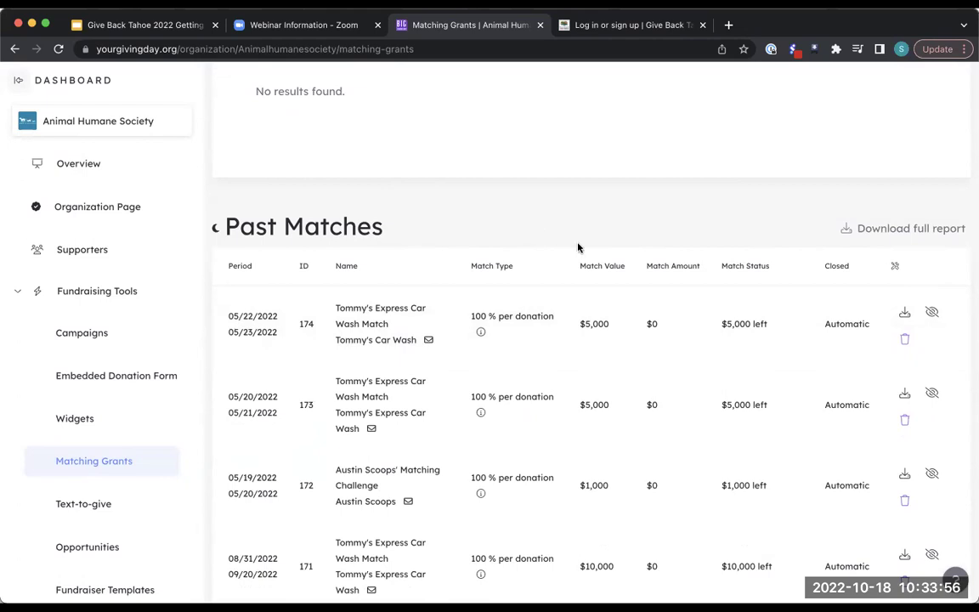
{"action": "scroll", "coordinate": [651, 210], "scroll_direction": "up", "scroll_amount": 1}
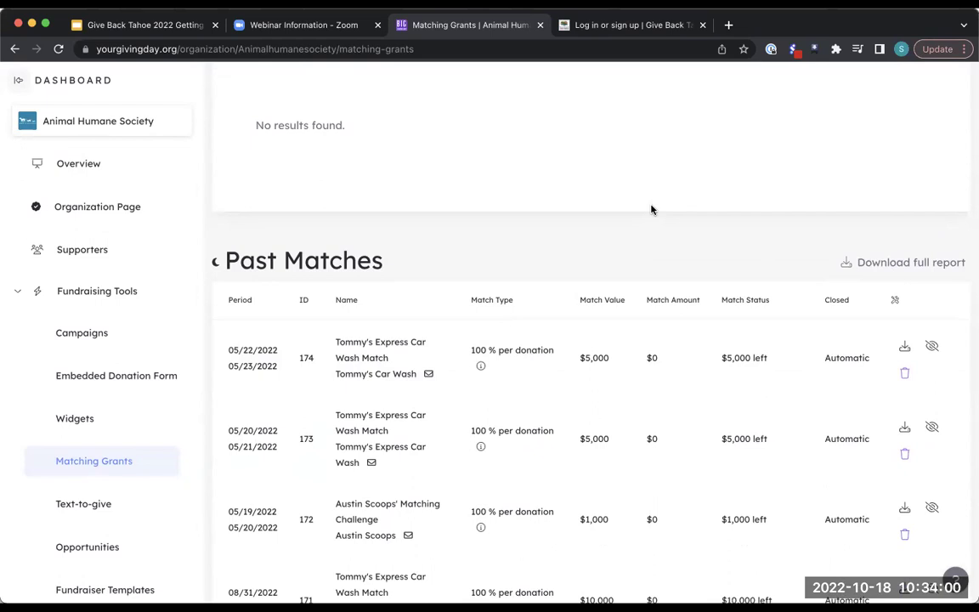
{"action": "scroll", "coordinate": [667, 261], "scroll_direction": "up", "scroll_amount": 1}
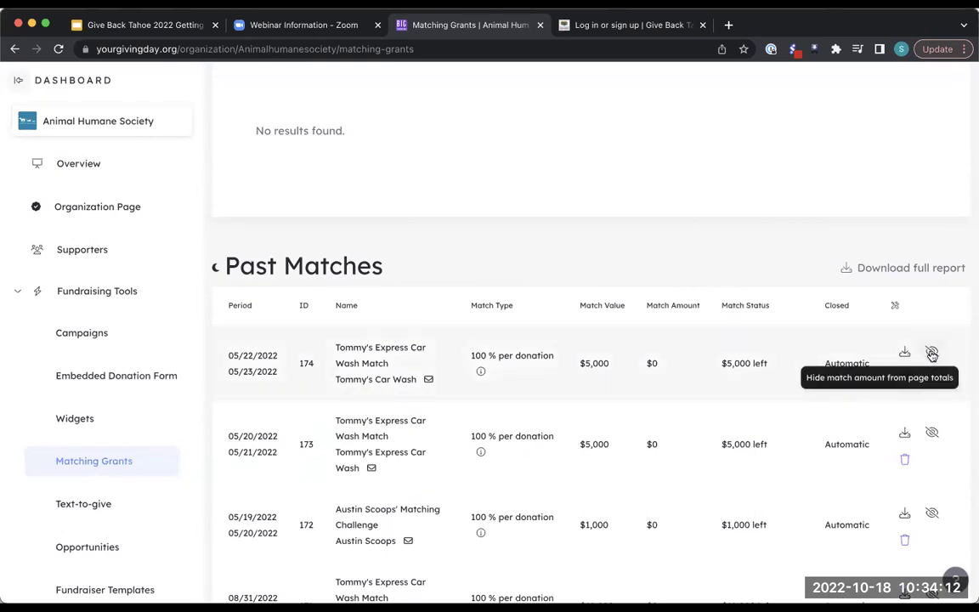
{"action": "scroll", "coordinate": [645, 235], "scroll_direction": "up", "scroll_amount": 10}
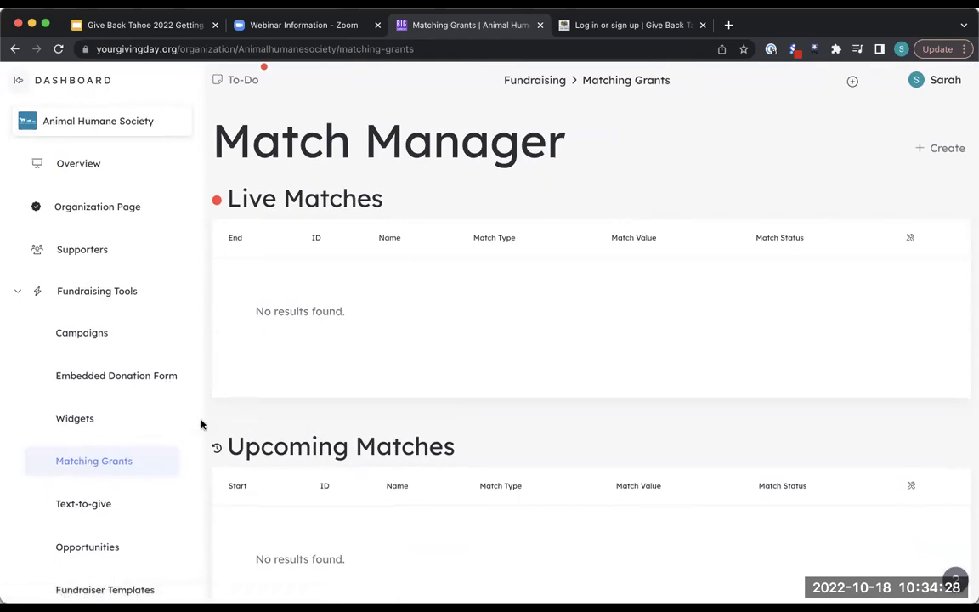
Step: Open Campaigns from the Fundraising Tools overview, and view the list of campaigns and its filters
{"action": "left_click", "coordinate": [75, 290]}
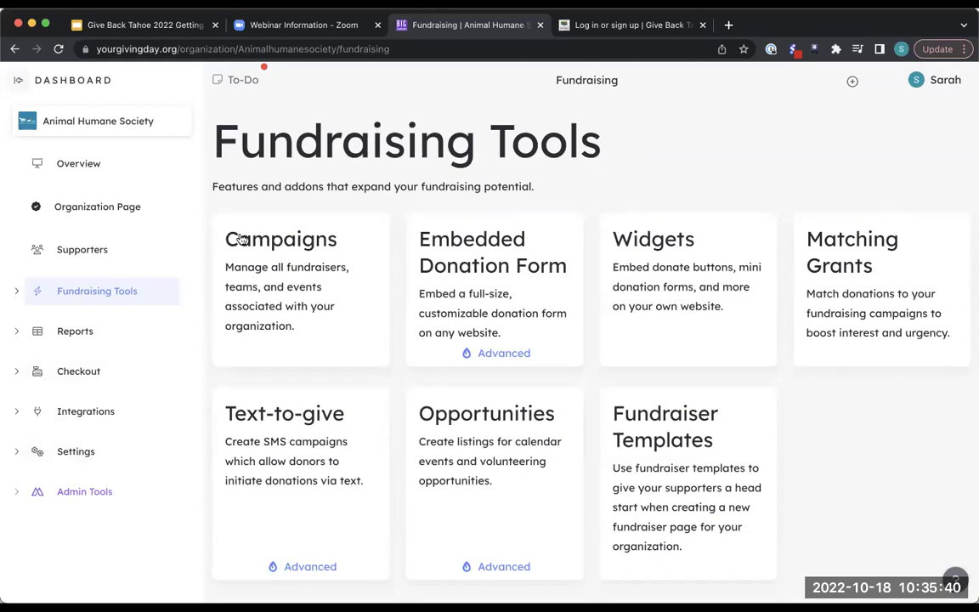
{"action": "left_click", "coordinate": [326, 286]}
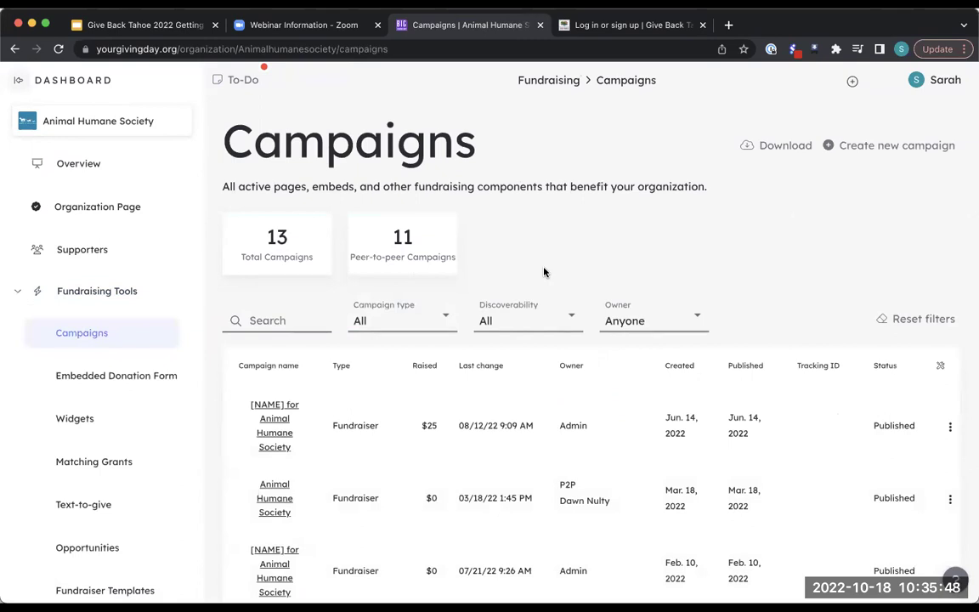
{"action": "scroll", "coordinate": [544, 272], "scroll_direction": "down", "scroll_amount": 2}
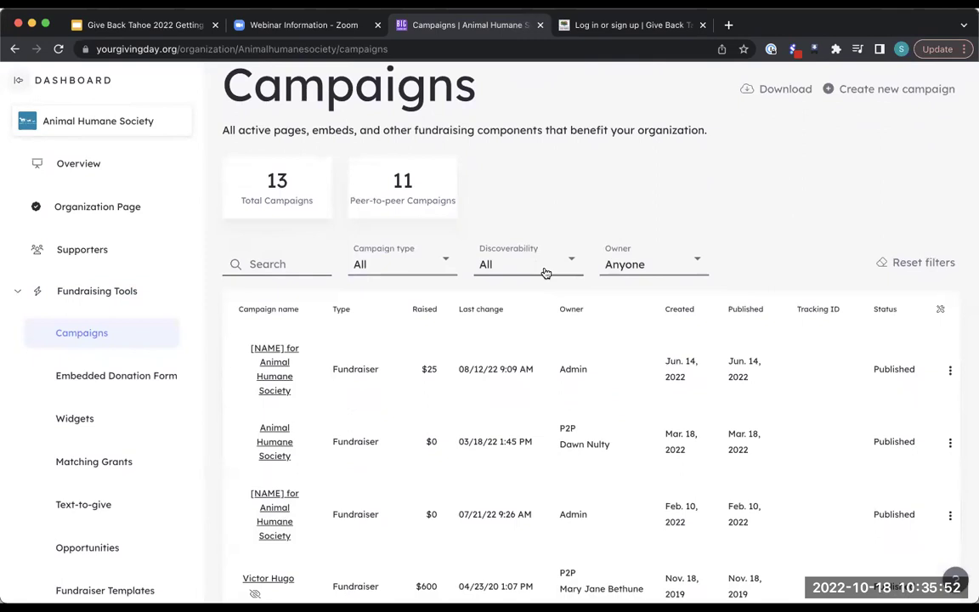
Step: Look through the Campaigns list, examining its filters and the type, raised amount, owner and status columns
{"action": "scroll", "coordinate": [544, 272], "scroll_direction": "down", "scroll_amount": 1}
{"action": "scroll", "coordinate": [535, 274], "scroll_direction": "down", "scroll_amount": 1}
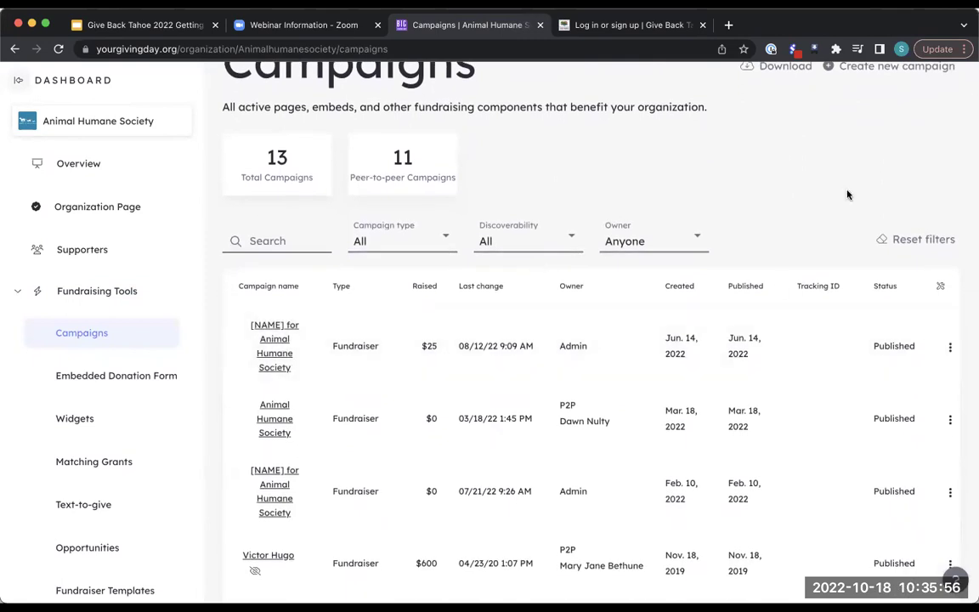
{"action": "scroll", "coordinate": [847, 195], "scroll_direction": "up", "scroll_amount": 2}
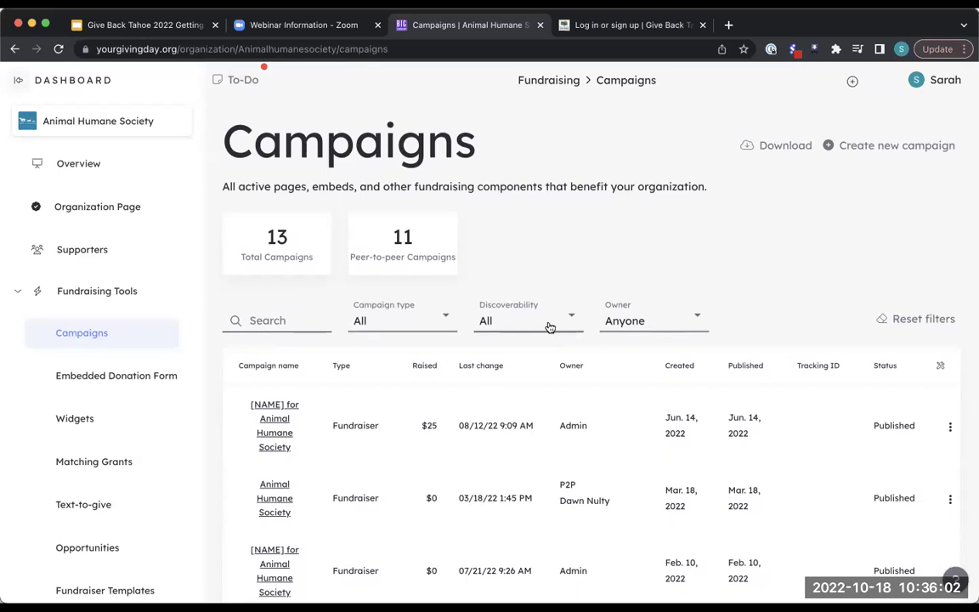
{"action": "scroll", "coordinate": [572, 365], "scroll_direction": "down", "scroll_amount": 5}
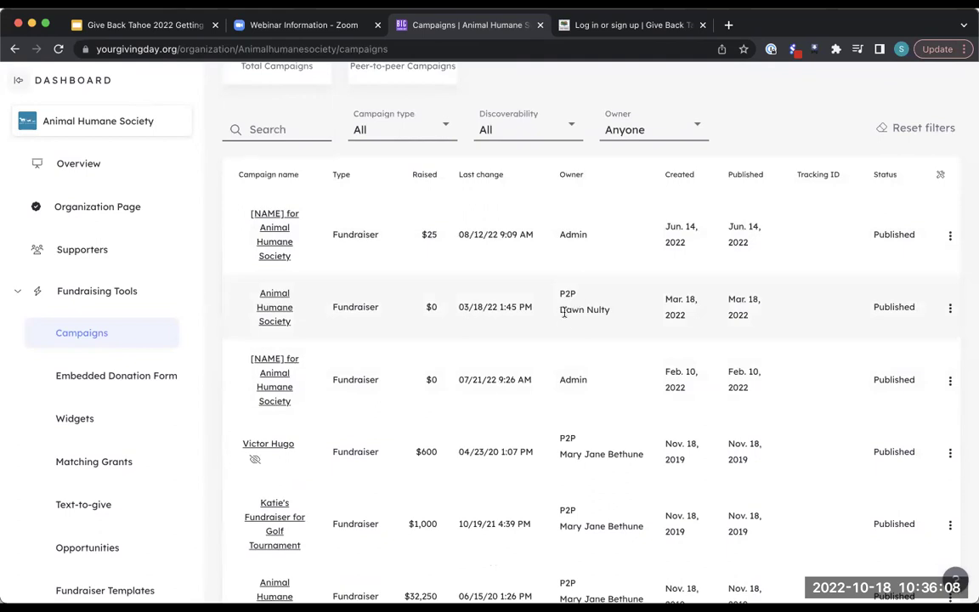
{"action": "scroll", "coordinate": [586, 312], "scroll_direction": "down", "scroll_amount": 2}
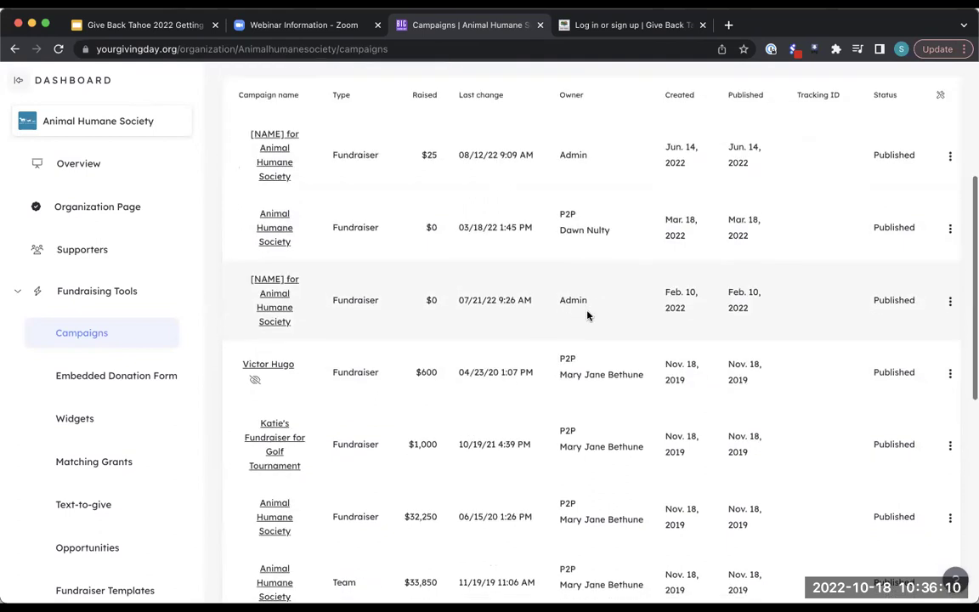
{"action": "scroll", "coordinate": [586, 316], "scroll_direction": "up", "scroll_amount": 6}
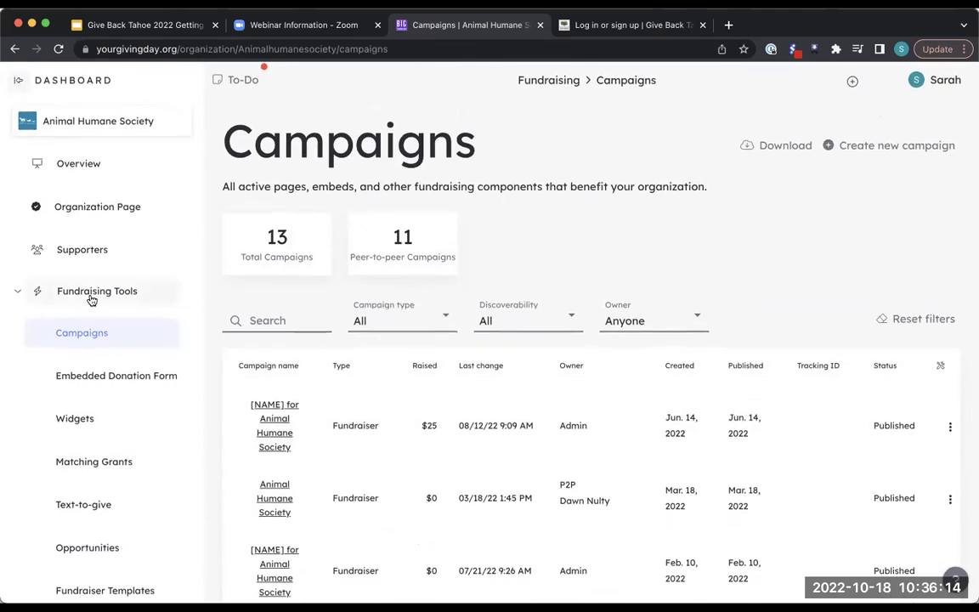
Step: Open Fundraiser Templates from the Fundraising Tools overview, and start creating a new template
{"action": "left_click", "coordinate": [61, 293]}
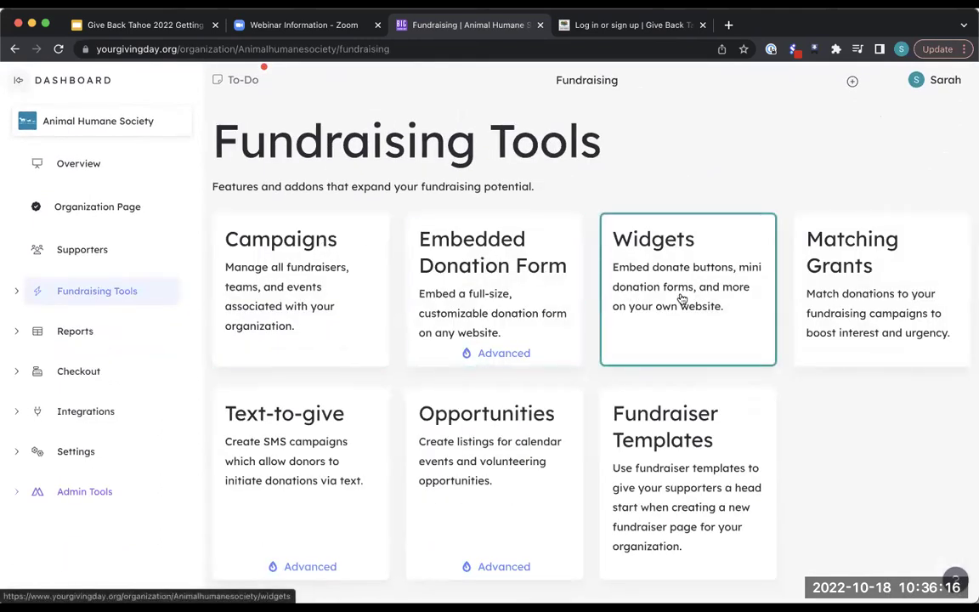
{"action": "left_click", "coordinate": [715, 429]}
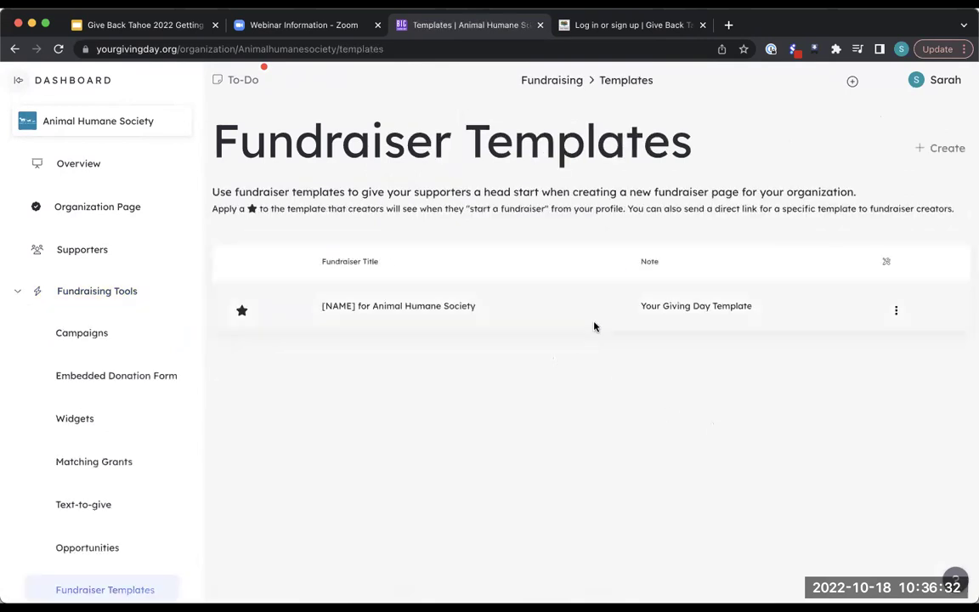
{"action": "left_click", "coordinate": [944, 149]}
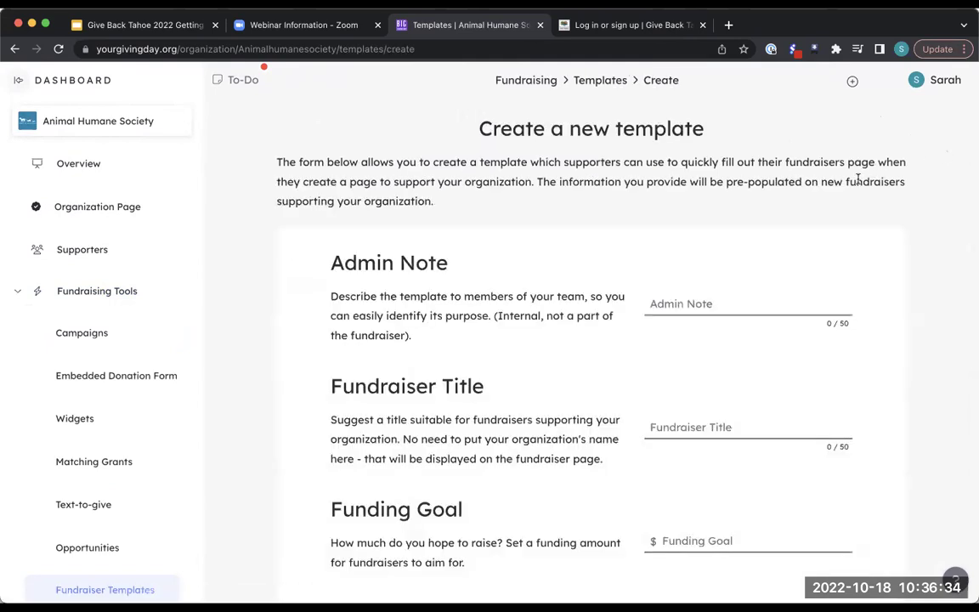
Step: Examine the new template form's admin note, title, funding goal, image, short story and story fields
{"action": "scroll", "coordinate": [583, 209], "scroll_direction": "down", "scroll_amount": 1}
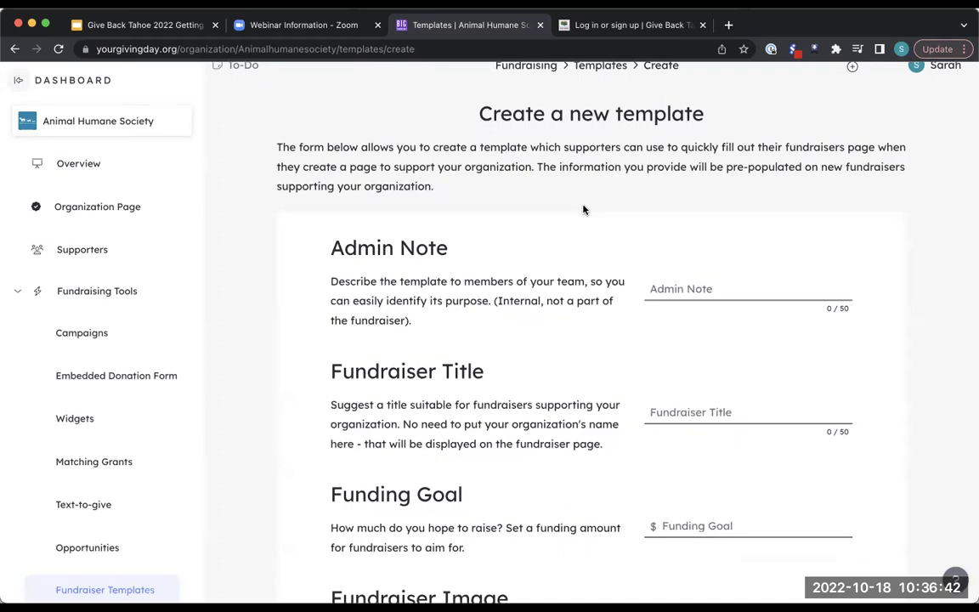
{"action": "scroll", "coordinate": [623, 244], "scroll_direction": "down", "scroll_amount": 5}
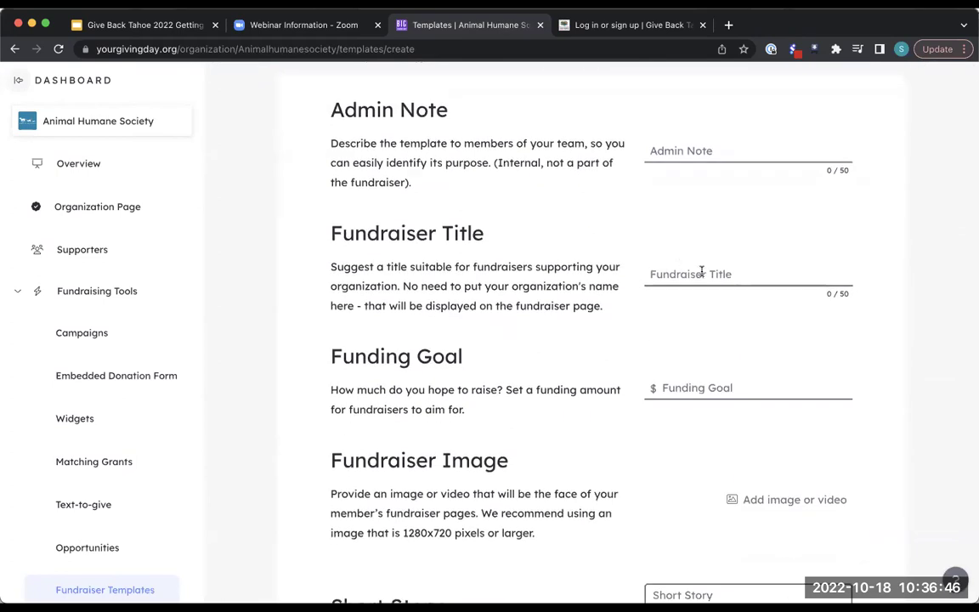
{"action": "scroll", "coordinate": [702, 272], "scroll_direction": "down", "scroll_amount": 4}
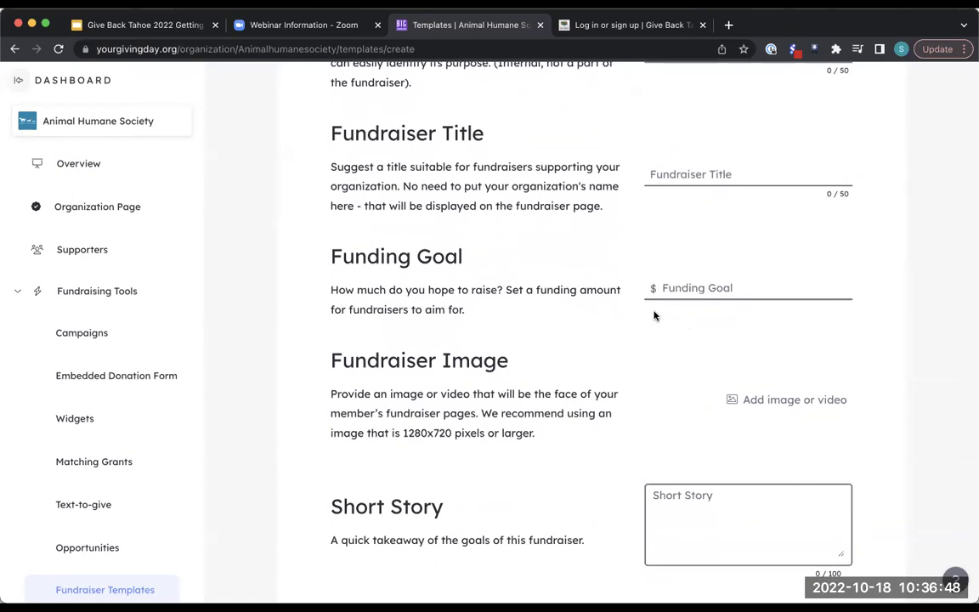
{"action": "scroll", "coordinate": [616, 339], "scroll_direction": "down", "scroll_amount": 6}
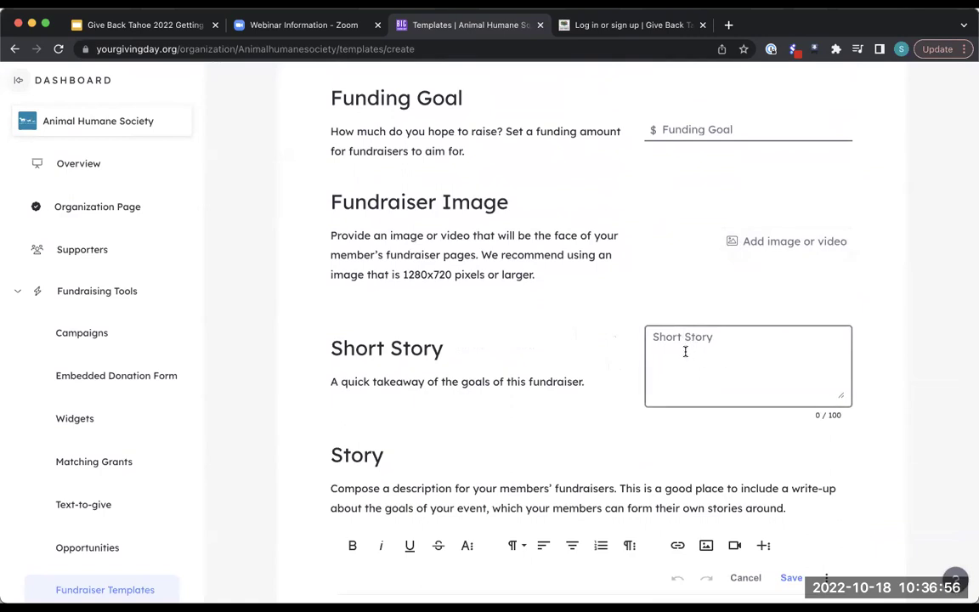
{"action": "scroll", "coordinate": [570, 343], "scroll_direction": "down", "scroll_amount": 1}
{"action": "scroll", "coordinate": [570, 343], "scroll_direction": "down", "scroll_amount": 5}
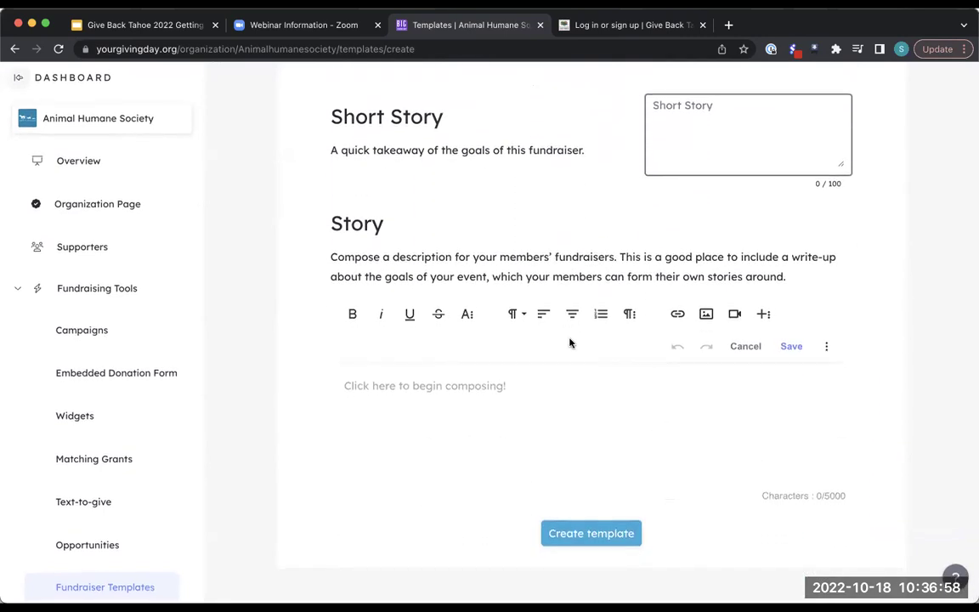
{"action": "scroll", "coordinate": [572, 343], "scroll_direction": "up", "scroll_amount": 12}
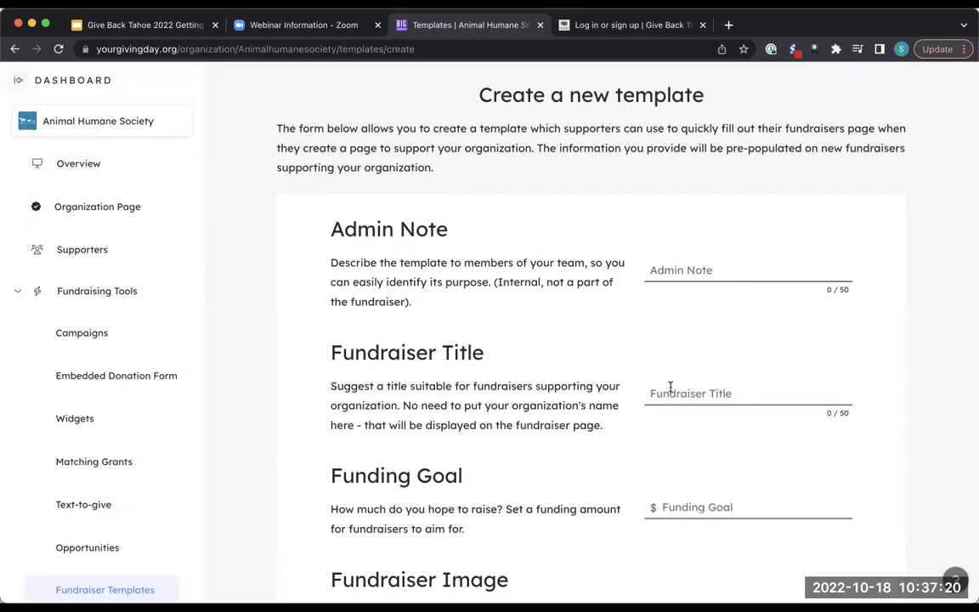
Step: Leave the template form uncreated, open Opportunities from the Fundraising Tools overview, and start adding an opportunity
{"action": "left_click", "coordinate": [98, 291]}
{"action": "scroll", "coordinate": [595, 291], "scroll_direction": "down", "scroll_amount": 1}
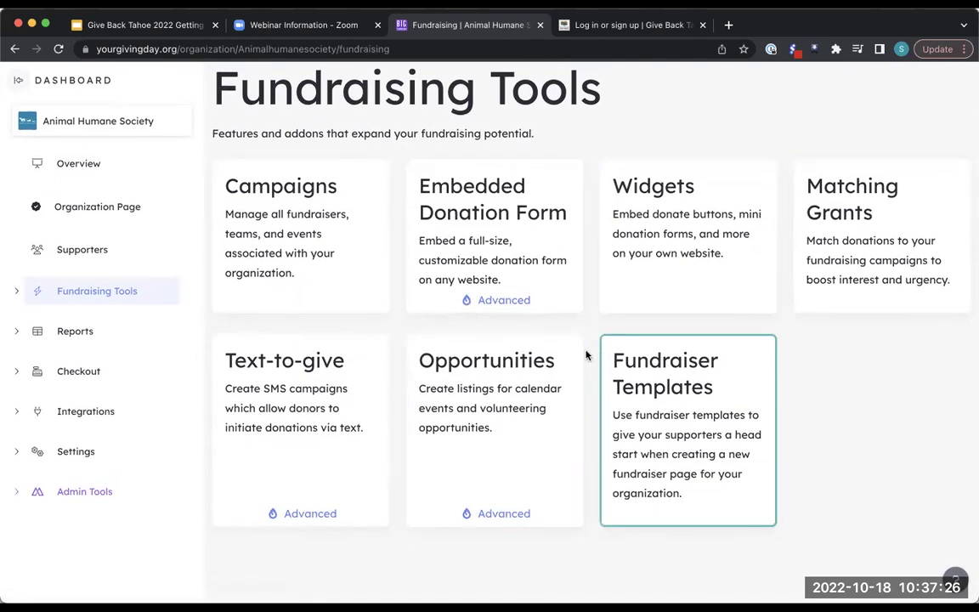
{"action": "left_click", "coordinate": [518, 371]}
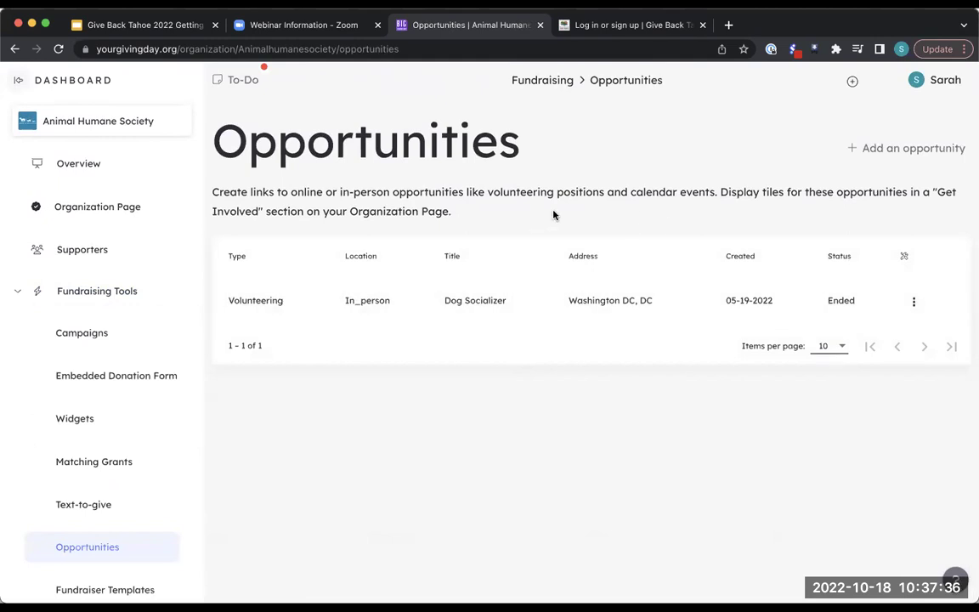
{"action": "left_click", "coordinate": [892, 149]}
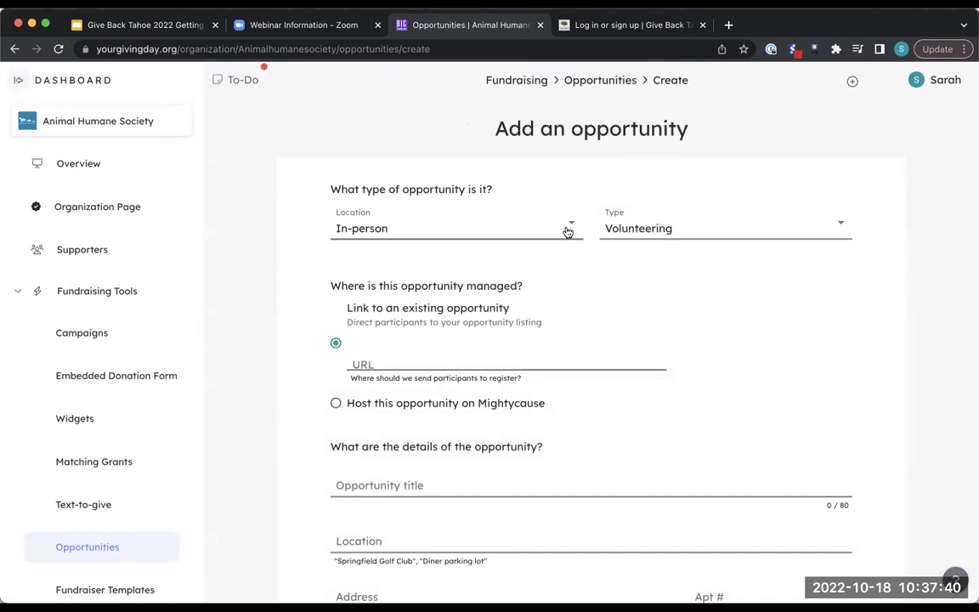
Step: Try Online as the new opportunity's location option, and switch it back to In-person
{"action": "left_click", "coordinate": [568, 232]}
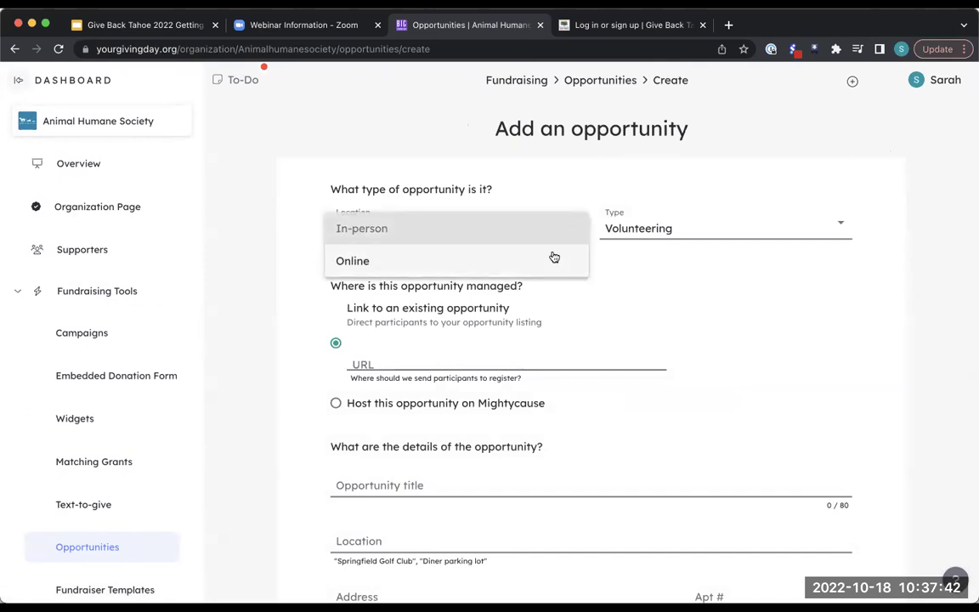
{"action": "left_click", "coordinate": [558, 240]}
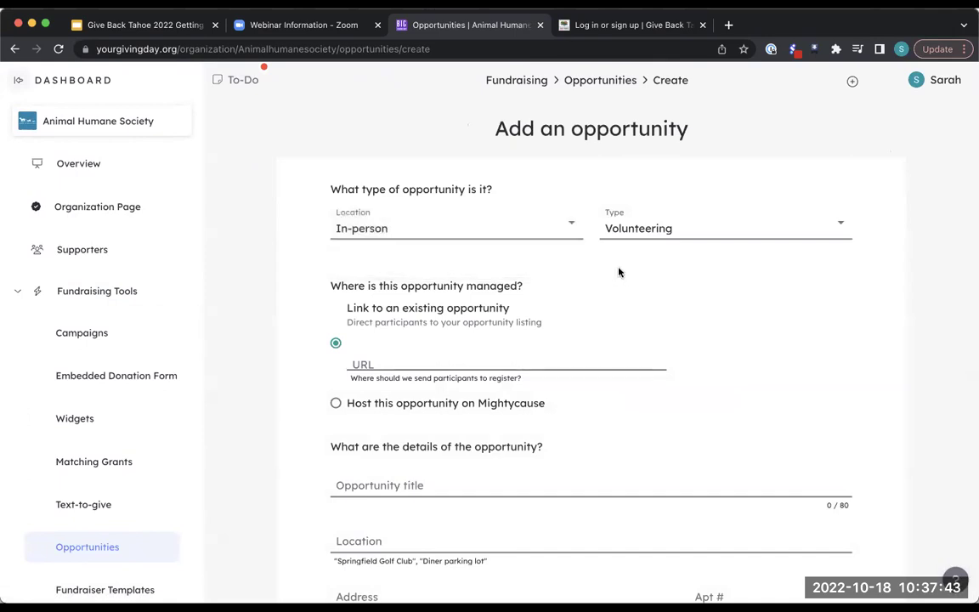
{"action": "left_click", "coordinate": [568, 226]}
{"action": "left_click", "coordinate": [546, 264]}
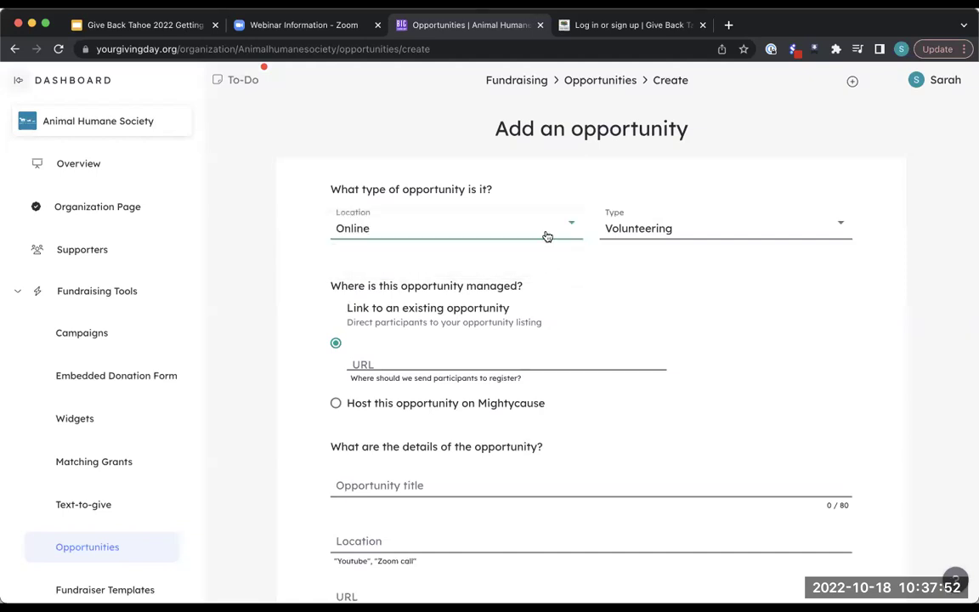
{"action": "left_click", "coordinate": [546, 231]}
{"action": "left_click", "coordinate": [536, 204]}
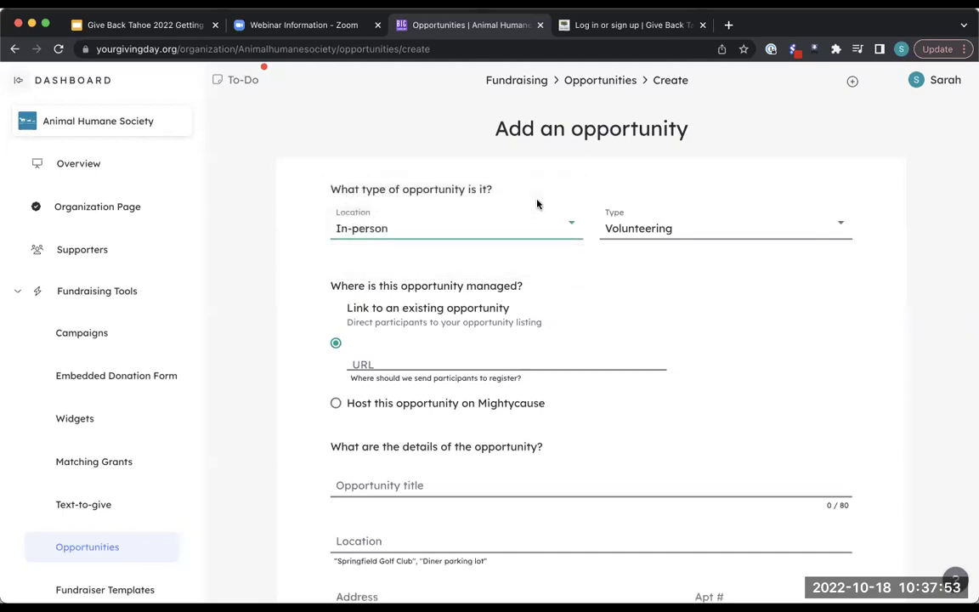
Step: Set the opportunity's type to Calendar Event, and choose to host it on Mightycause instead of linking to an existing opportunity
{"action": "left_click", "coordinate": [640, 228]}
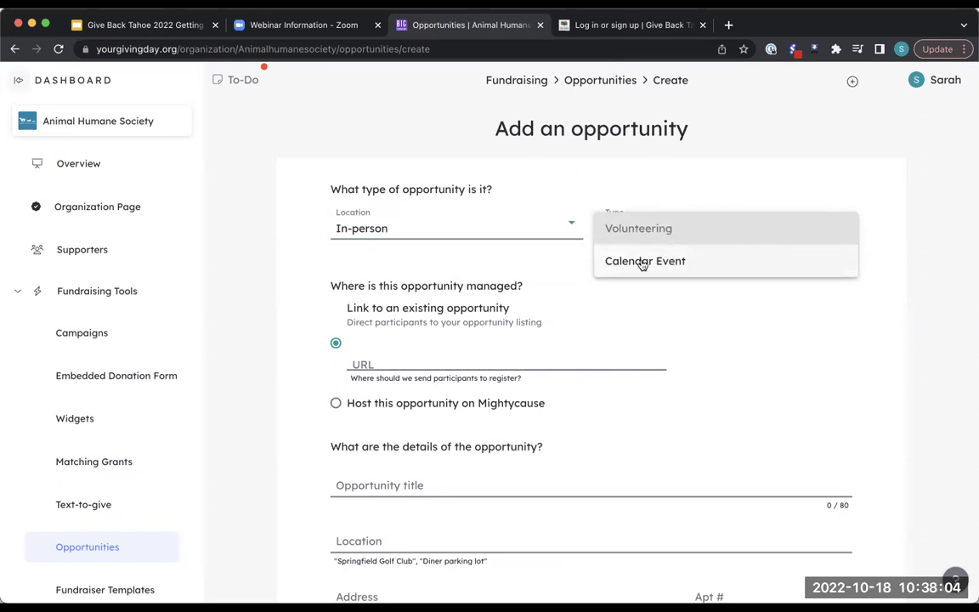
{"action": "left_click", "coordinate": [676, 268]}
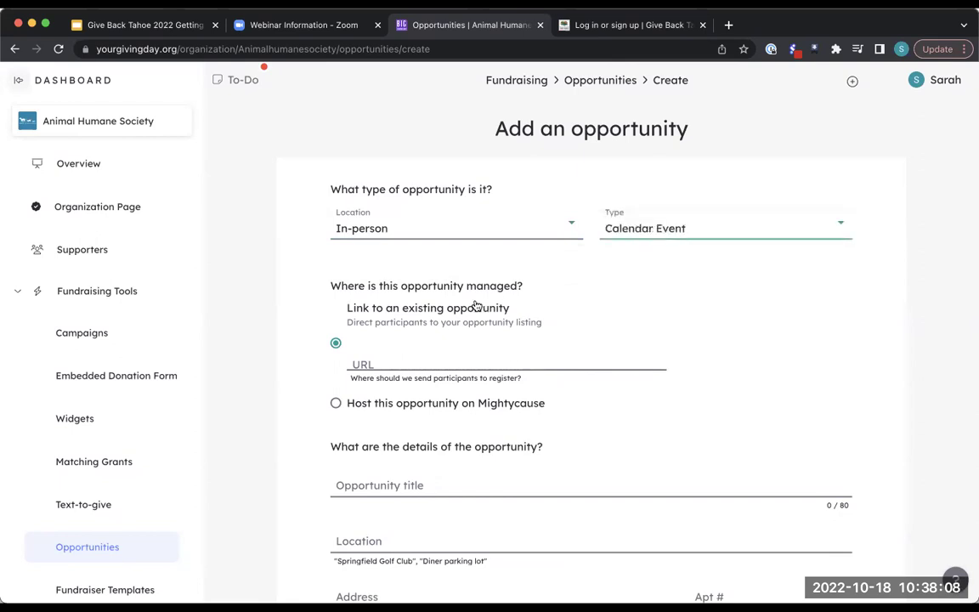
{"action": "left_click", "coordinate": [428, 361]}
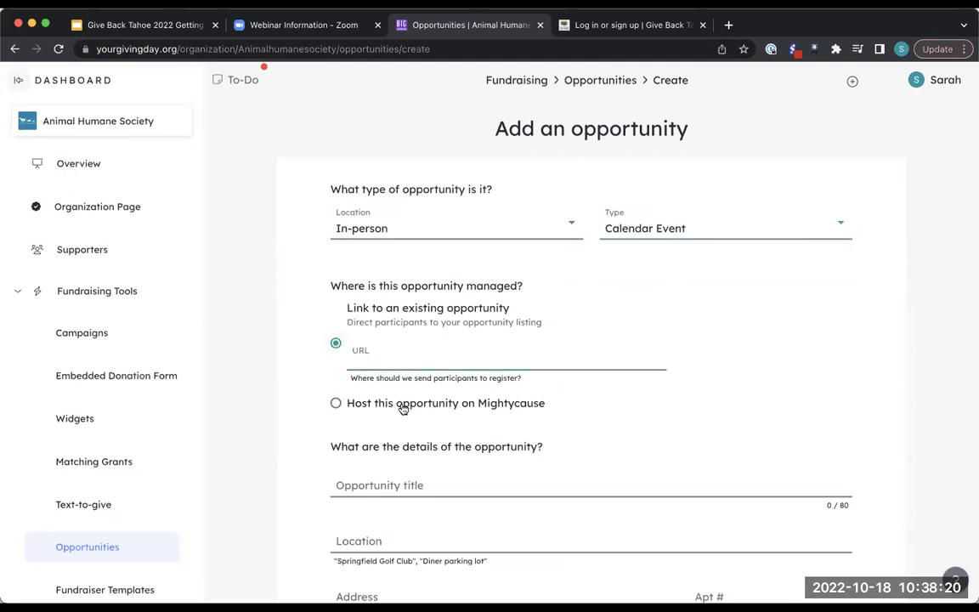
{"action": "left_click", "coordinate": [403, 406]}
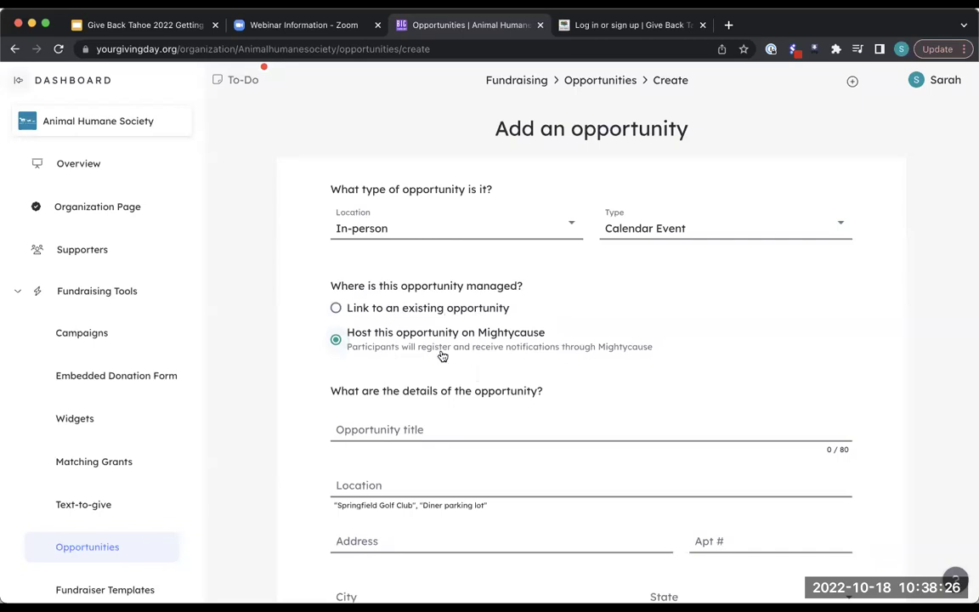
Step: Examine the opportunity form's title, location, address, description, lead contact, timing and file attachment fields
{"action": "scroll", "coordinate": [510, 339], "scroll_direction": "down", "scroll_amount": 2}
{"action": "scroll", "coordinate": [510, 338], "scroll_direction": "down", "scroll_amount": 1}
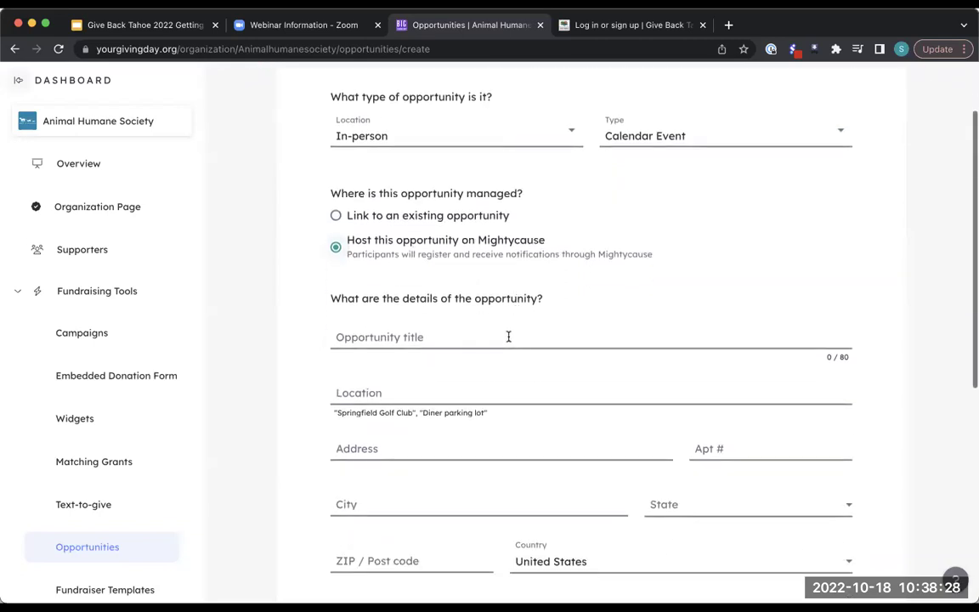
{"action": "scroll", "coordinate": [497, 339], "scroll_direction": "down", "scroll_amount": 3}
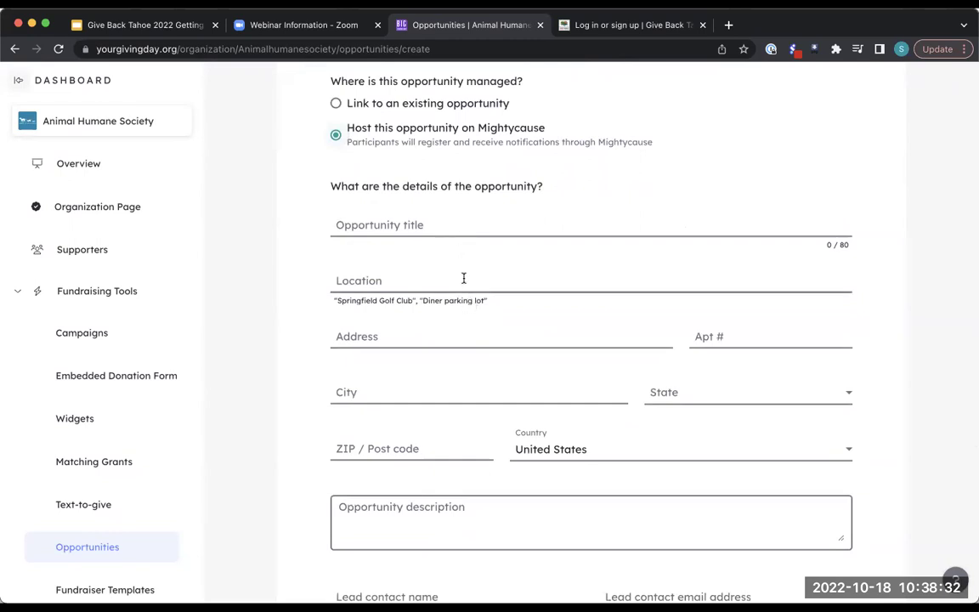
{"action": "scroll", "coordinate": [463, 285], "scroll_direction": "down", "scroll_amount": 8}
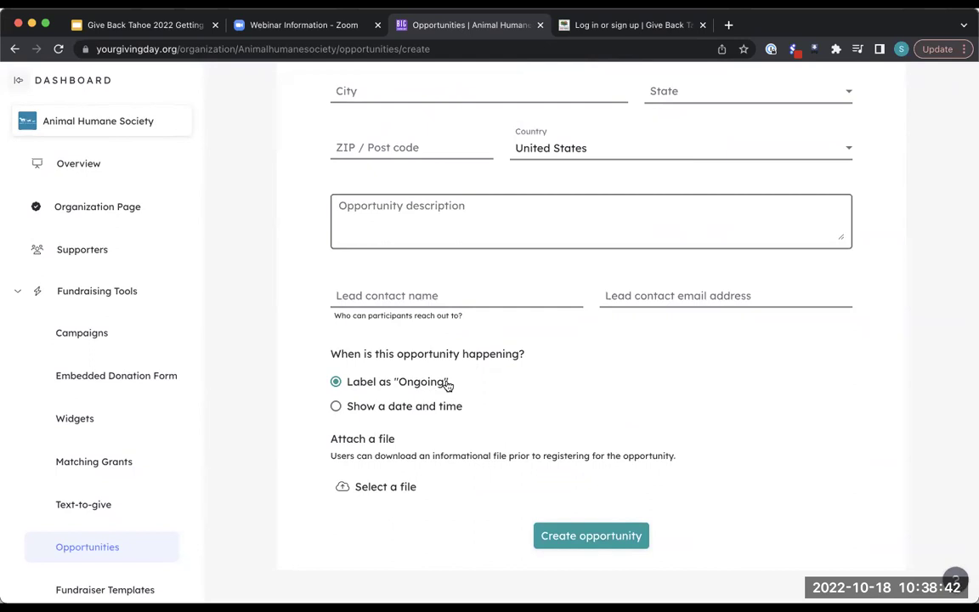
{"action": "scroll", "coordinate": [447, 387], "scroll_direction": "up", "scroll_amount": 2}
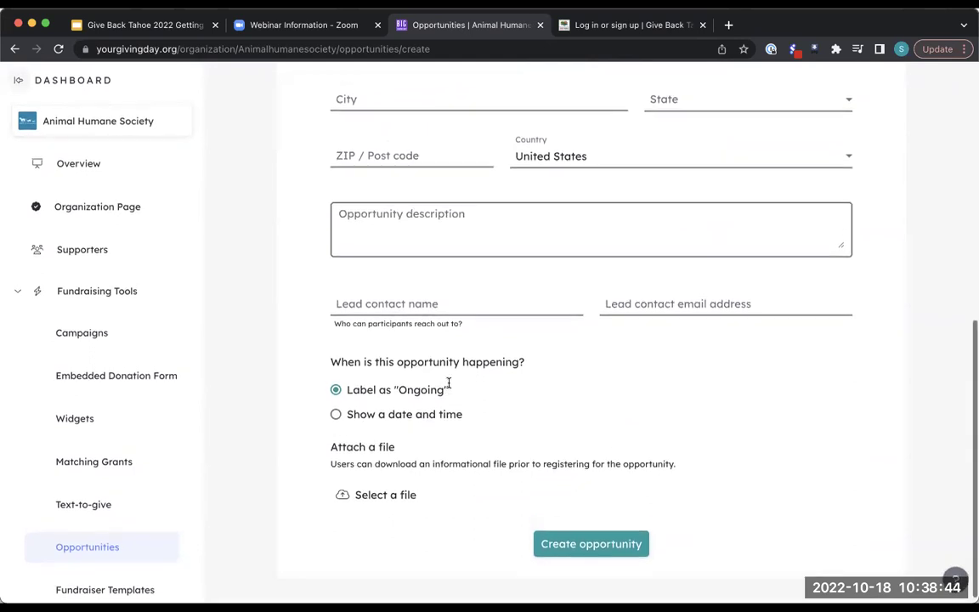
{"action": "scroll", "coordinate": [449, 387], "scroll_direction": "up", "scroll_amount": 10}
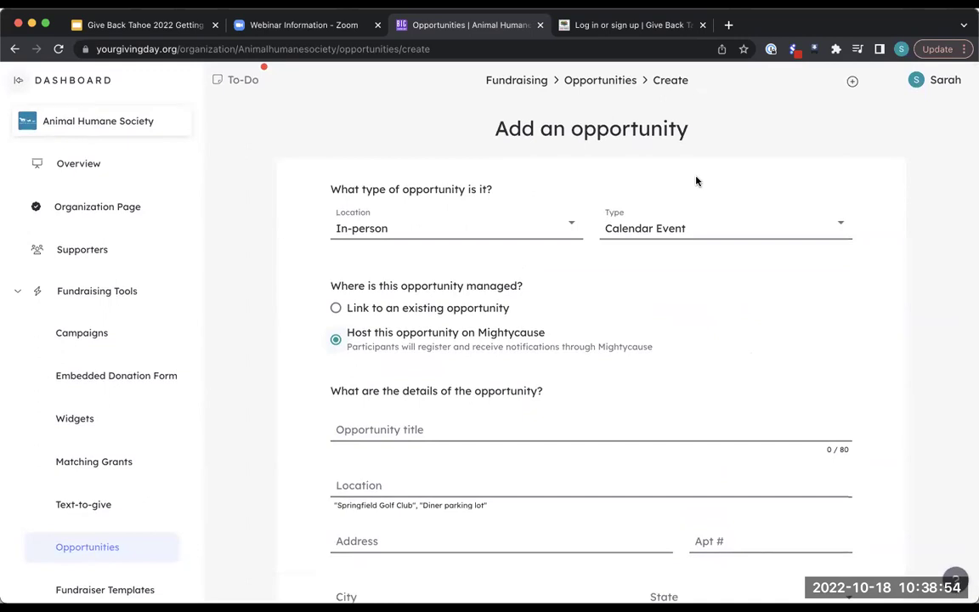
Step: Change the opportunity's type back to Volunteering, and check the form's detail fields for that type
{"action": "left_click", "coordinate": [694, 229]}
{"action": "left_click", "coordinate": [666, 201]}
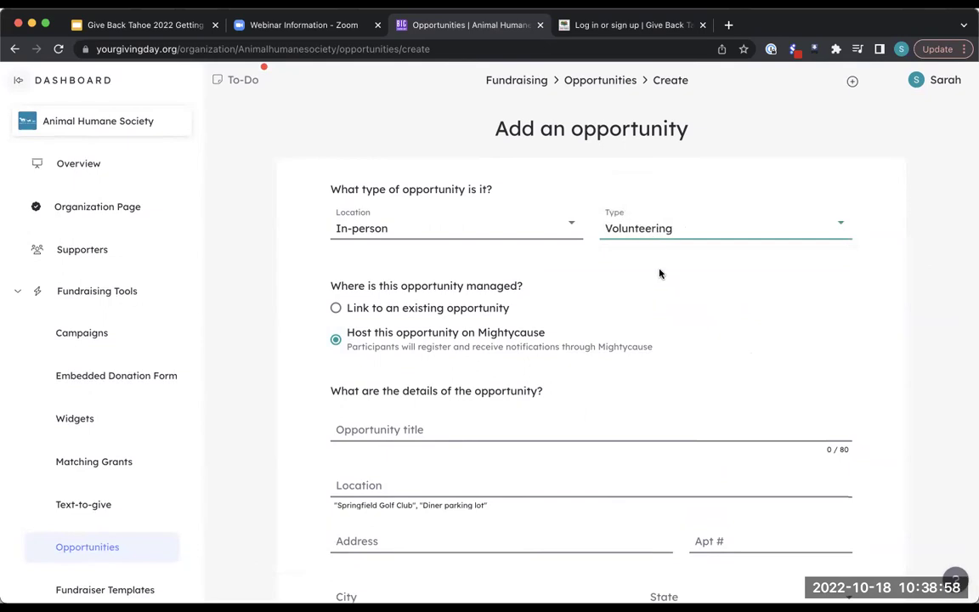
{"action": "scroll", "coordinate": [659, 274], "scroll_direction": "down", "scroll_amount": 1}
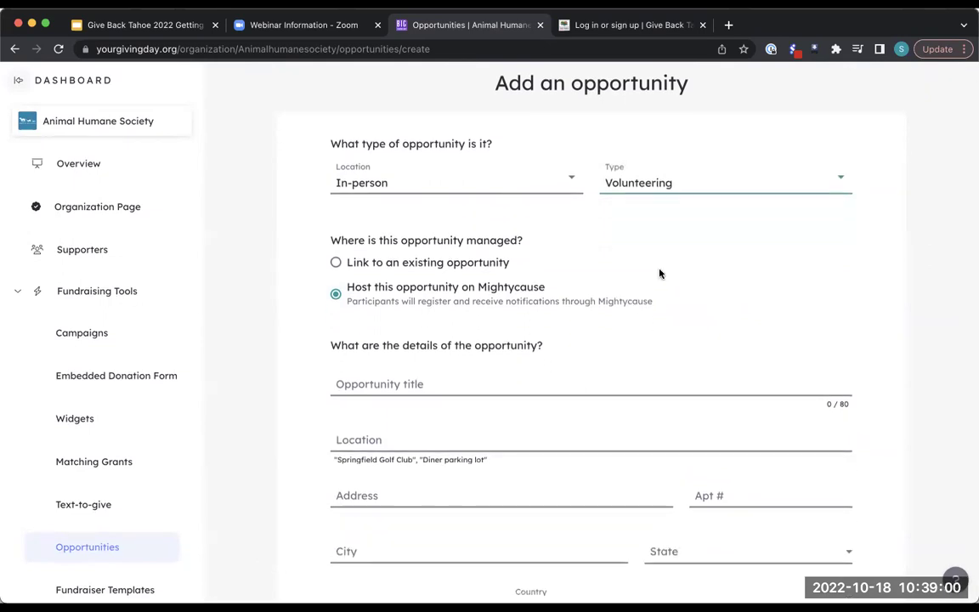
Step: Leave the opportunity form uncreated, open Widgets from the Fundraising Tools overview, and view the mini donation form widget
{"action": "left_click", "coordinate": [101, 291]}
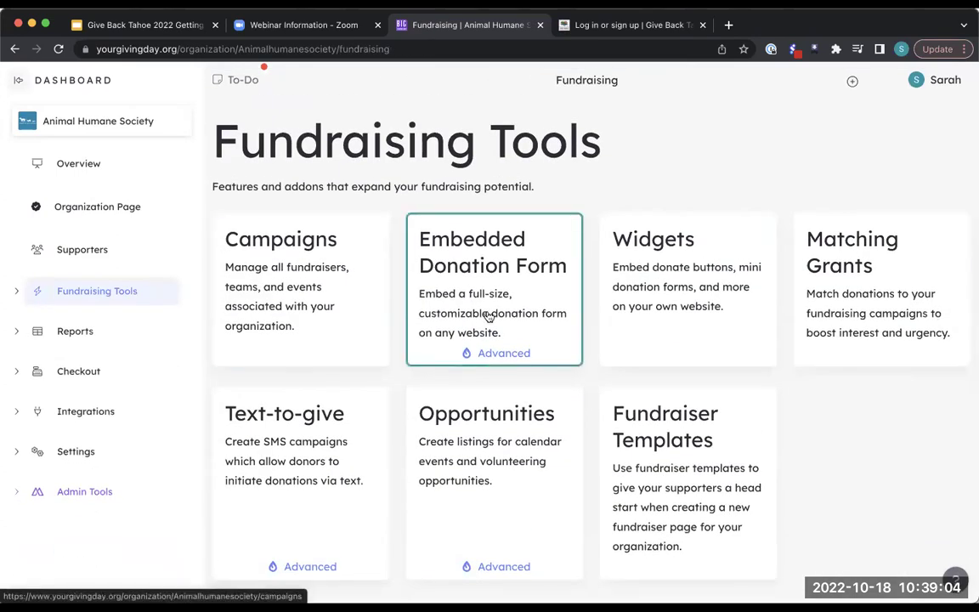
{"action": "left_click", "coordinate": [650, 328]}
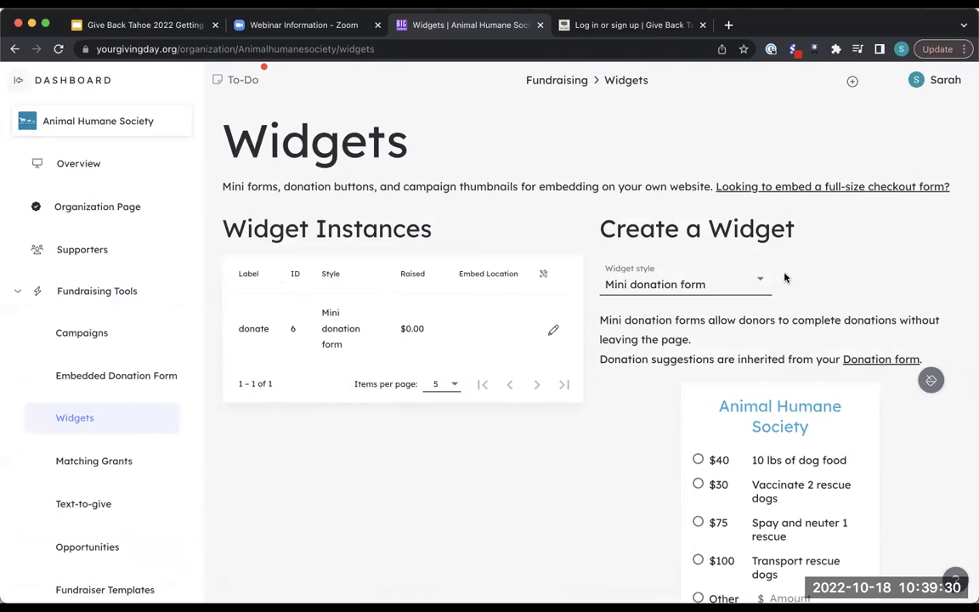
{"action": "scroll", "coordinate": [784, 283], "scroll_direction": "down", "scroll_amount": 1}
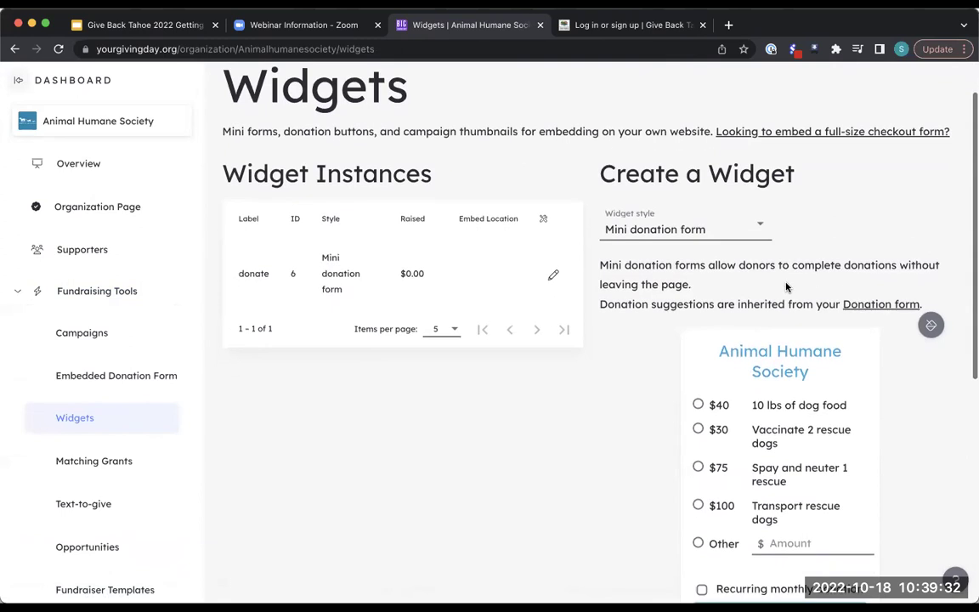
Step: Compare the Donate button and Mini donation form widget styles, leaving the new widget's style on Donate button
{"action": "left_click", "coordinate": [759, 226]}
{"action": "left_click", "coordinate": [684, 261]}
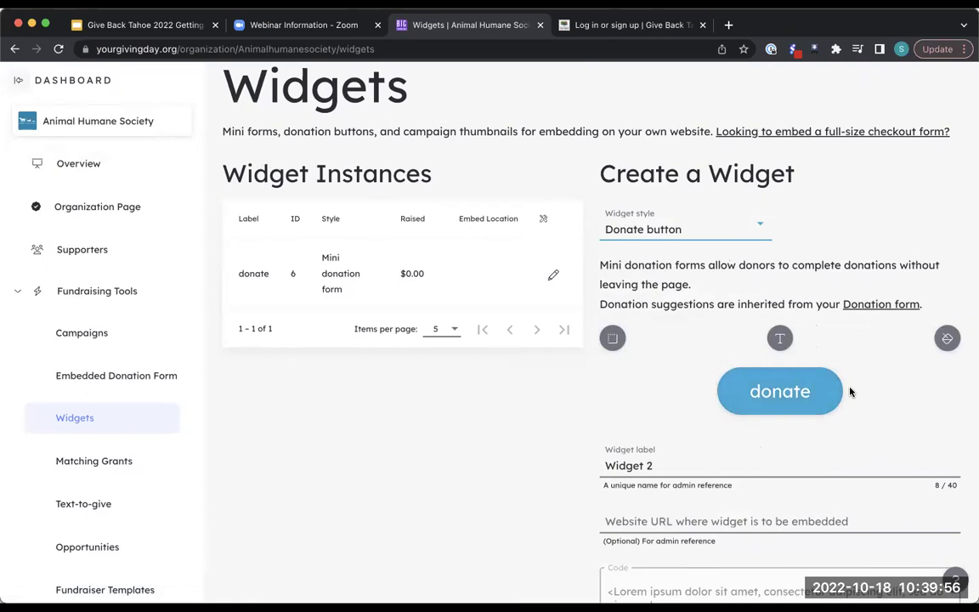
{"action": "left_click", "coordinate": [745, 224]}
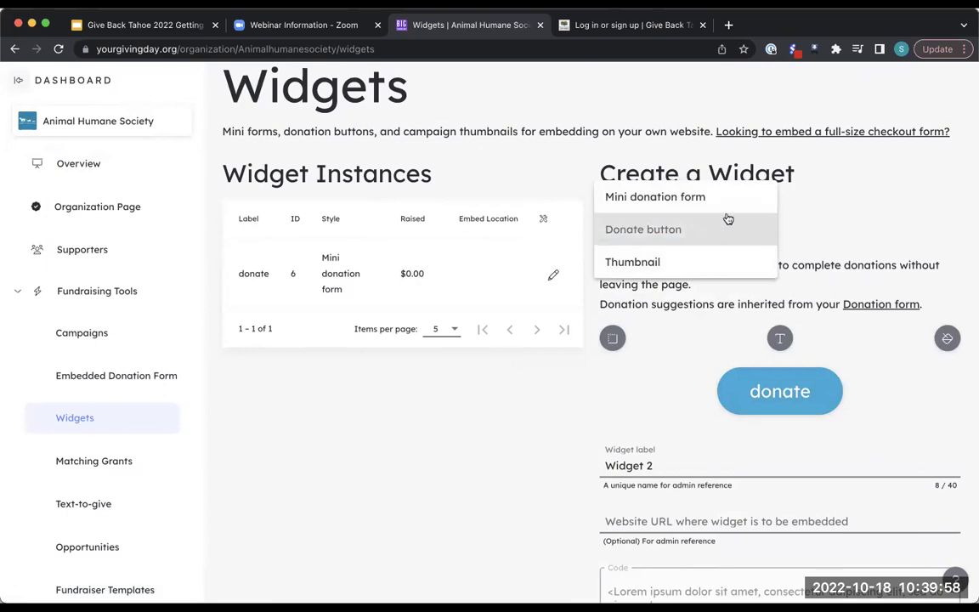
{"action": "left_click", "coordinate": [673, 207]}
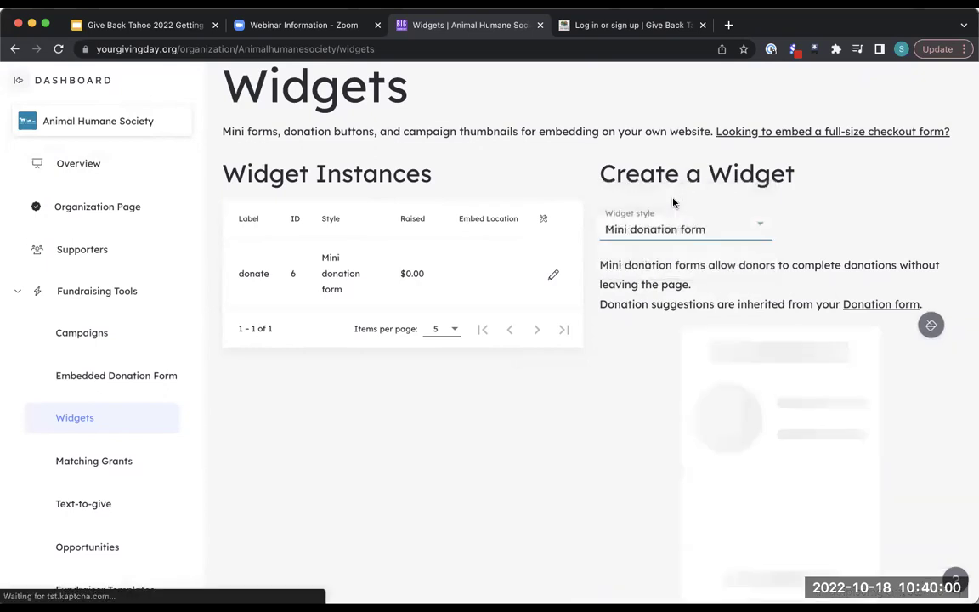
{"action": "scroll", "coordinate": [854, 407], "scroll_direction": "down", "scroll_amount": 2}
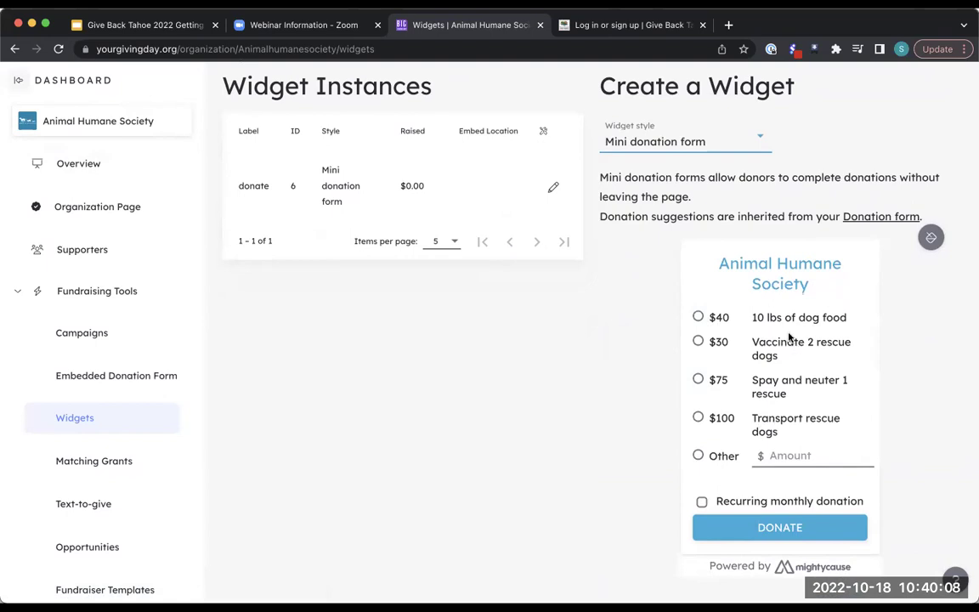
{"action": "scroll", "coordinate": [765, 297], "scroll_direction": "up", "scroll_amount": 1}
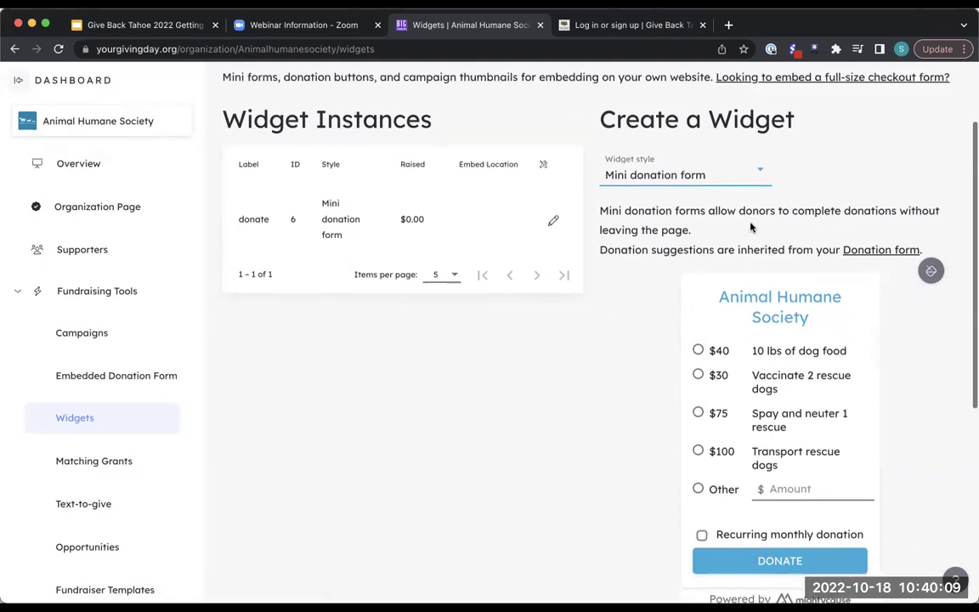
{"action": "left_click", "coordinate": [738, 178]}
{"action": "left_click", "coordinate": [646, 207]}
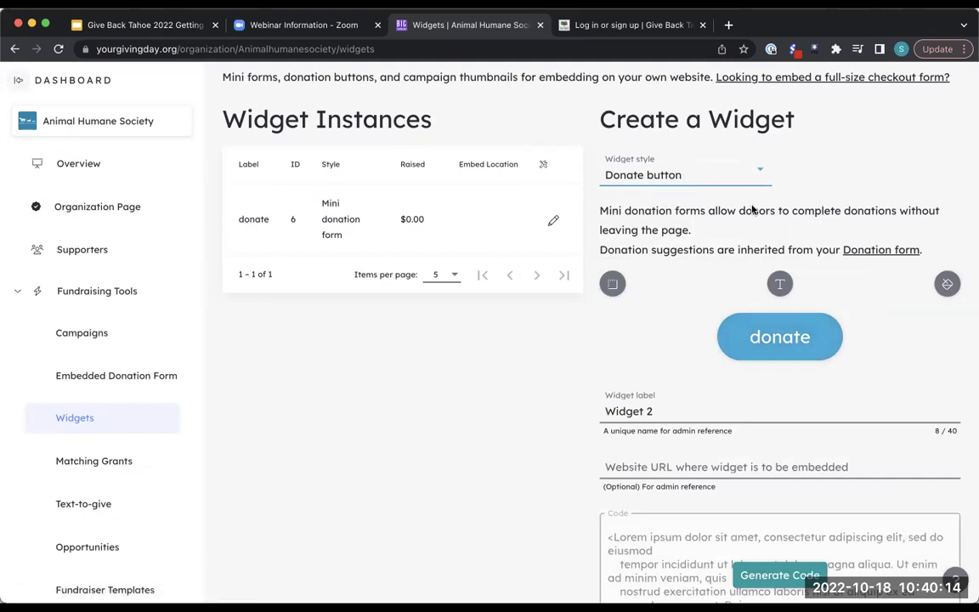
Step: Set the new widget's style to Thumbnail, and view its preview, label, website URL and embed code fields
{"action": "left_click", "coordinate": [735, 173]}
{"action": "left_click", "coordinate": [675, 209]}
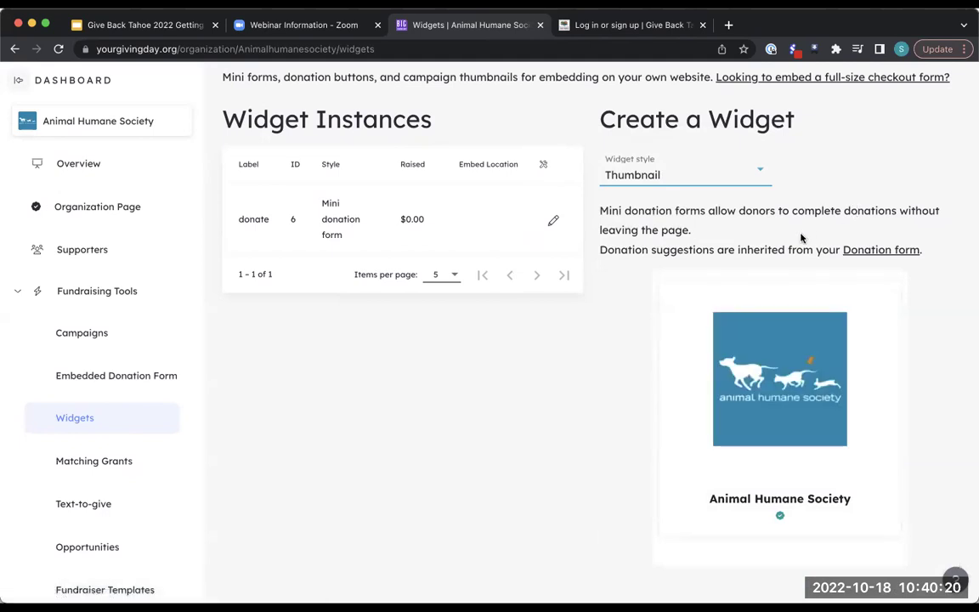
{"action": "scroll", "coordinate": [787, 220], "scroll_direction": "down", "scroll_amount": 2}
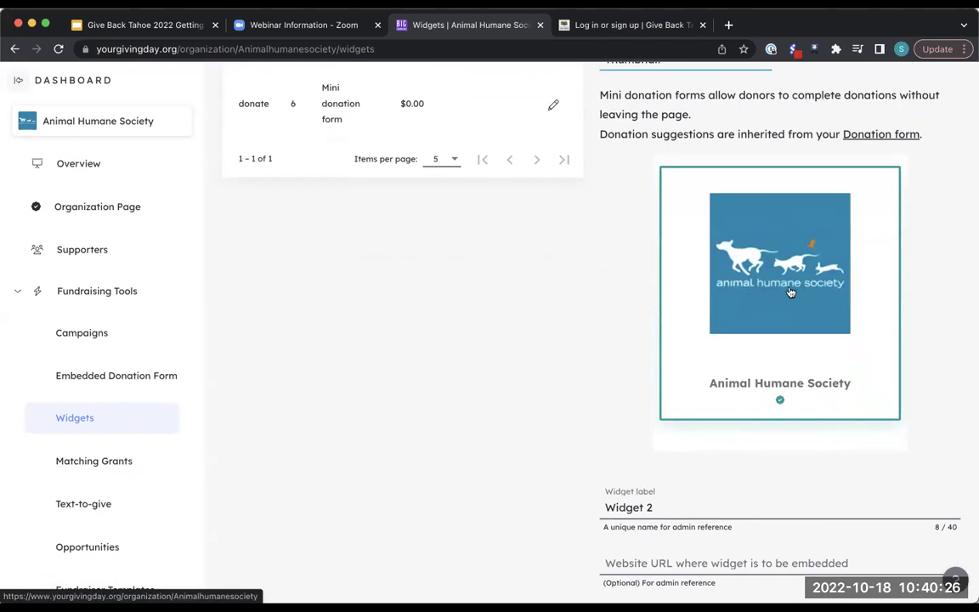
{"action": "scroll", "coordinate": [841, 301], "scroll_direction": "down", "scroll_amount": 4}
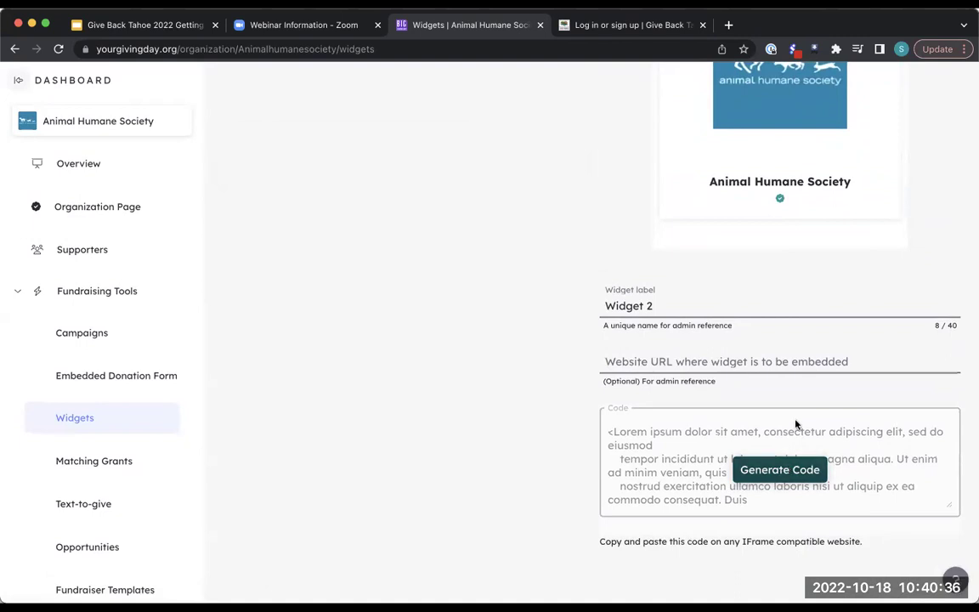
{"action": "scroll", "coordinate": [793, 383], "scroll_direction": "up", "scroll_amount": 4}
{"action": "scroll", "coordinate": [788, 382], "scroll_direction": "up", "scroll_amount": 2}
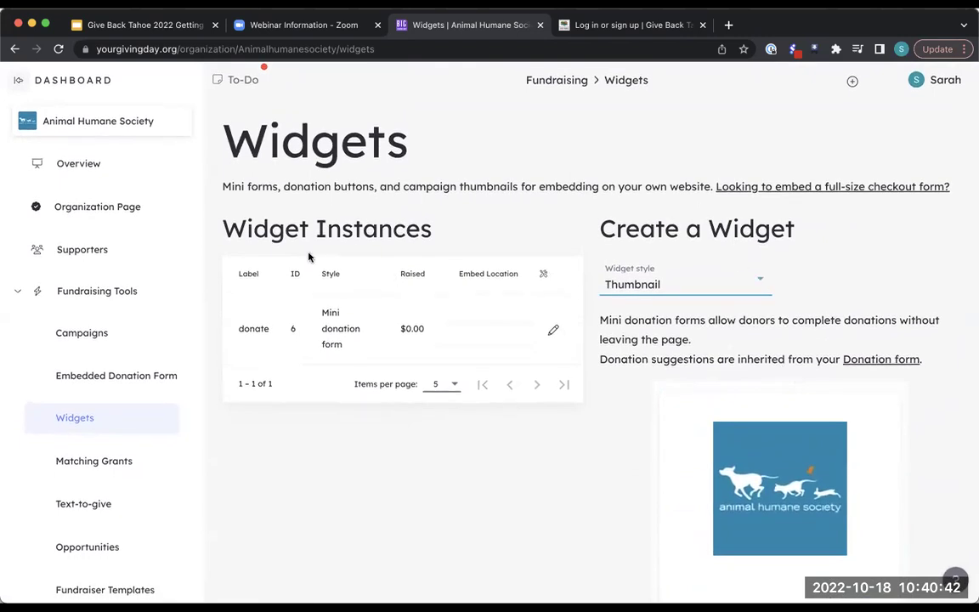
Step: Return to the Fundraising Tools overview, and open the Reports overview to view the available report types
{"action": "left_click", "coordinate": [120, 293]}
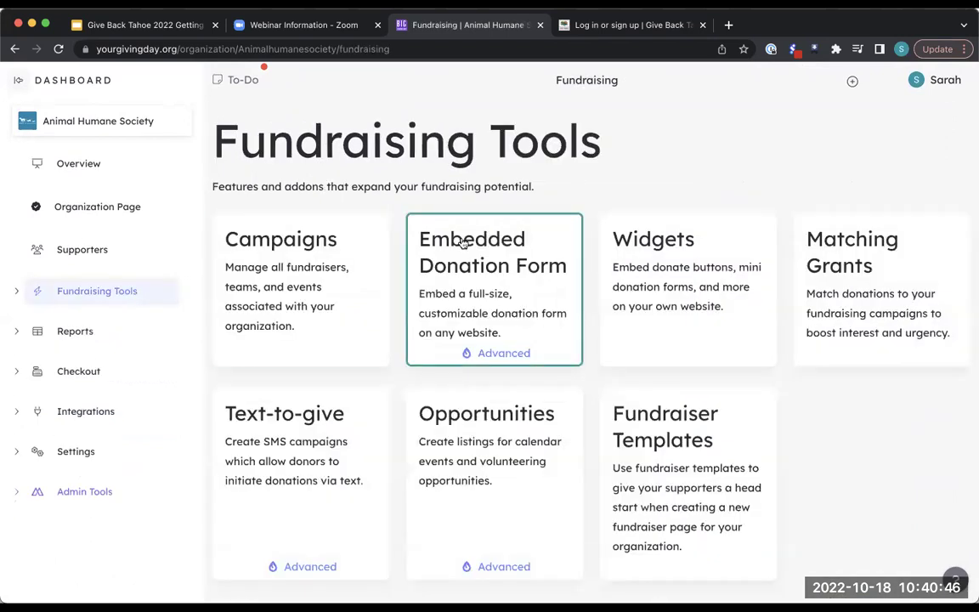
{"action": "left_click", "coordinate": [86, 334]}
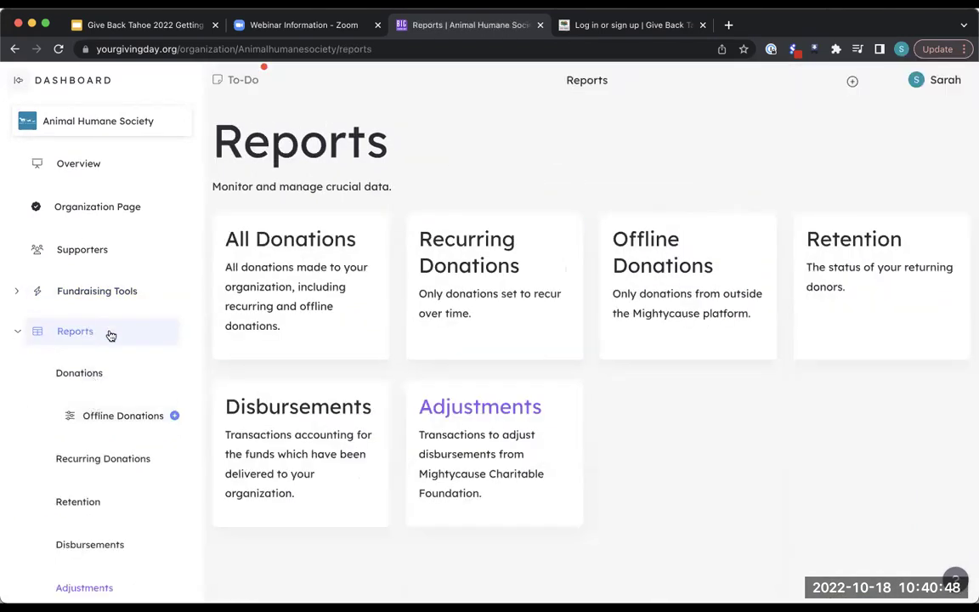
{"action": "scroll", "coordinate": [127, 340], "scroll_direction": "down", "scroll_amount": 2}
{"action": "scroll", "coordinate": [127, 341], "scroll_direction": "down", "scroll_amount": 3}
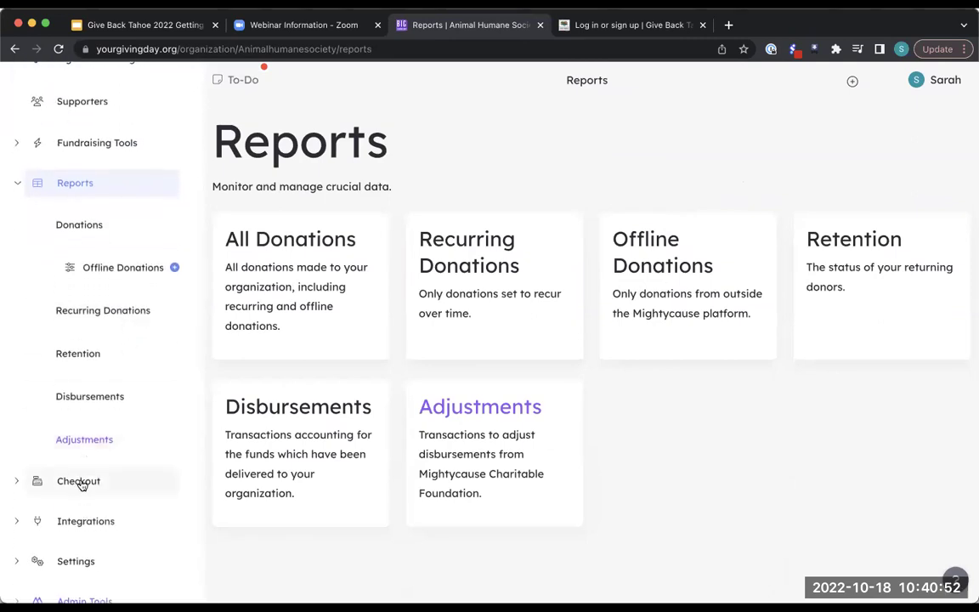
Step: Open the Admins page in Settings, and view the actions available for the first listed admin
{"action": "left_click", "coordinate": [75, 561]}
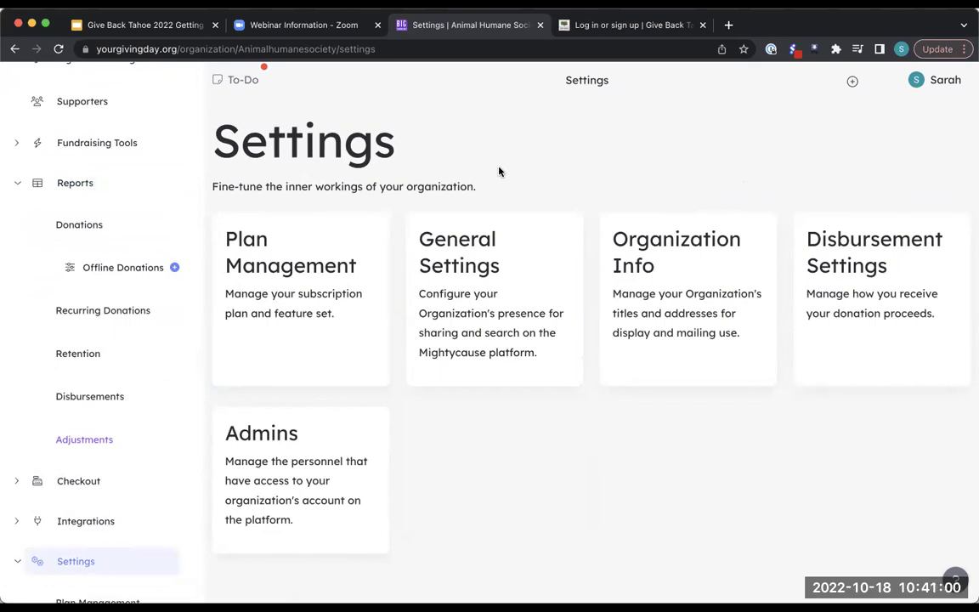
{"action": "left_click", "coordinate": [362, 440]}
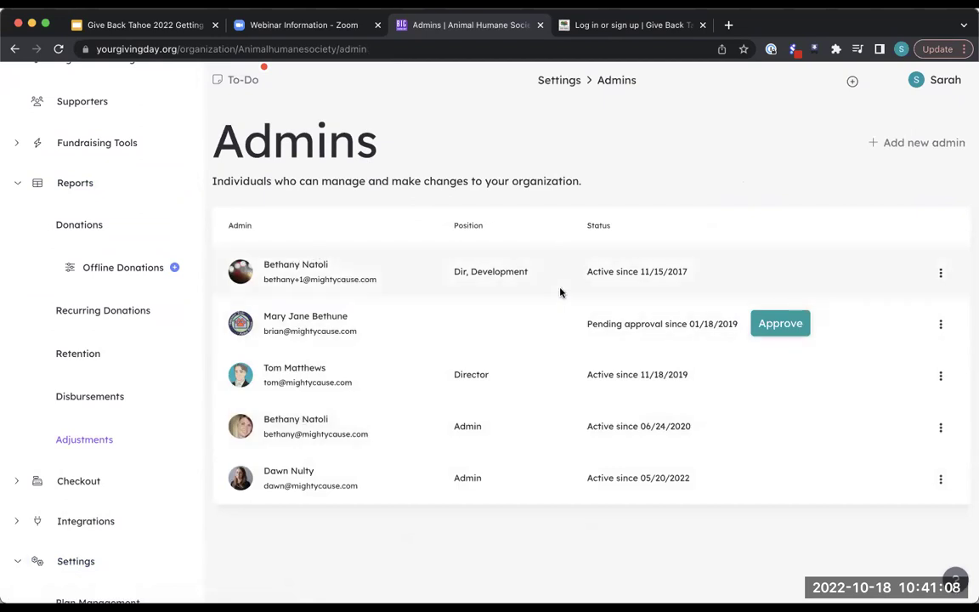
{"action": "left_click", "coordinate": [942, 274]}
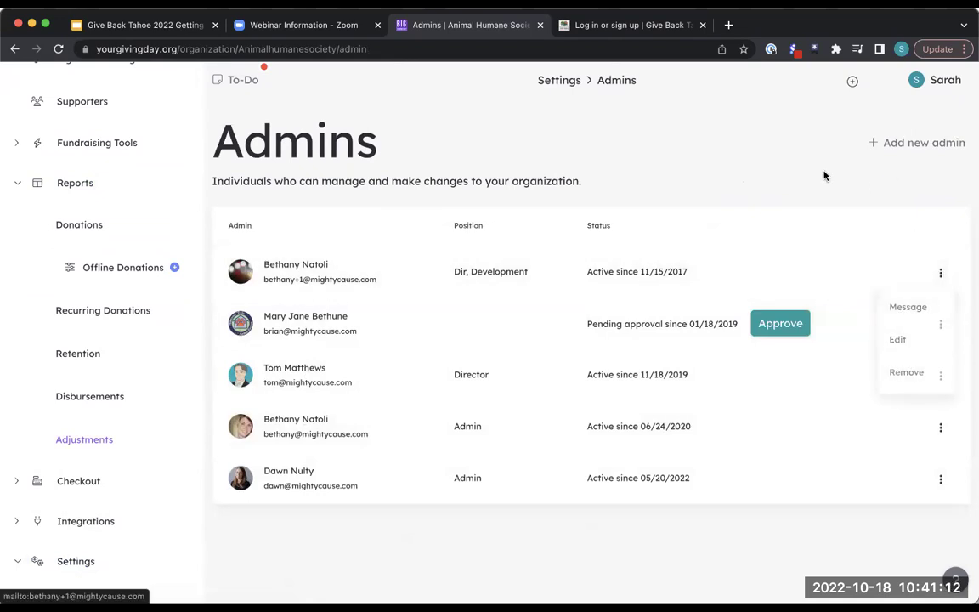
{"action": "scroll", "coordinate": [644, 173], "scroll_direction": "down", "scroll_amount": 2}
{"action": "scroll", "coordinate": [644, 174], "scroll_direction": "up", "scroll_amount": 2}
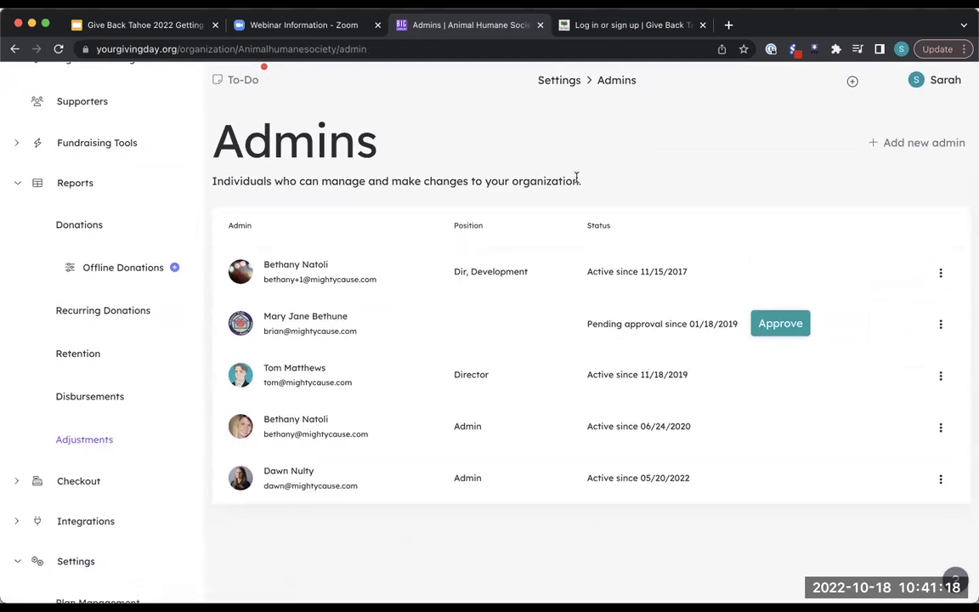
Step: Open the form for adding a new administrator, check its fields, and close it without sending an invitation
{"action": "left_click", "coordinate": [888, 143]}
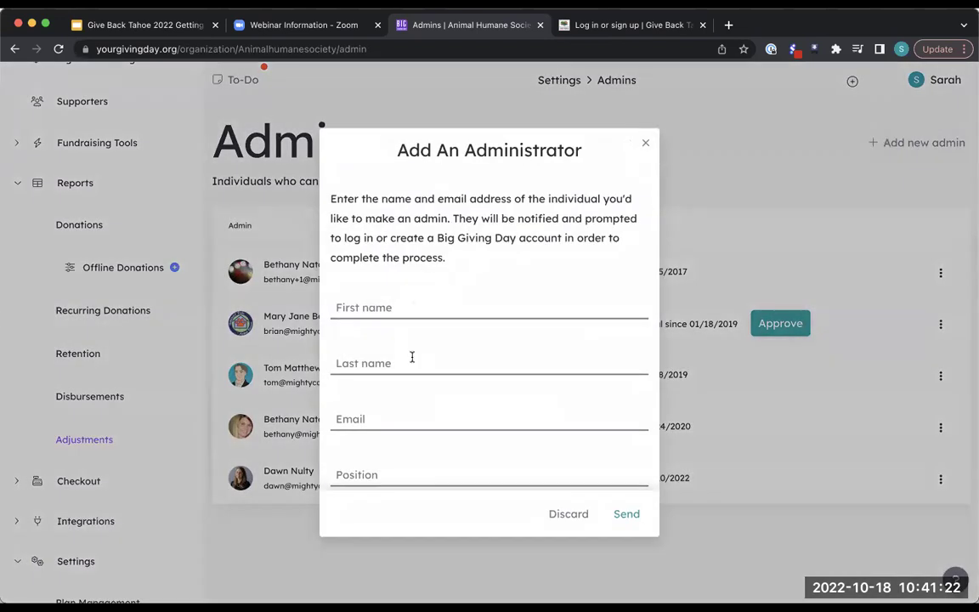
{"action": "scroll", "coordinate": [410, 356], "scroll_direction": "down", "scroll_amount": 2}
{"action": "scroll", "coordinate": [410, 338], "scroll_direction": "down", "scroll_amount": 6}
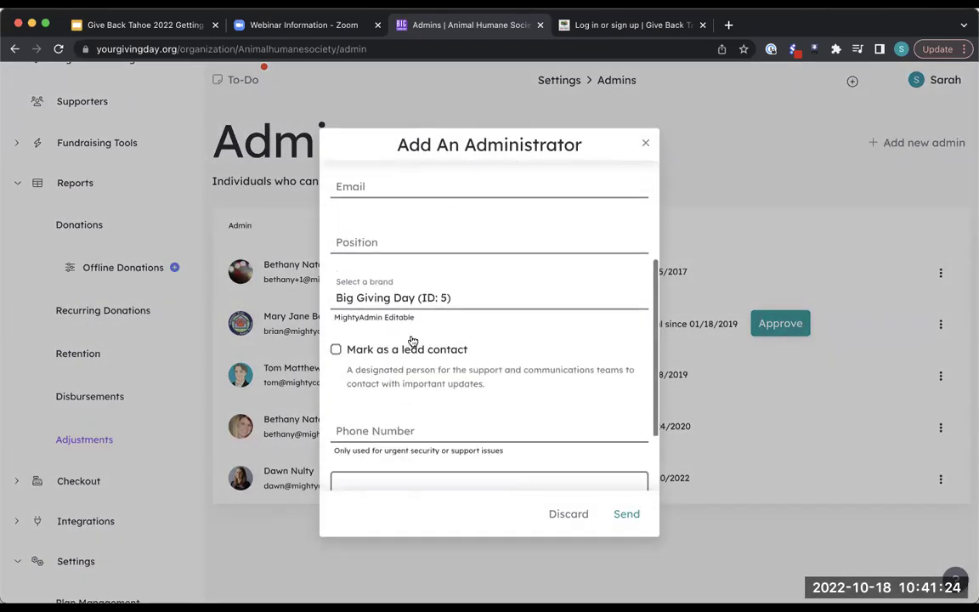
{"action": "scroll", "coordinate": [410, 339], "scroll_direction": "up", "scroll_amount": 8}
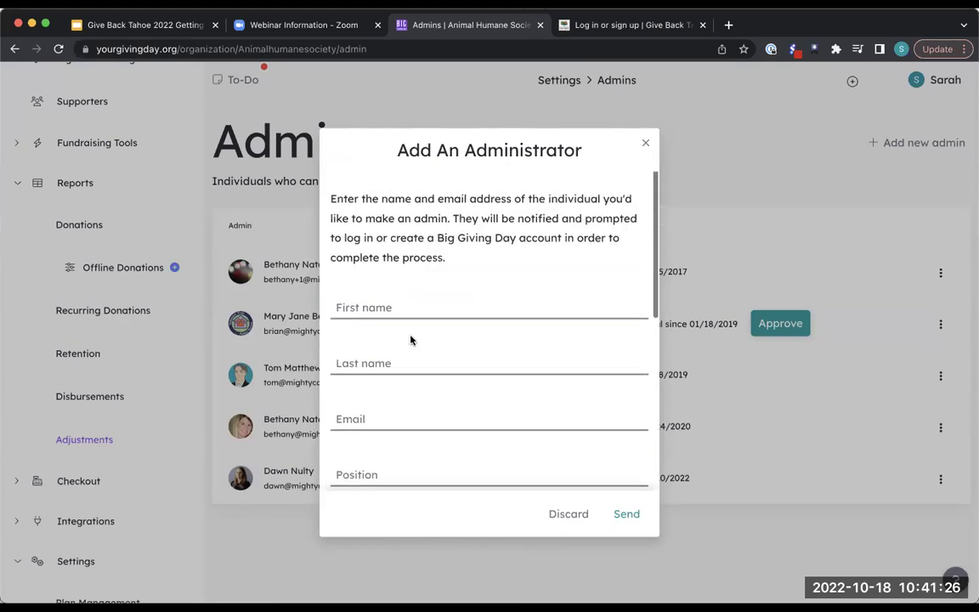
{"action": "left_click", "coordinate": [645, 145]}
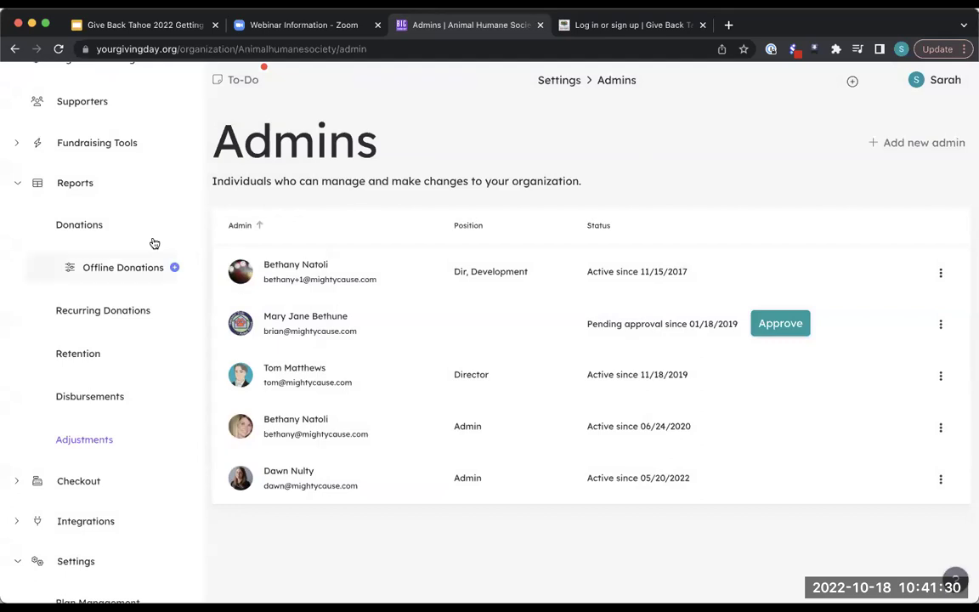
Step: Open General Settings, and examine the URL Customization, Discoverability and Alternate Search Names sections
{"action": "scroll", "coordinate": [73, 340], "scroll_direction": "down", "scroll_amount": 5}
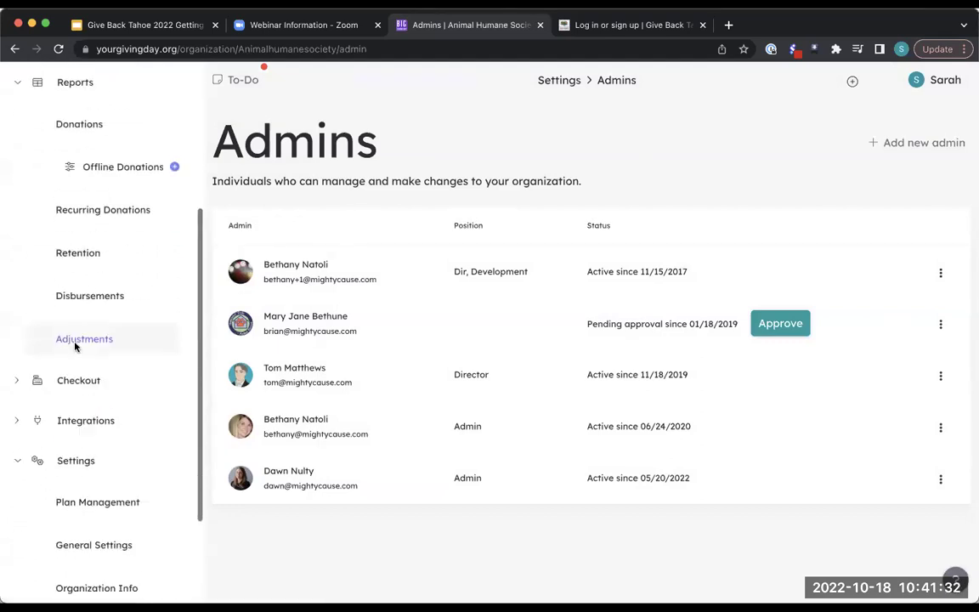
{"action": "left_click", "coordinate": [77, 322]}
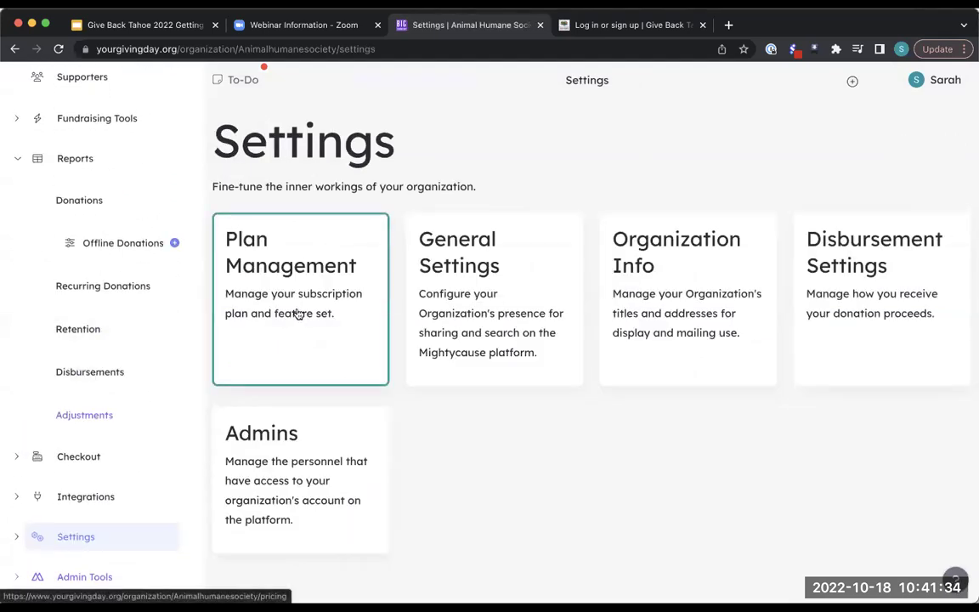
{"action": "left_click", "coordinate": [505, 282]}
{"action": "scroll", "coordinate": [504, 281], "scroll_direction": "down", "scroll_amount": 5}
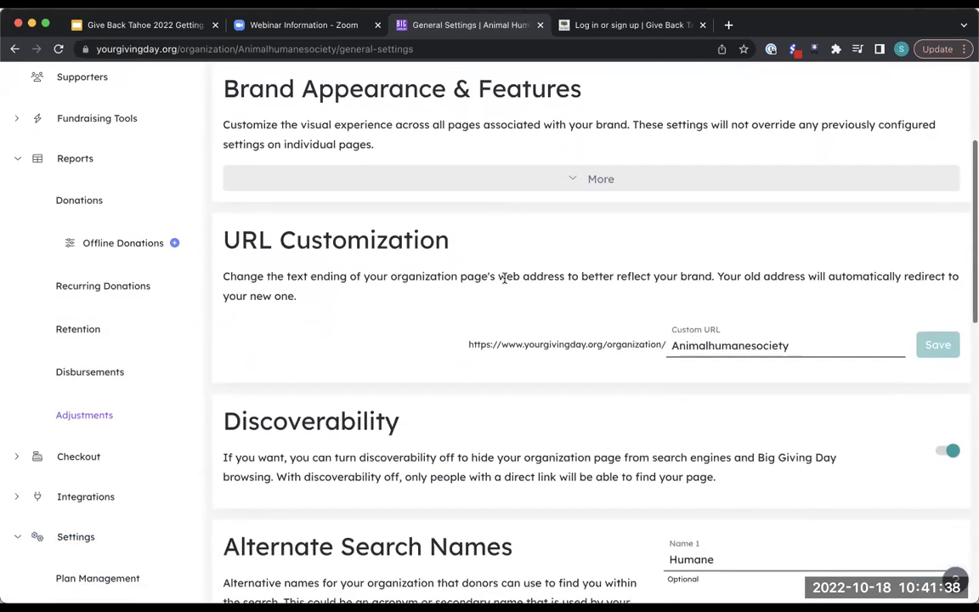
{"action": "scroll", "coordinate": [504, 279], "scroll_direction": "down", "scroll_amount": 1}
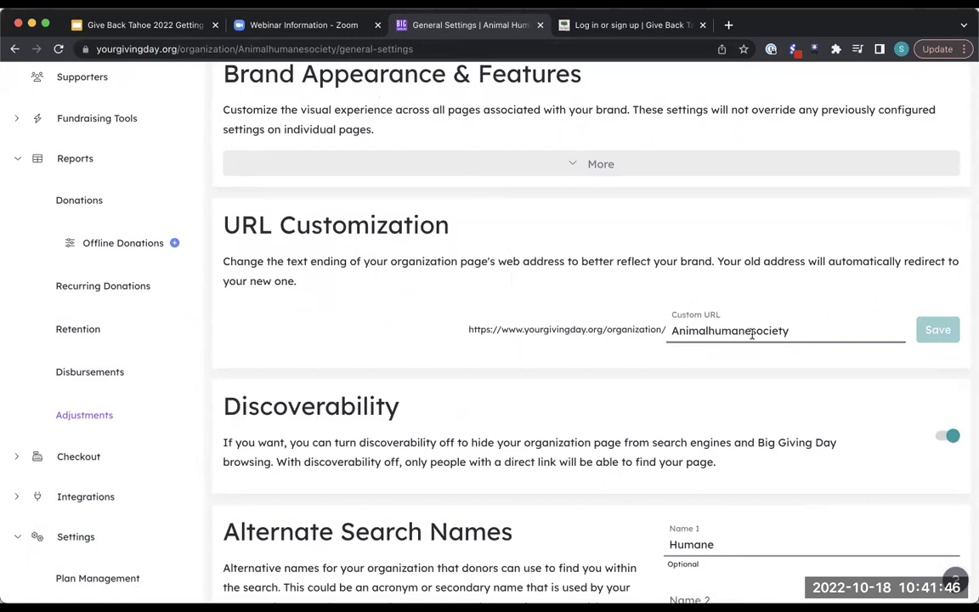
{"action": "scroll", "coordinate": [655, 347], "scroll_direction": "down", "scroll_amount": 2}
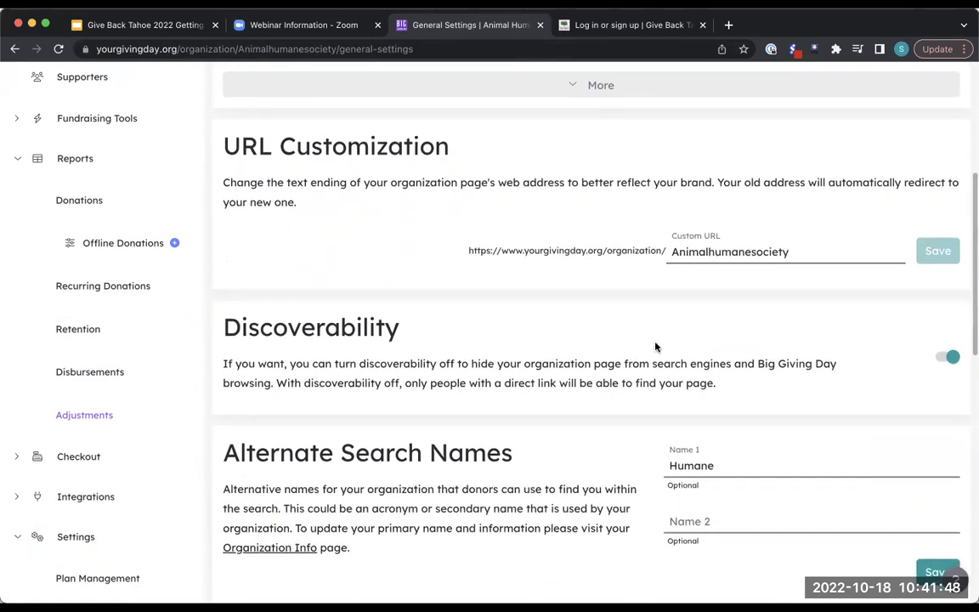
{"action": "scroll", "coordinate": [655, 346], "scroll_direction": "down", "scroll_amount": 6}
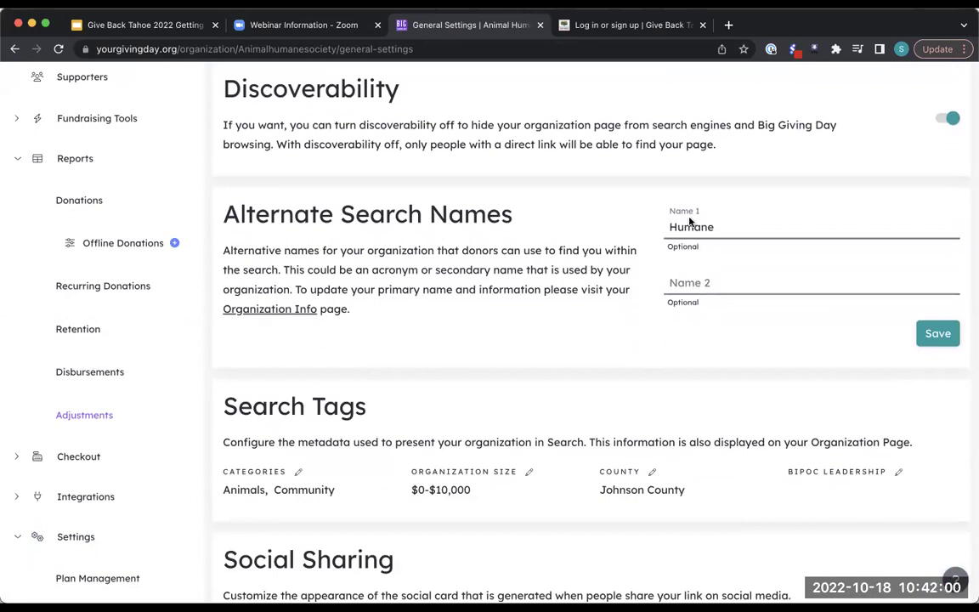
Step: Switch to the Give Back Tahoe site, and run a search without a keyword to list its organizations
{"action": "left_click", "coordinate": [631, 26]}
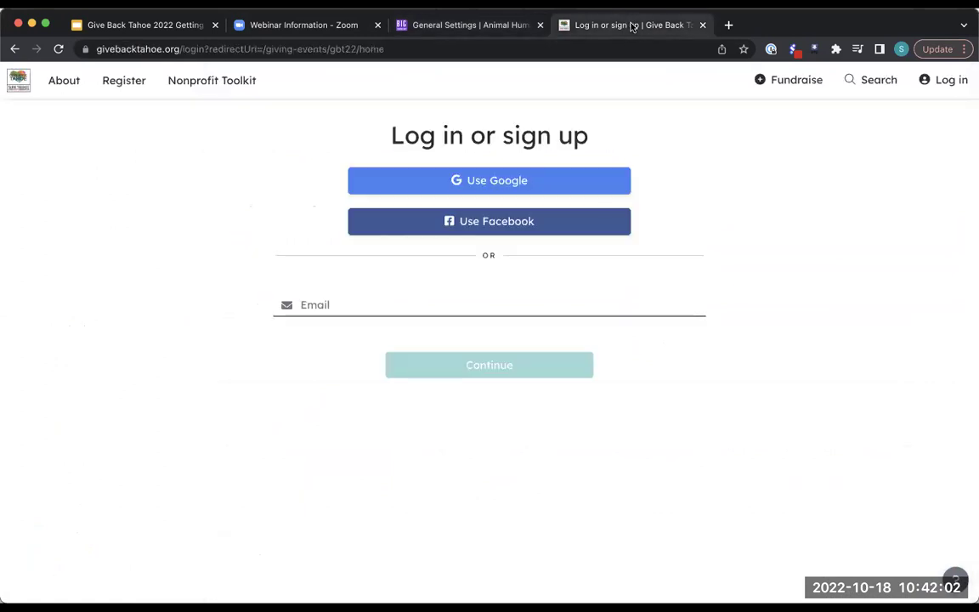
{"action": "left_click", "coordinate": [875, 85]}
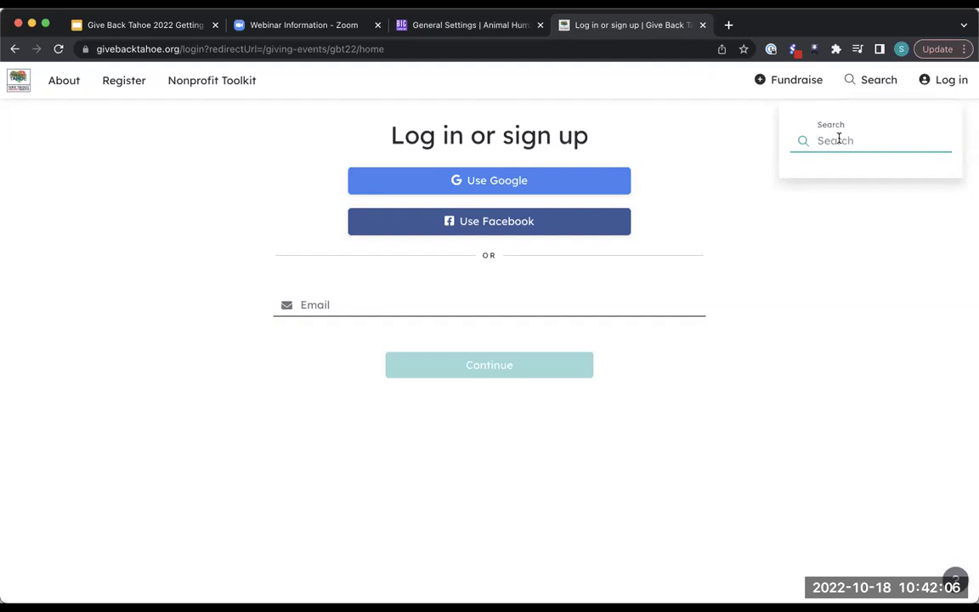
{"action": "key", "text": "Return"}
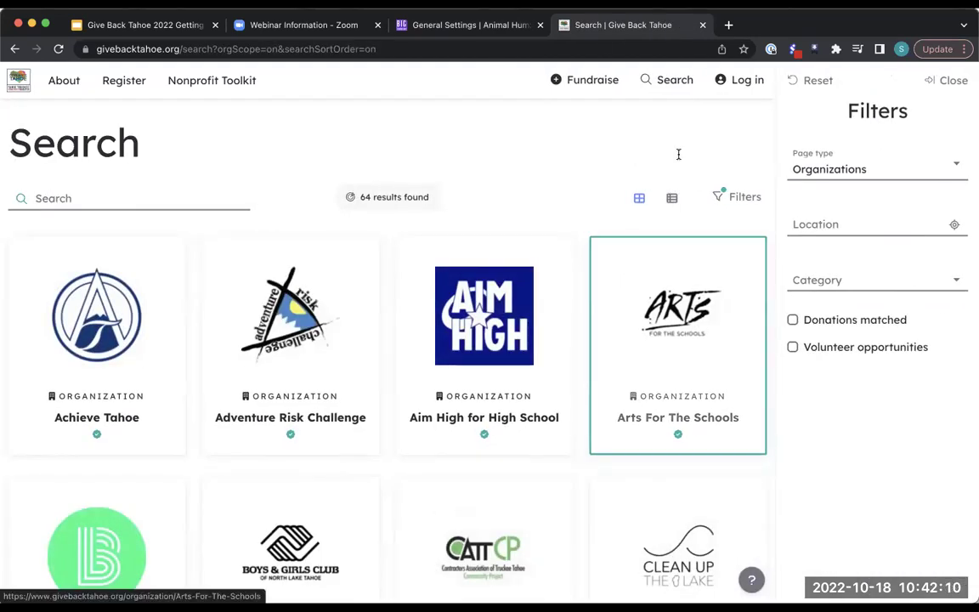
Step: Return to General Settings, and examine the Search Tags, Social Sharing and Fee Payment Model sections
{"action": "left_click", "coordinate": [470, 26]}
{"action": "scroll", "coordinate": [579, 355], "scroll_direction": "down", "scroll_amount": 5}
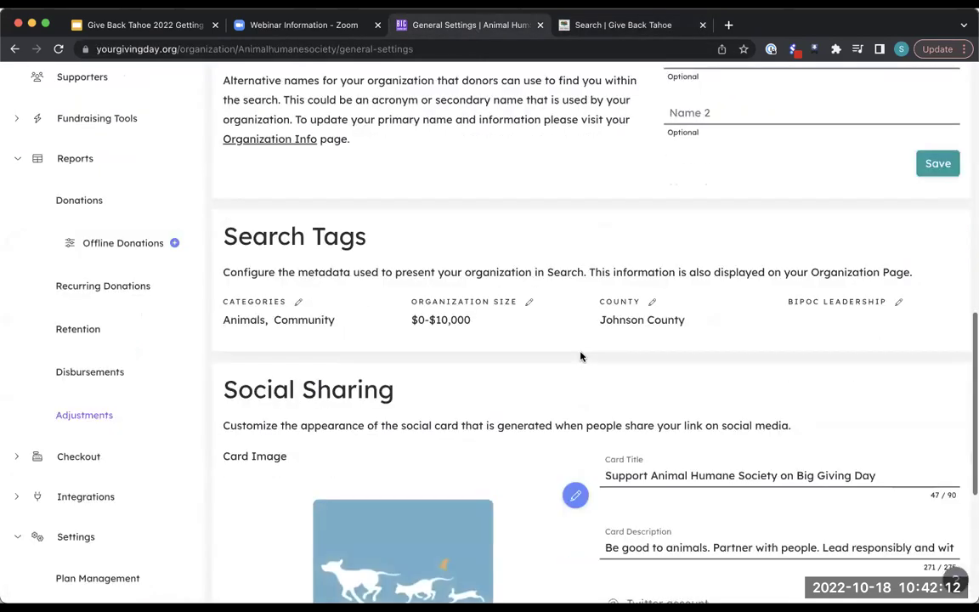
{"action": "scroll", "coordinate": [565, 343], "scroll_direction": "down", "scroll_amount": 1}
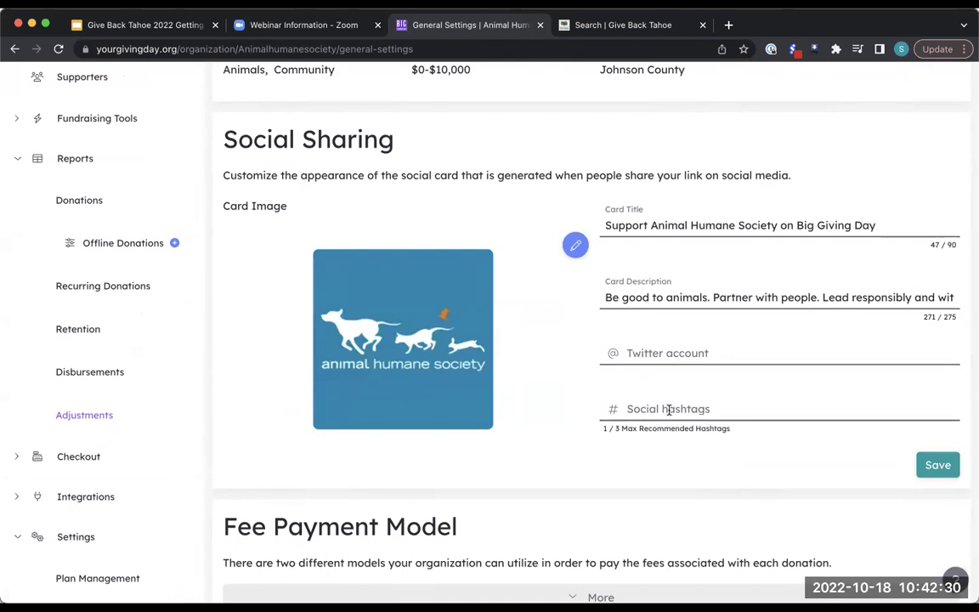
{"action": "scroll", "coordinate": [669, 410], "scroll_direction": "down", "scroll_amount": 2}
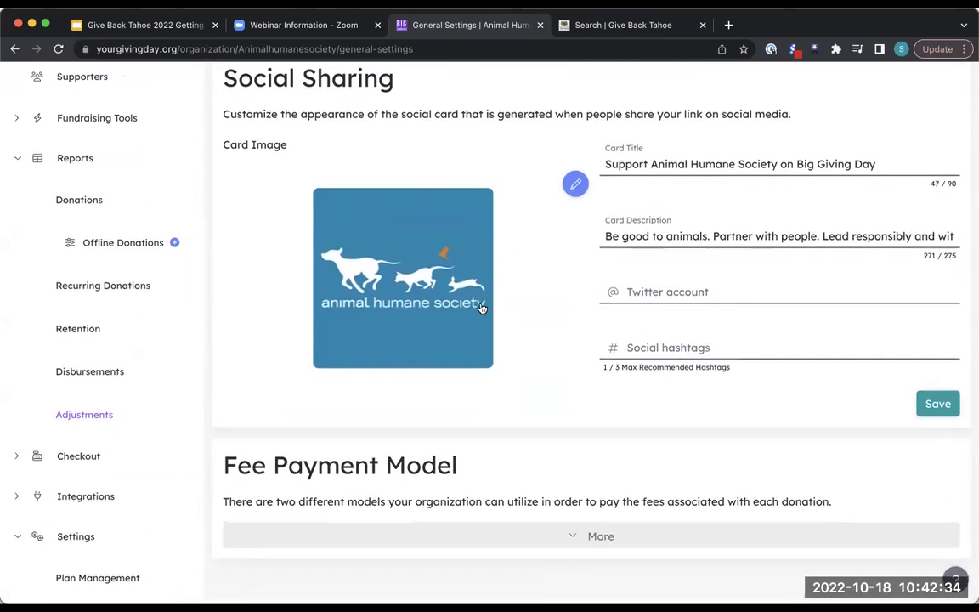
Step: Open the Organization Info page from the Settings overview
{"action": "left_click", "coordinate": [61, 539]}
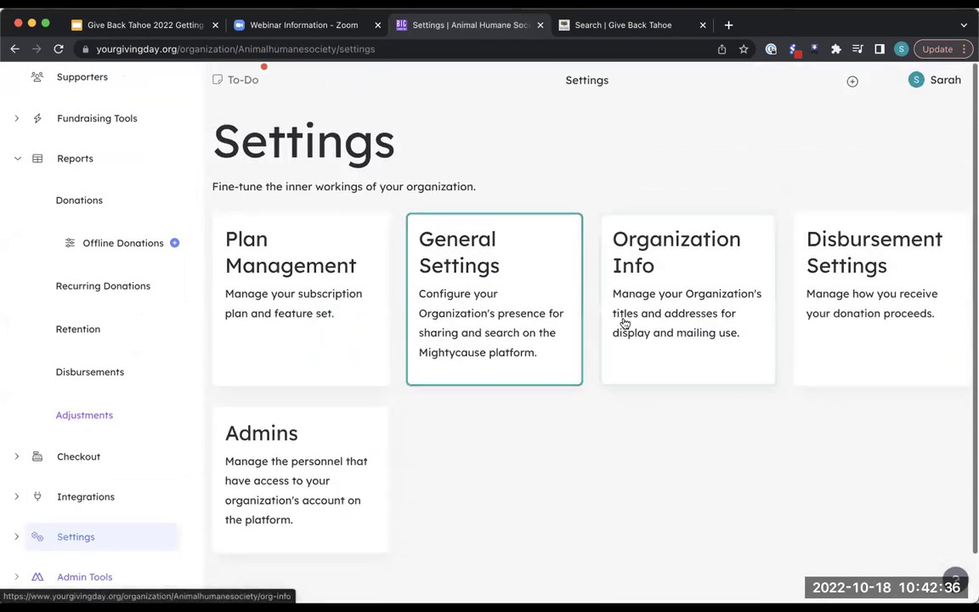
{"action": "left_click", "coordinate": [685, 338]}
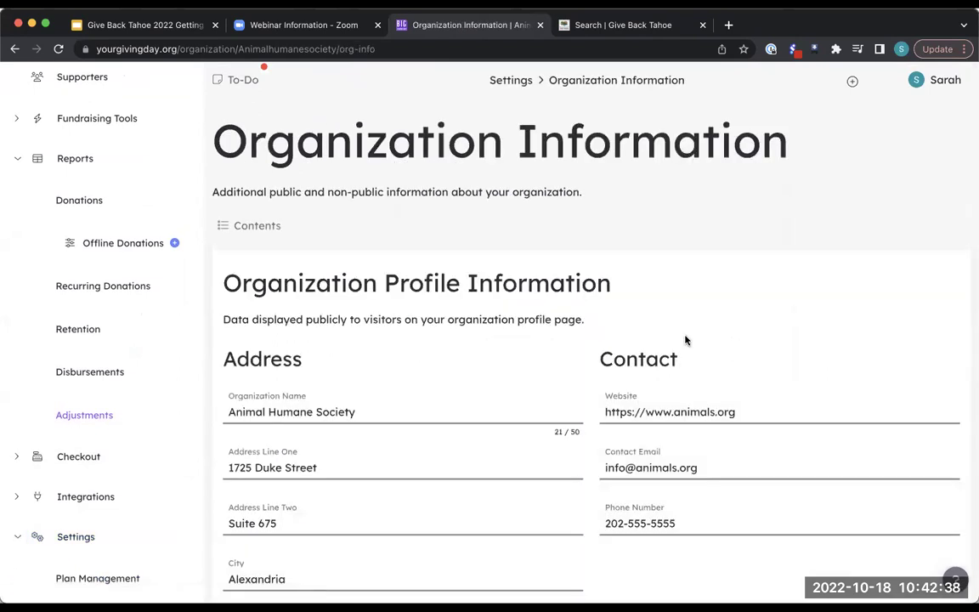
Step: Examine the Organization Profile Information, Legal Name, Legal Mailing Address and Documents sections of the Organization Information page
{"action": "scroll", "coordinate": [684, 340], "scroll_direction": "down", "scroll_amount": 3}
{"action": "scroll", "coordinate": [686, 340], "scroll_direction": "down", "scroll_amount": 3}
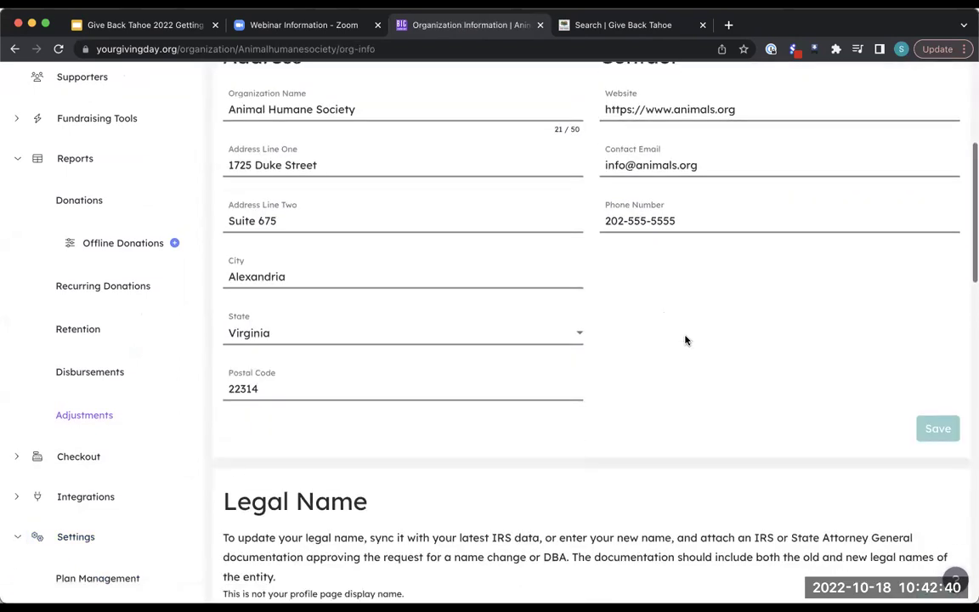
{"action": "scroll", "coordinate": [687, 340], "scroll_direction": "down", "scroll_amount": 1}
{"action": "scroll", "coordinate": [687, 340], "scroll_direction": "down", "scroll_amount": 3}
{"action": "scroll", "coordinate": [685, 336], "scroll_direction": "down", "scroll_amount": 1}
{"action": "scroll", "coordinate": [685, 335], "scroll_direction": "down", "scroll_amount": 1}
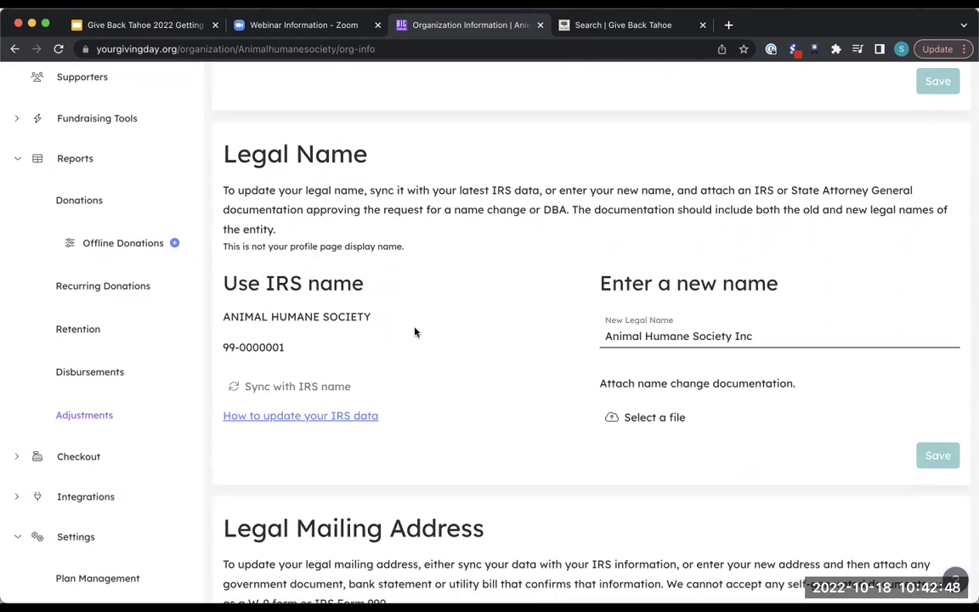
{"action": "scroll", "coordinate": [512, 352], "scroll_direction": "down", "scroll_amount": 3}
{"action": "scroll", "coordinate": [510, 352], "scroll_direction": "down", "scroll_amount": 12}
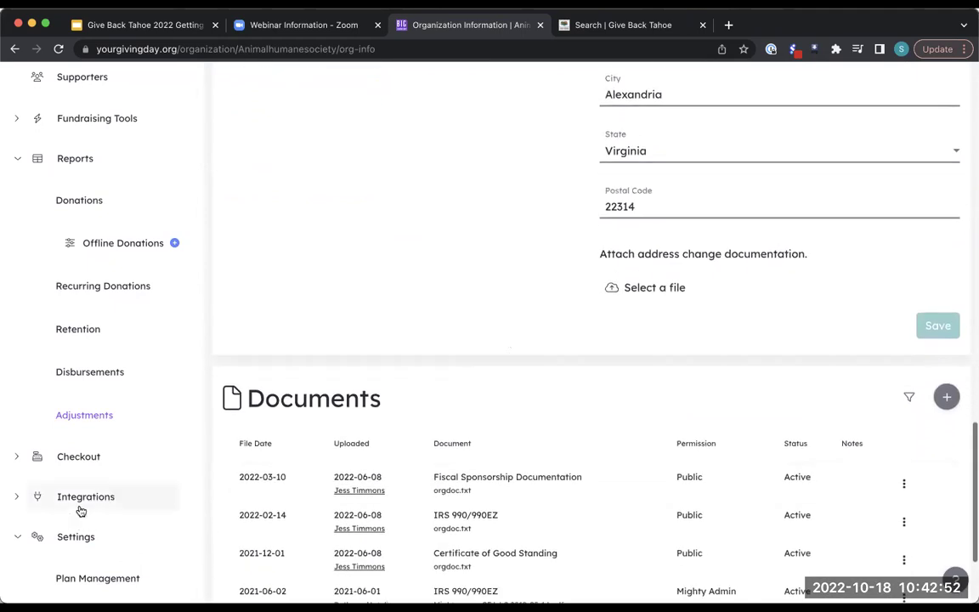
Step: Open Disbursement Settings from the Settings overview, and examine the Disbursements by Check and Switch to Direct Payouts with EFT sections
{"action": "left_click", "coordinate": [75, 535]}
{"action": "left_click", "coordinate": [852, 290]}
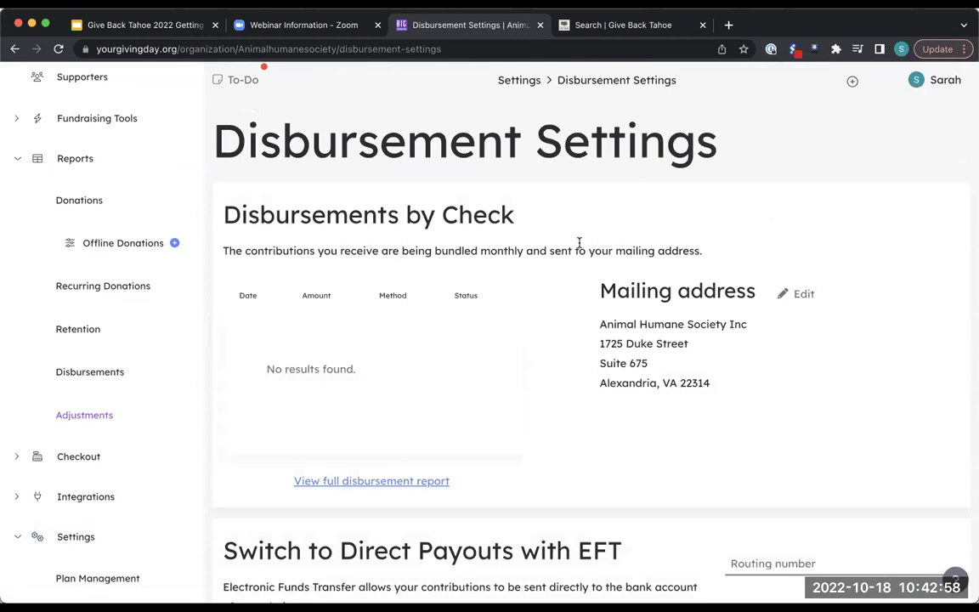
{"action": "scroll", "coordinate": [462, 306], "scroll_direction": "down", "scroll_amount": 5}
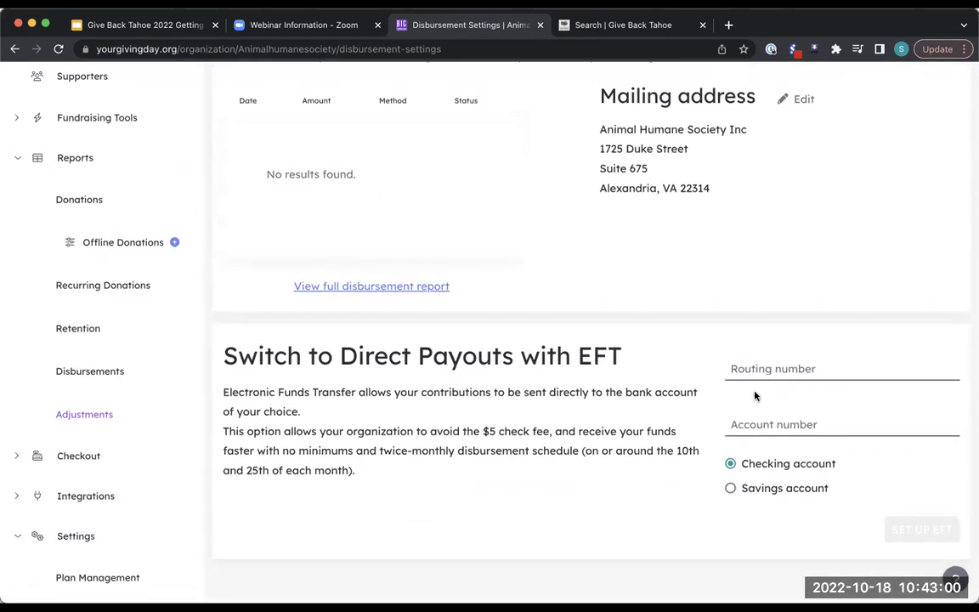
{"action": "scroll", "coordinate": [612, 302], "scroll_direction": "up", "scroll_amount": 3}
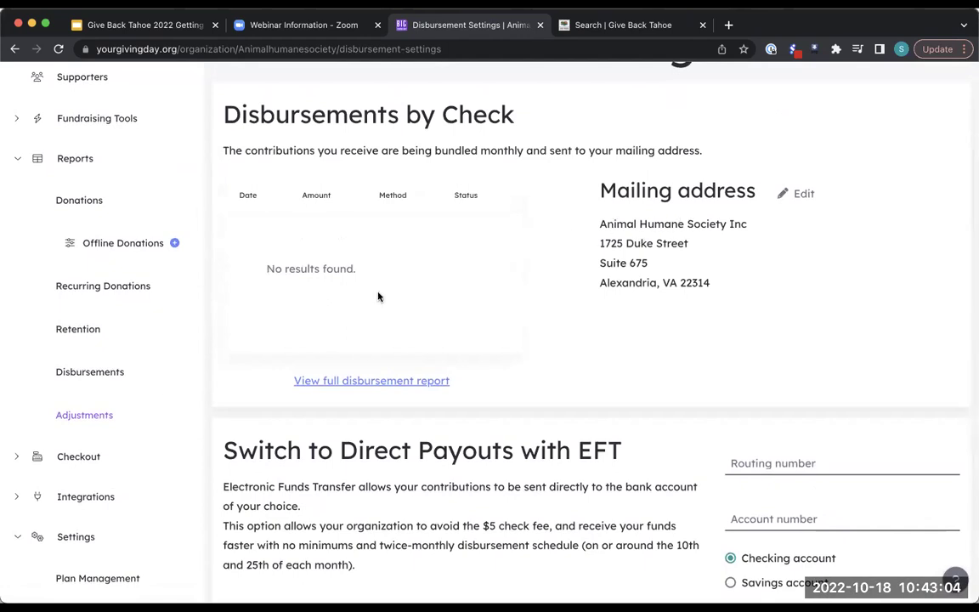
Step: Return to the Settings overview page
{"action": "left_click", "coordinate": [87, 535]}
{"action": "scroll", "coordinate": [123, 202], "scroll_direction": "up", "scroll_amount": 2}
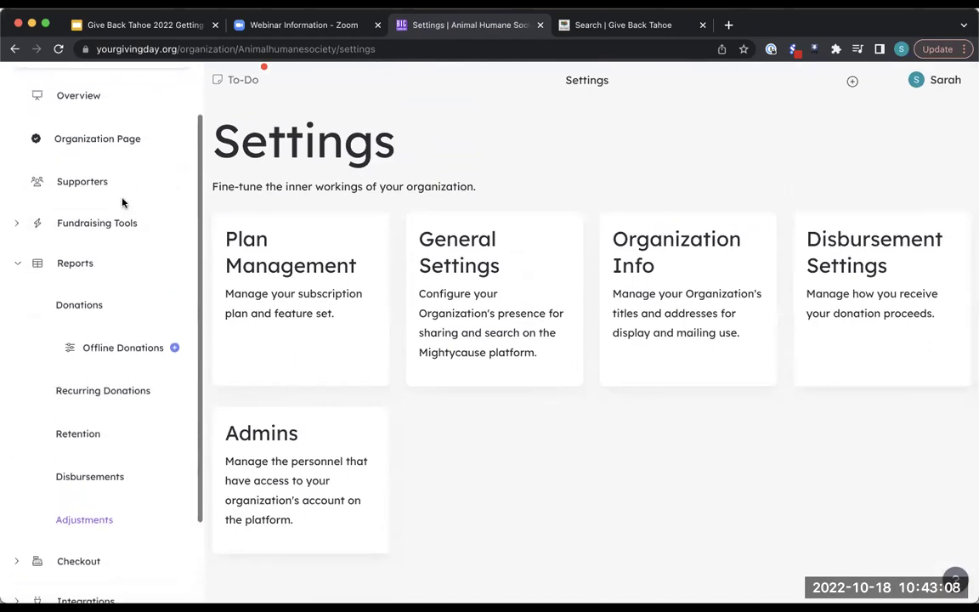
{"action": "left_click", "coordinate": [72, 267]}
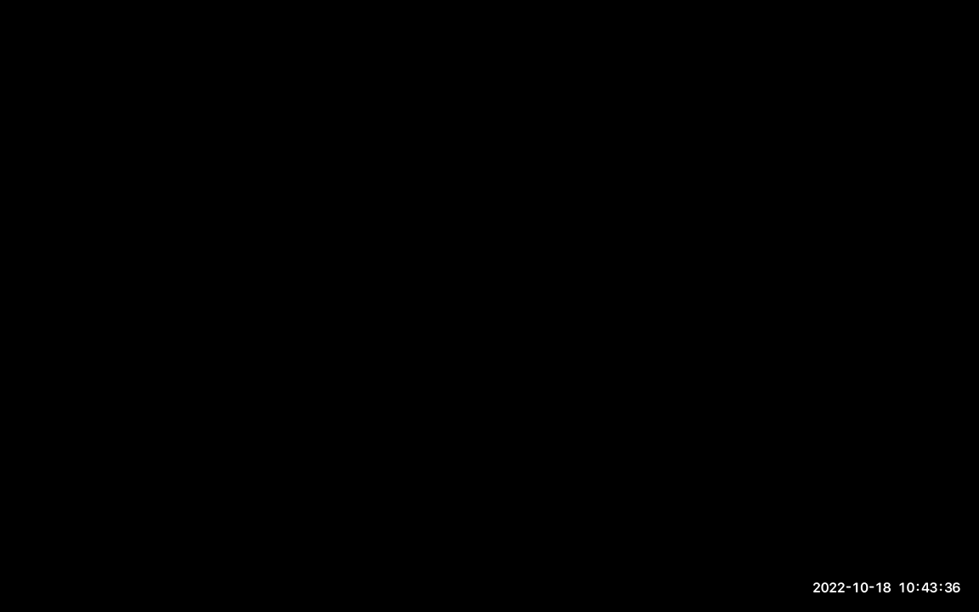
{"action": "key", "text": "Right"}
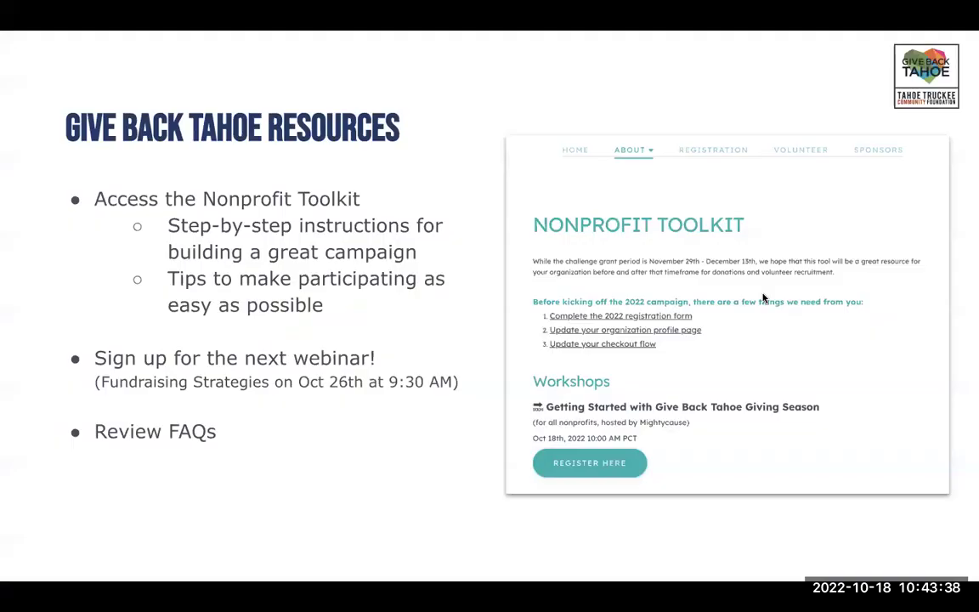